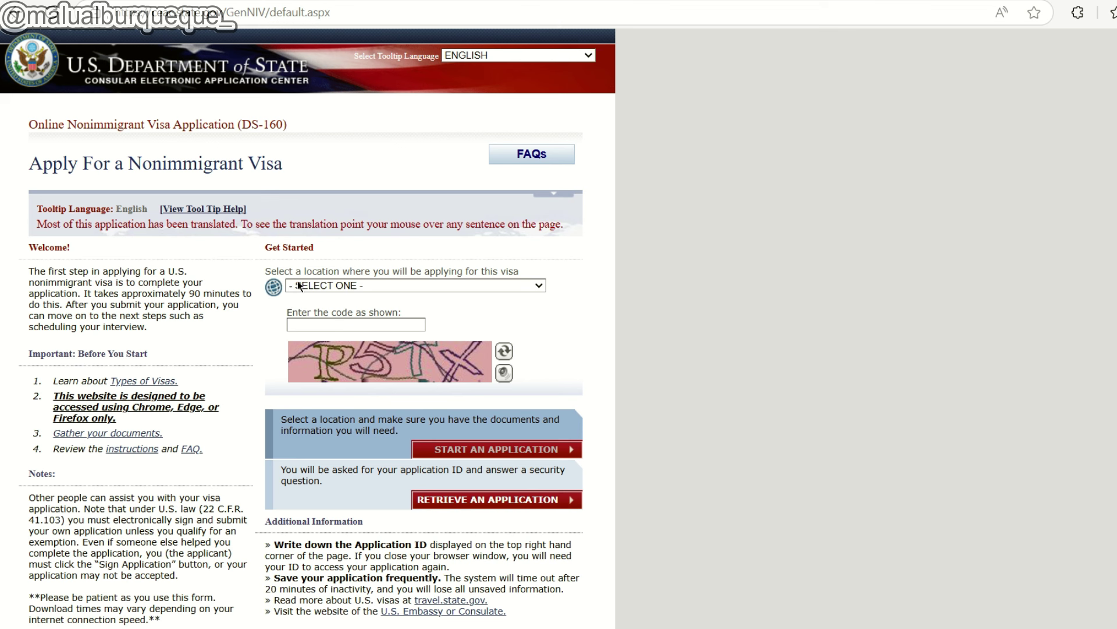
Choose CANADA, VANCOUVER as the location, enter the captcha code, and start a new application.
left_click(353, 286)
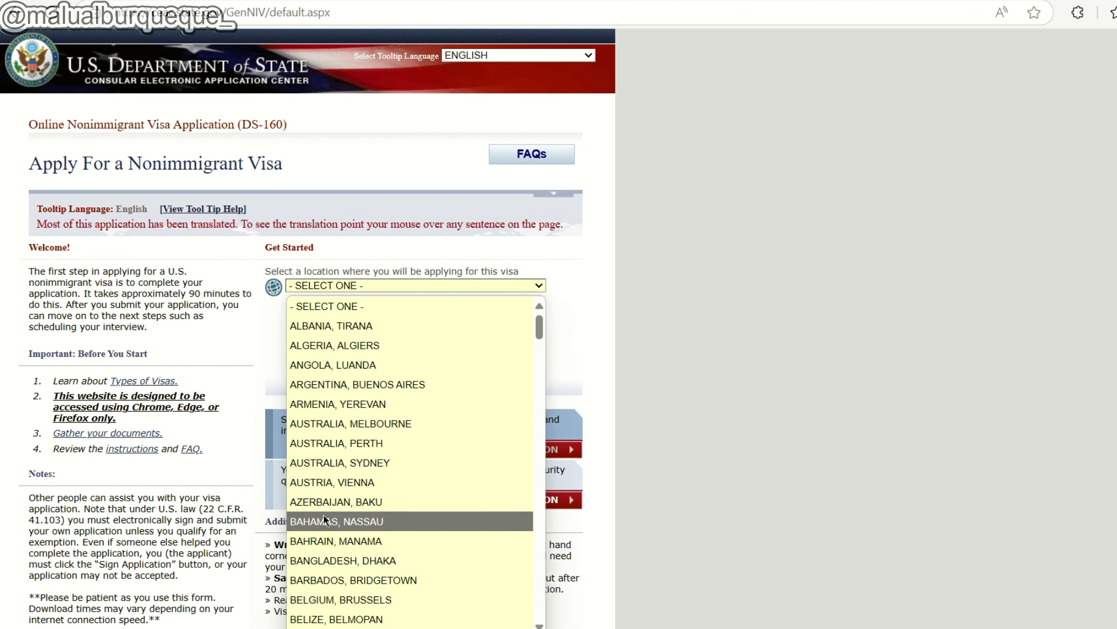
key("c")
scroll(359, 493, "down", 3)
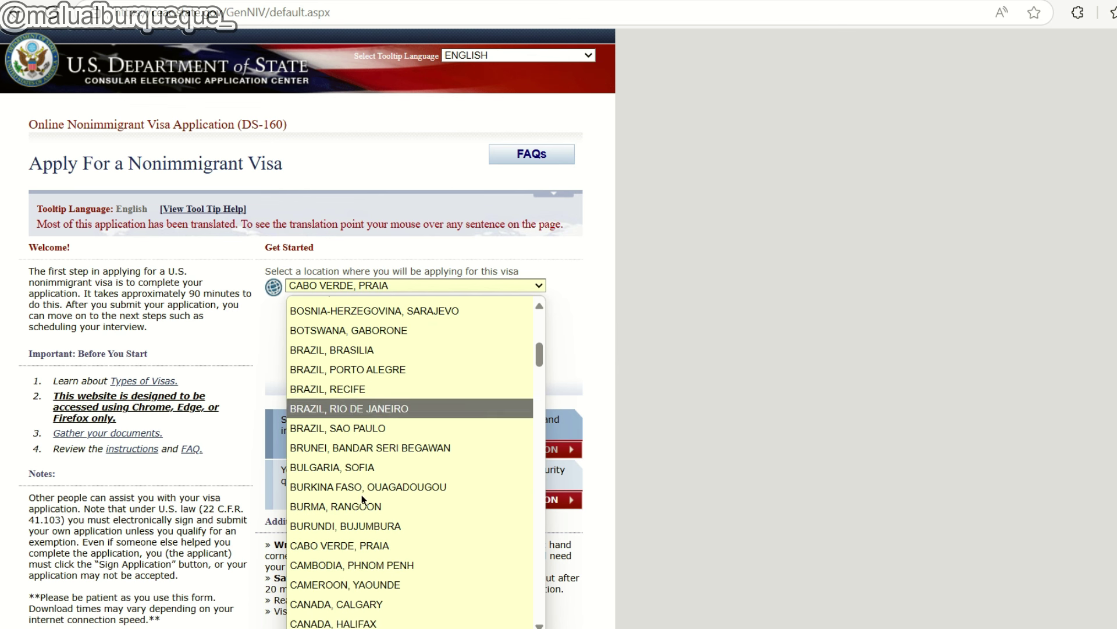
scroll(377, 558, "down", 1)
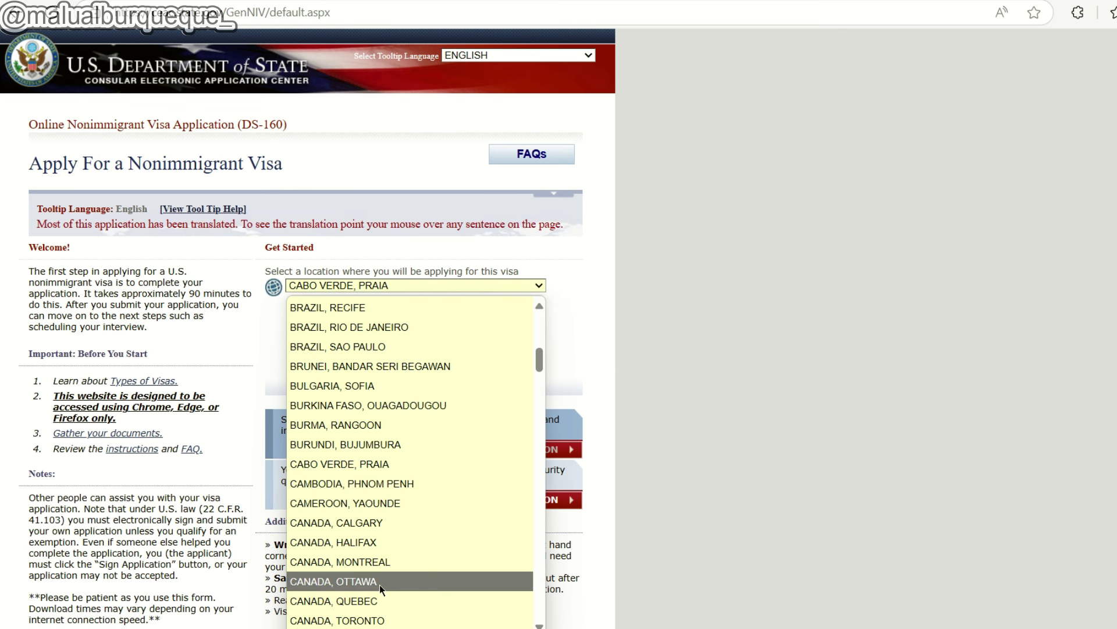
left_click(380, 584)
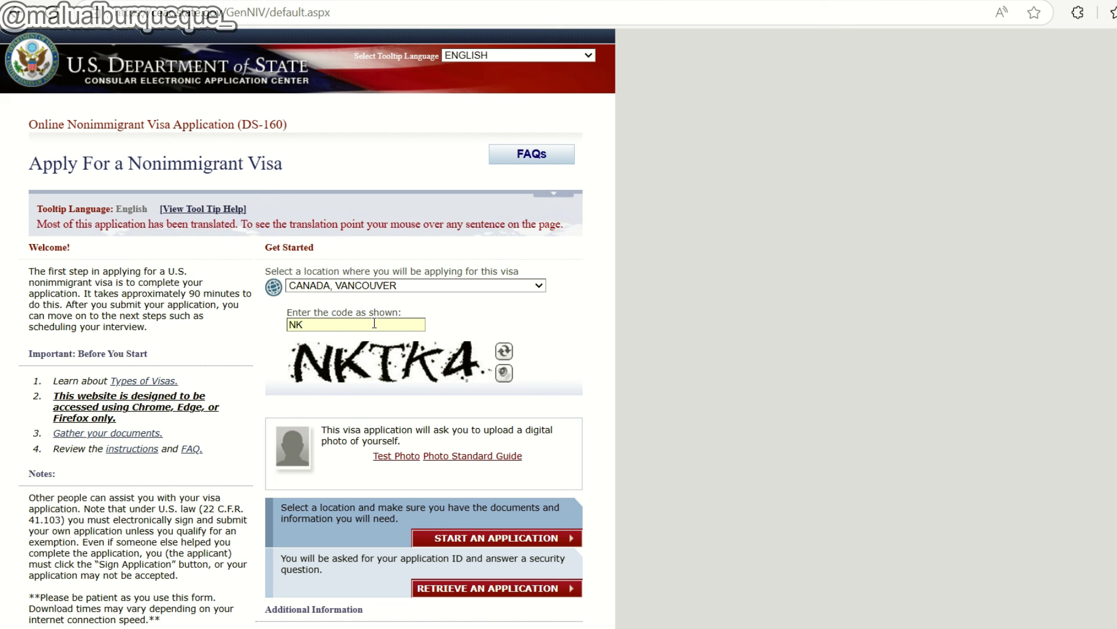
type("K4")
left_click(479, 544)
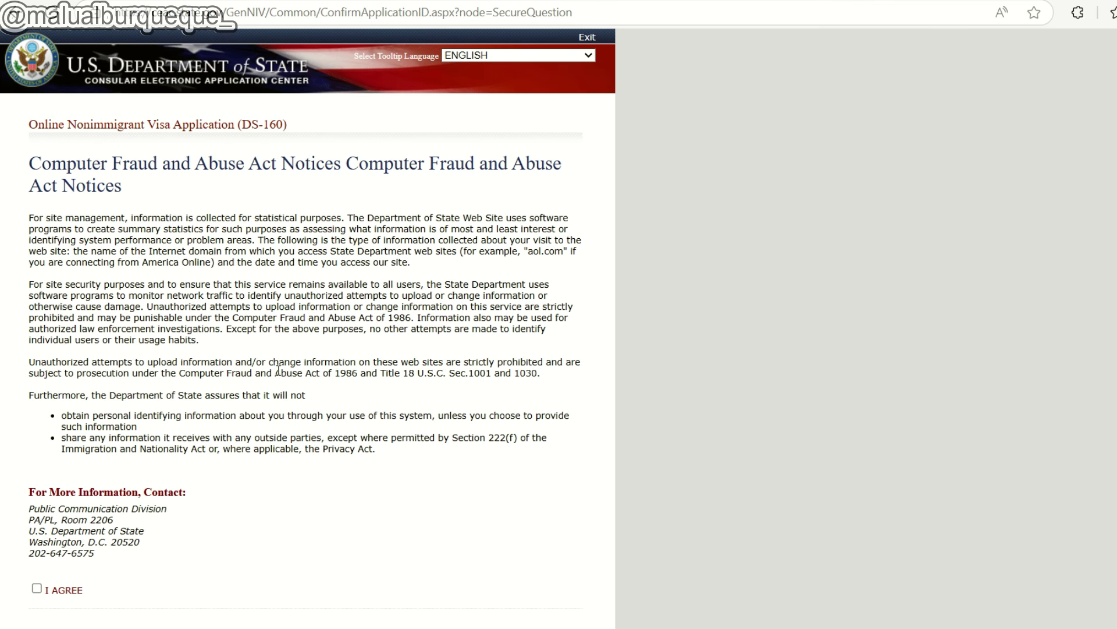
Tick I AGREE on the Computer Fraud and Abuse Act notices and scroll to Application Information.
left_click_drag(329, 373, 366, 373)
left_click(387, 388)
scroll(253, 396, "down", 3)
left_click(37, 425)
scroll(251, 398, "up", 3)
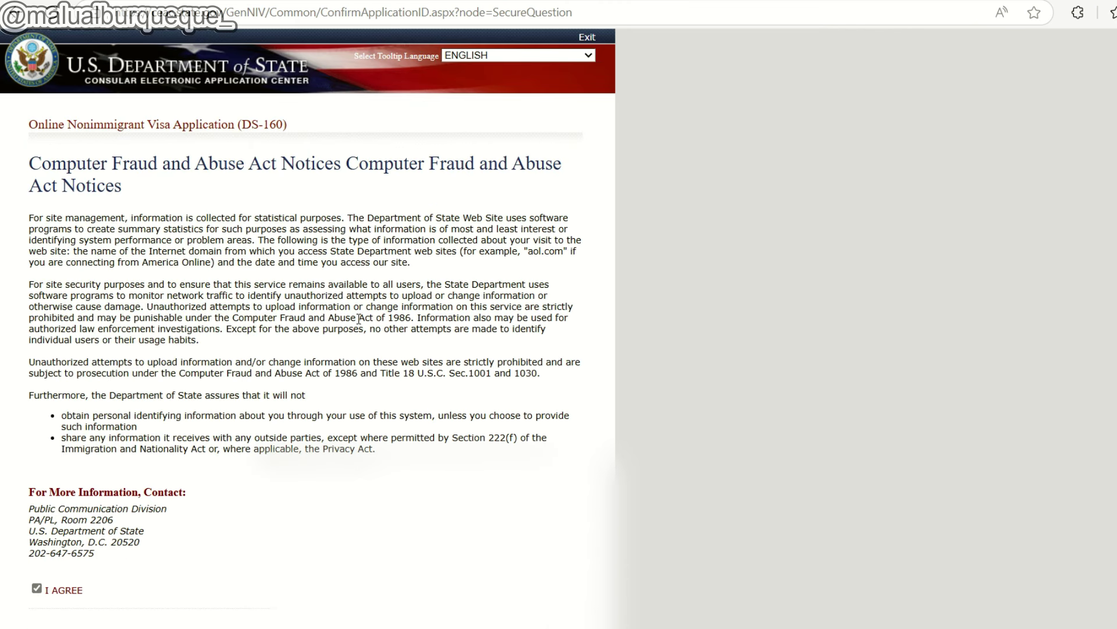
scroll(370, 307, "down", 2)
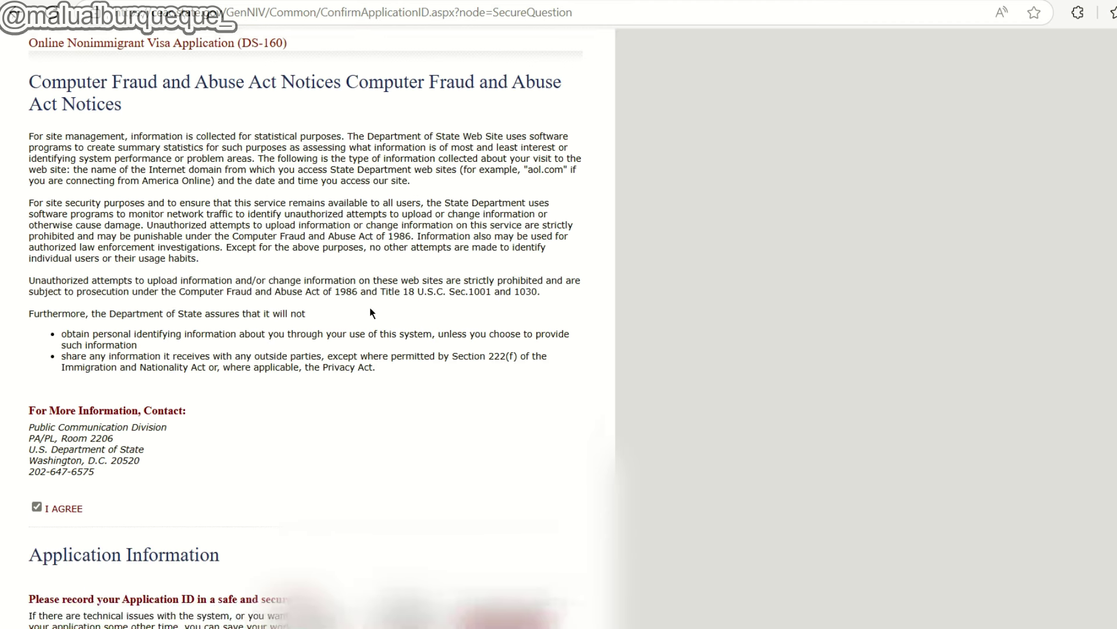
scroll(371, 313, "down", 2)
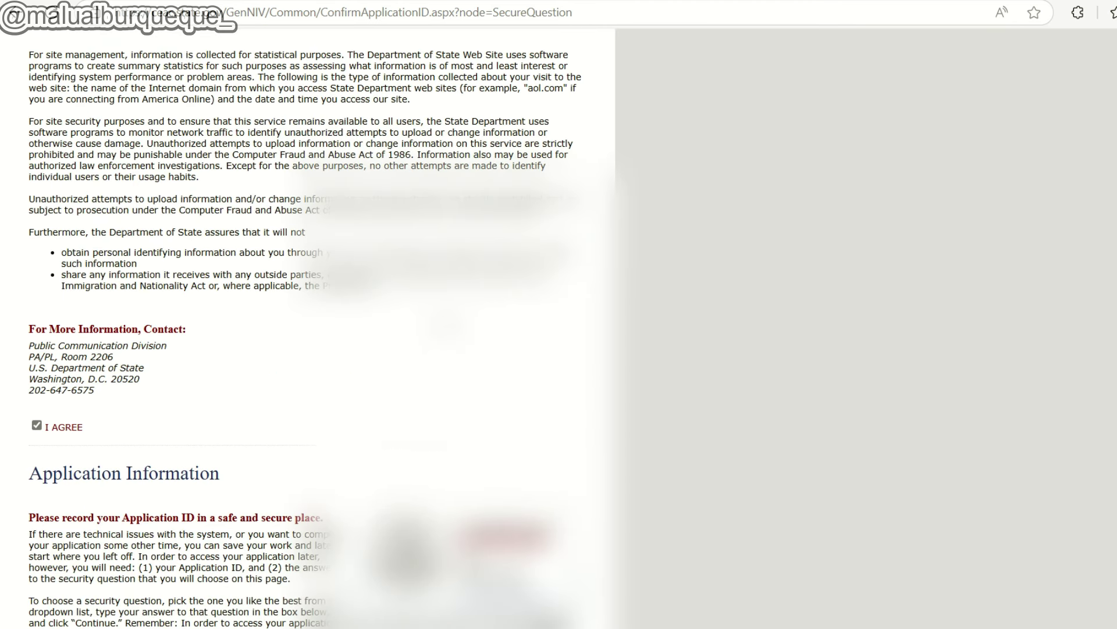
scroll(173, 238, "down", 6)
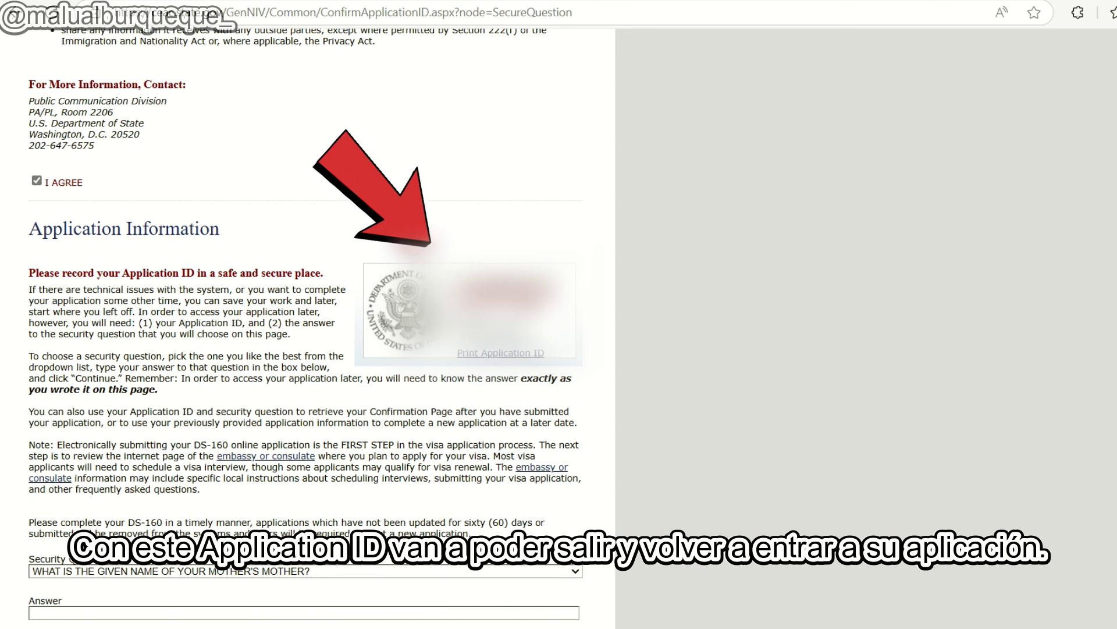
Select 'IN WHAT CITY OR TOWN WAS YOUR FIRST JOB?' as the security question and continue.
scroll(37, 415, "down", 2)
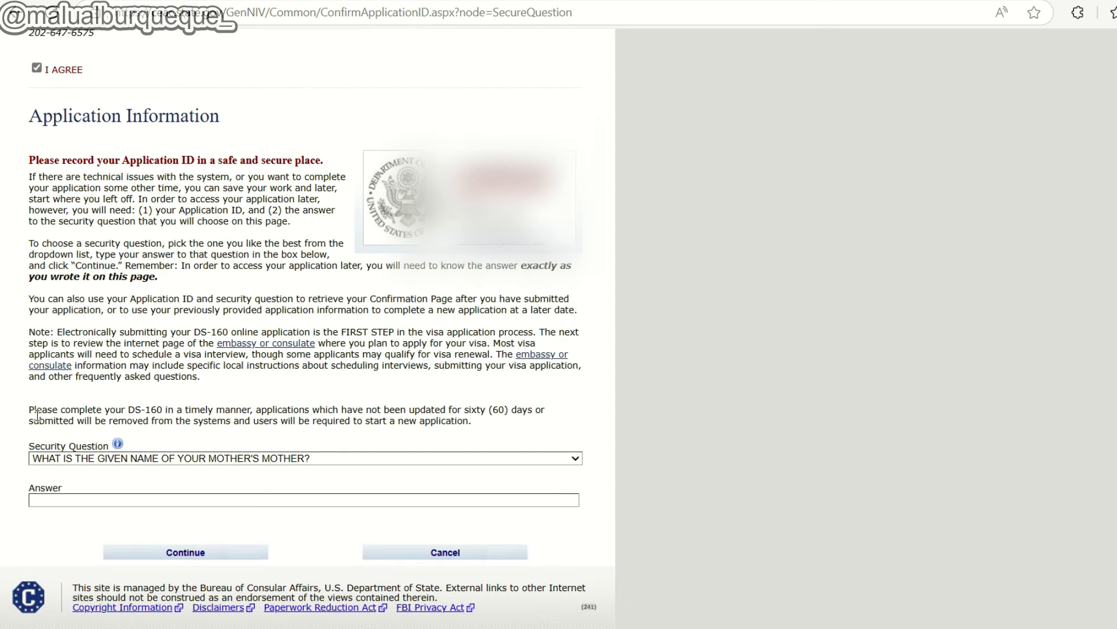
left_click(103, 460)
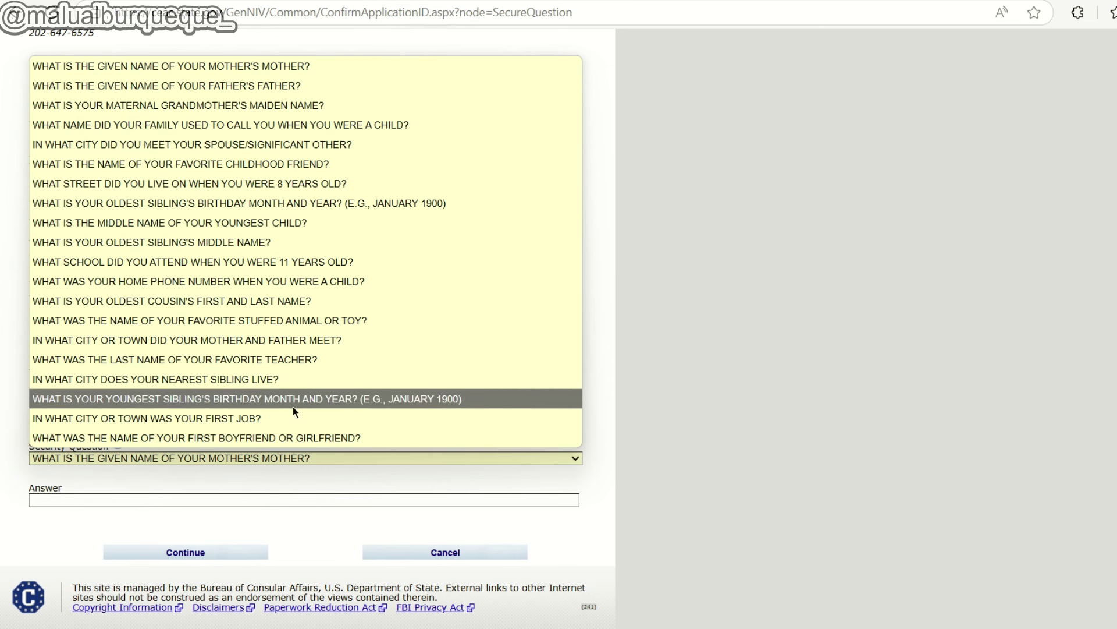
left_click(179, 418)
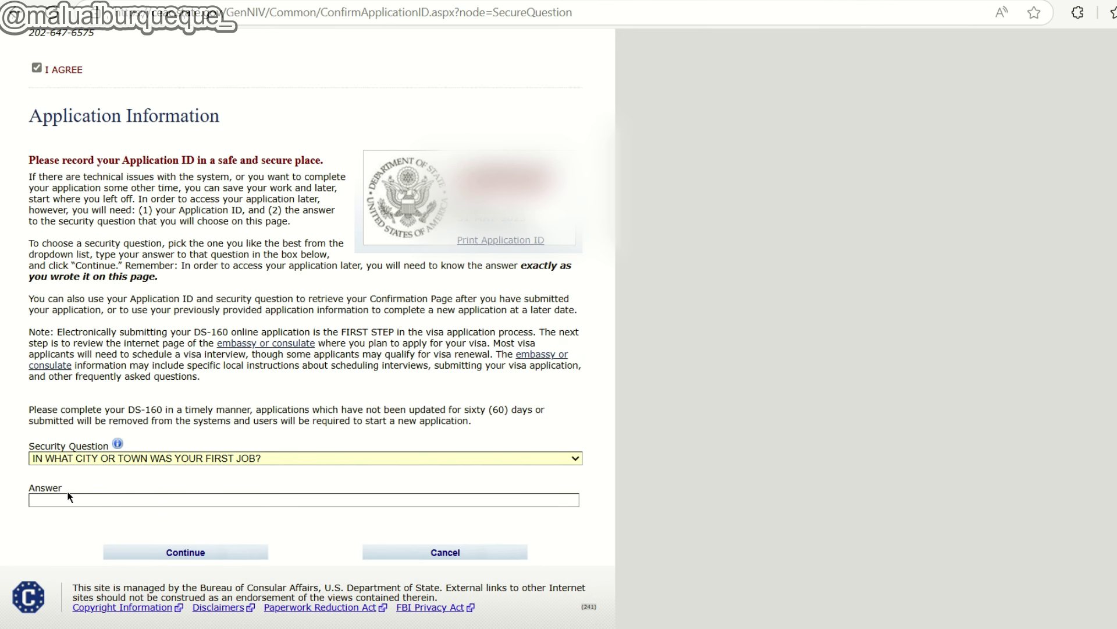
left_click(185, 553)
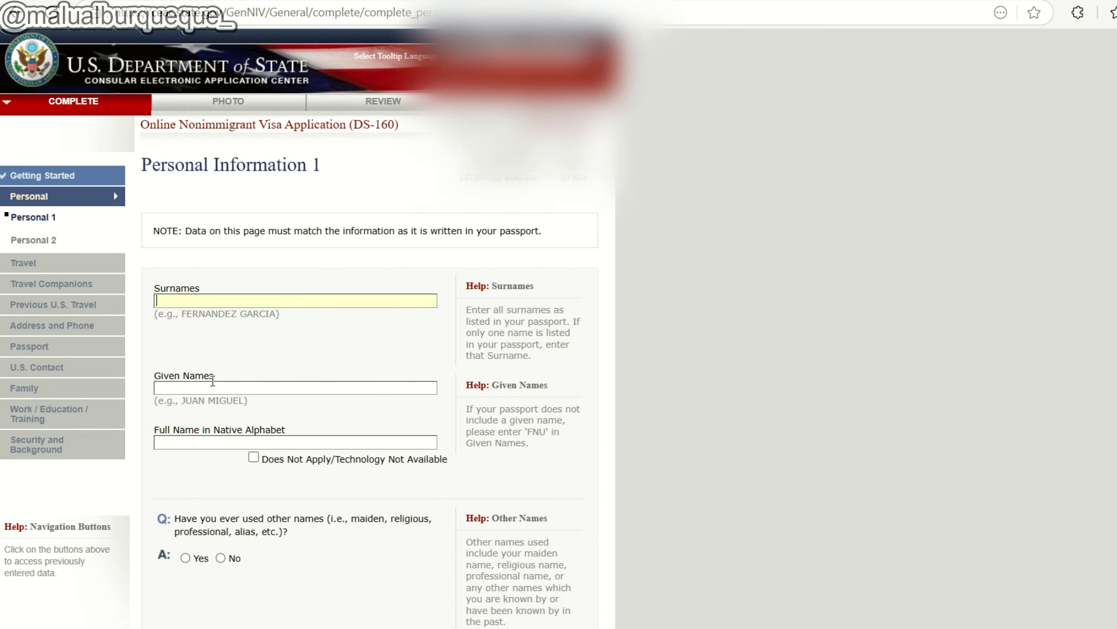
Mark Full Name in Native Alphabet as Does Not Apply.
left_click(177, 438)
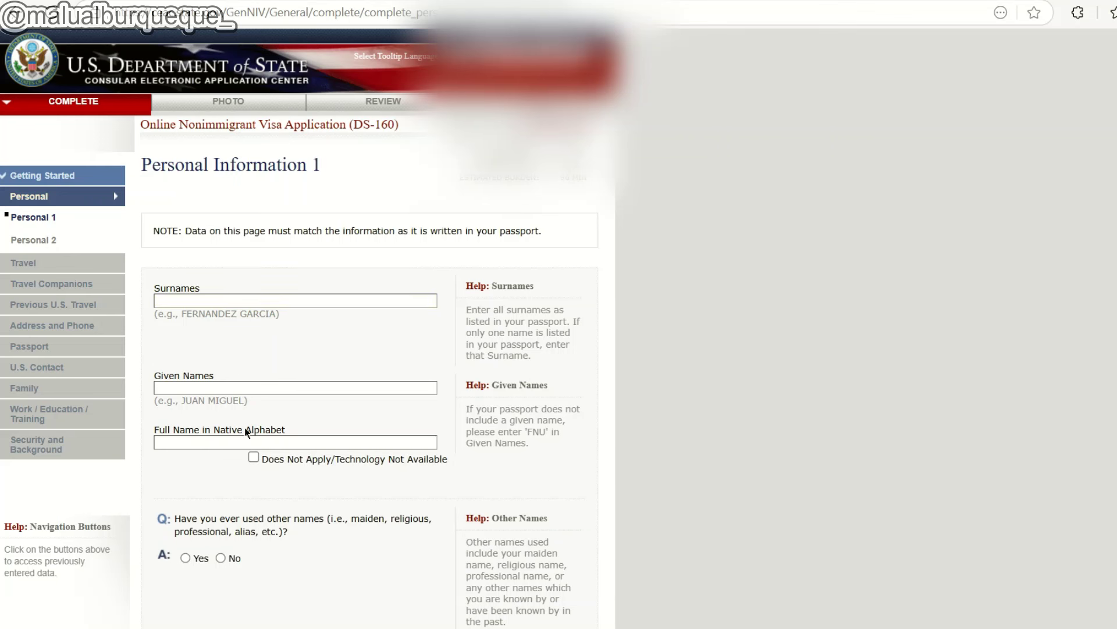
left_click(254, 457)
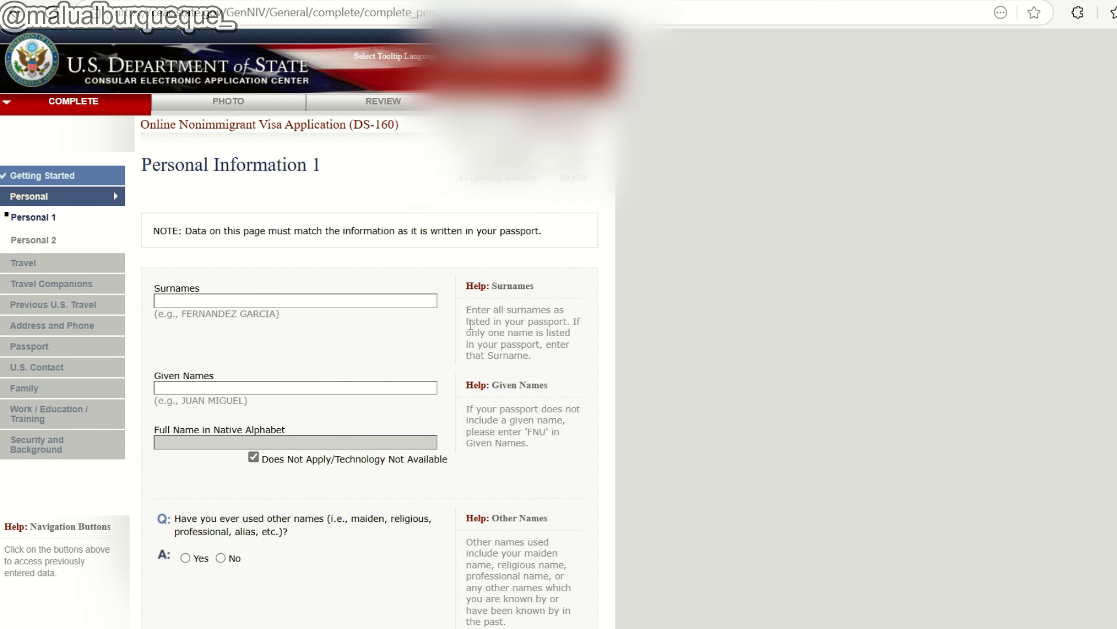
left_click_drag(471, 321, 539, 333)
left_click(538, 333)
Answer No to having used other names.
scroll(542, 441, "down", 1)
scroll(541, 443, "down", 1)
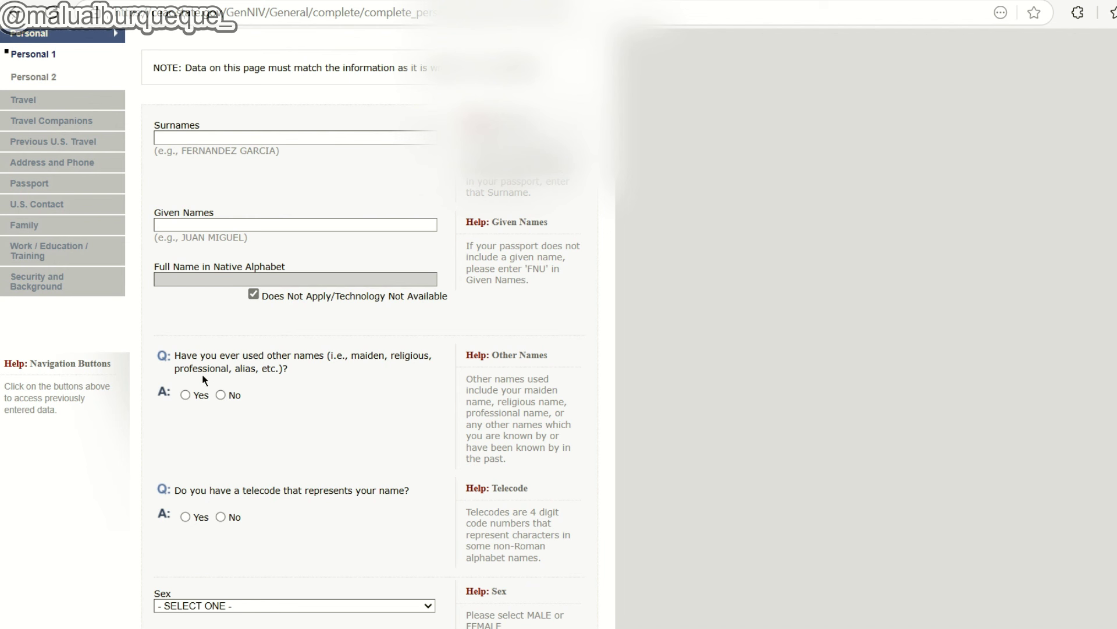
left_click(234, 399)
left_click(185, 394)
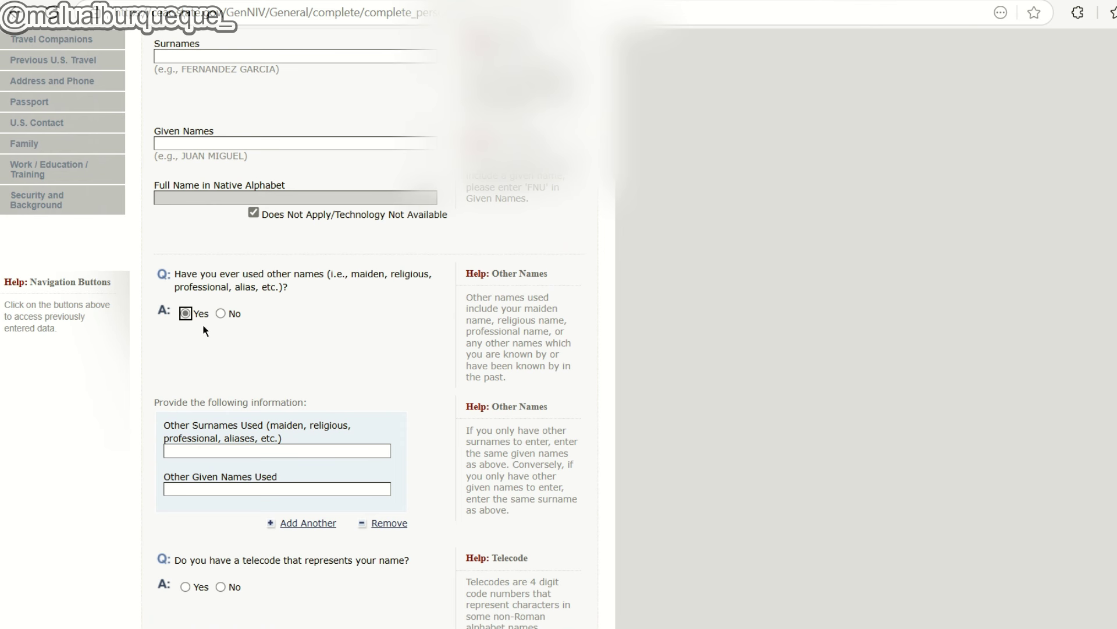
left_click(221, 314)
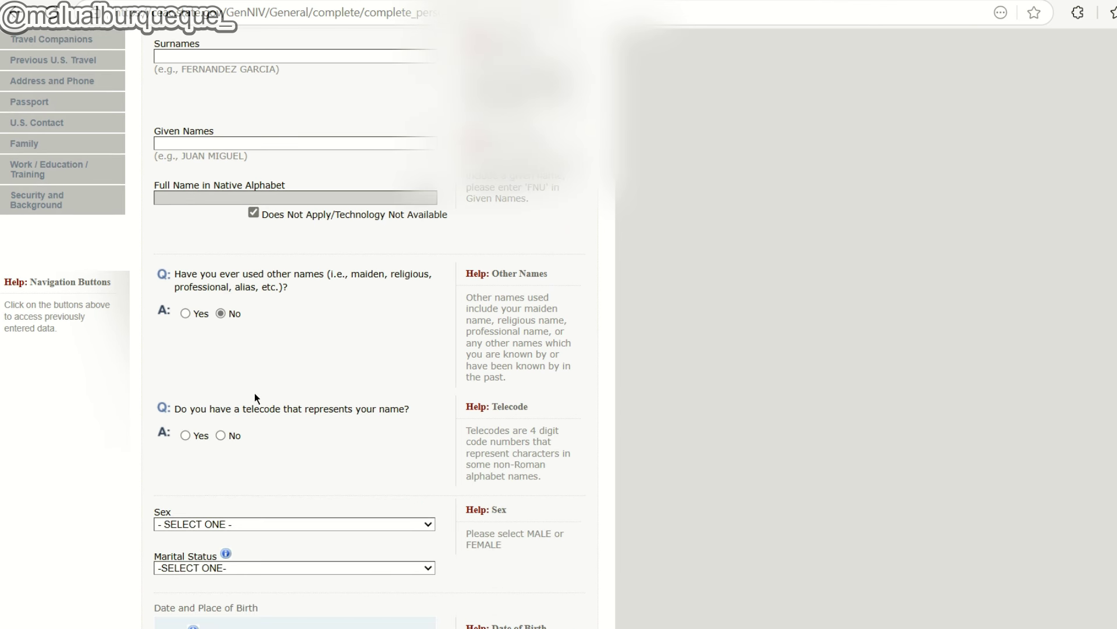
Answer No for name telecode, and set sex to FEMALE and marital status to SINGLE.
scroll(255, 398, "down", 2)
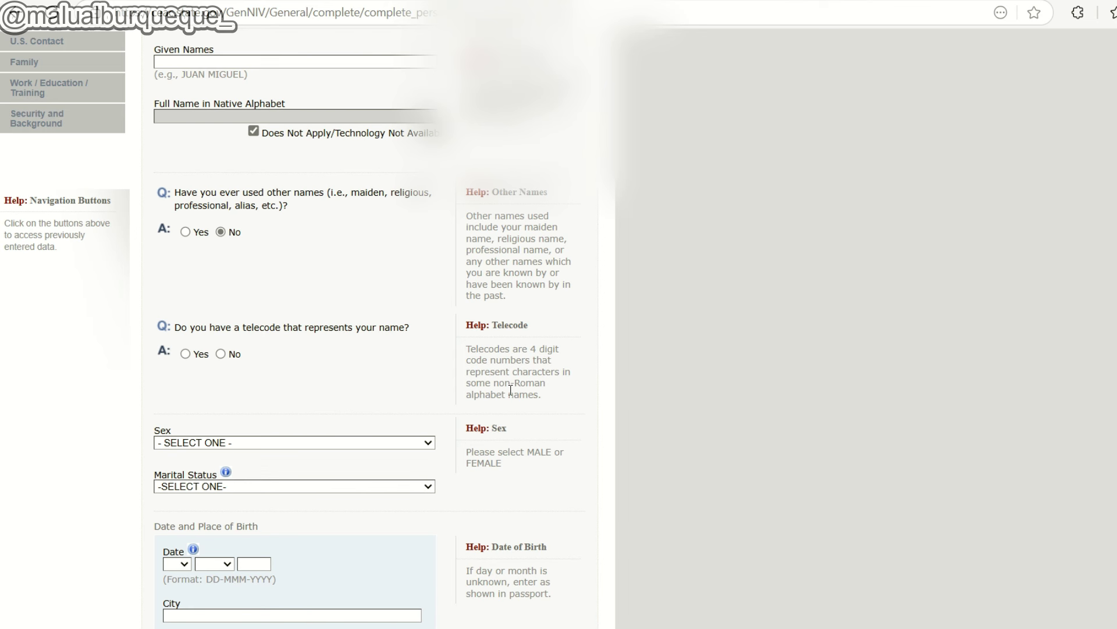
left_click(221, 354)
scroll(379, 359, "down", 5)
left_click(213, 389)
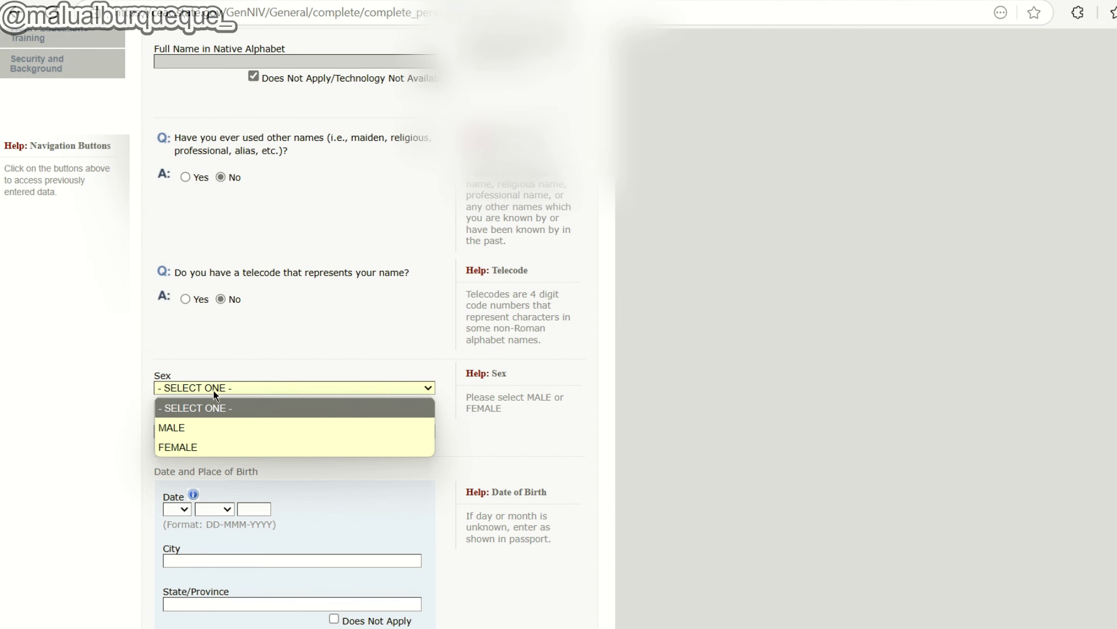
left_click(201, 447)
left_click(227, 431)
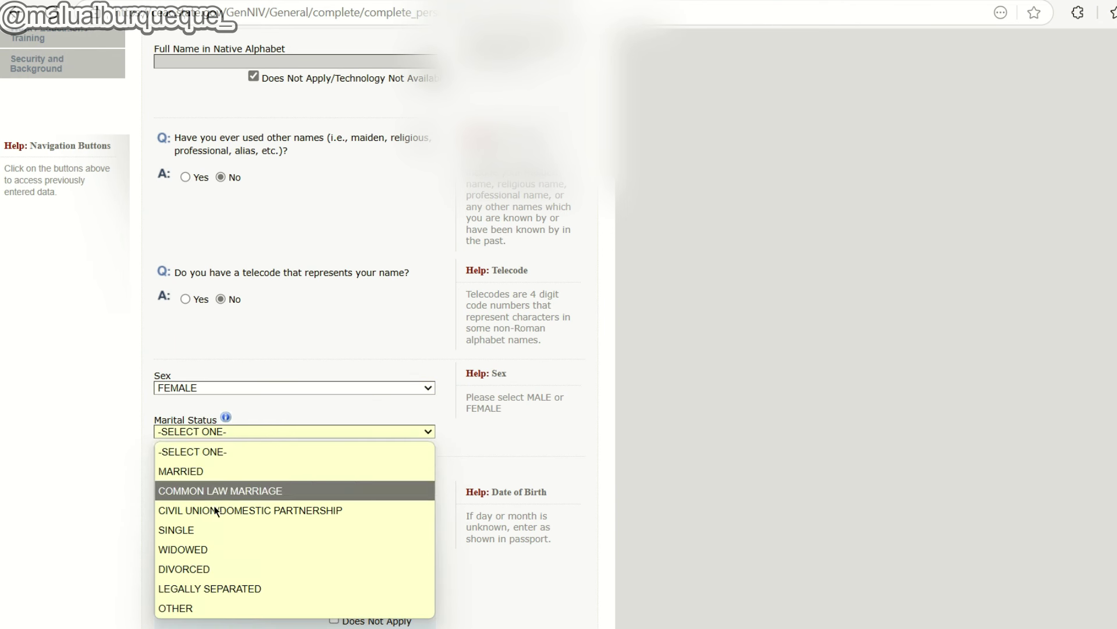
left_click(192, 529)
Set the country of birth to PERU.
scroll(175, 436, "down", 2)
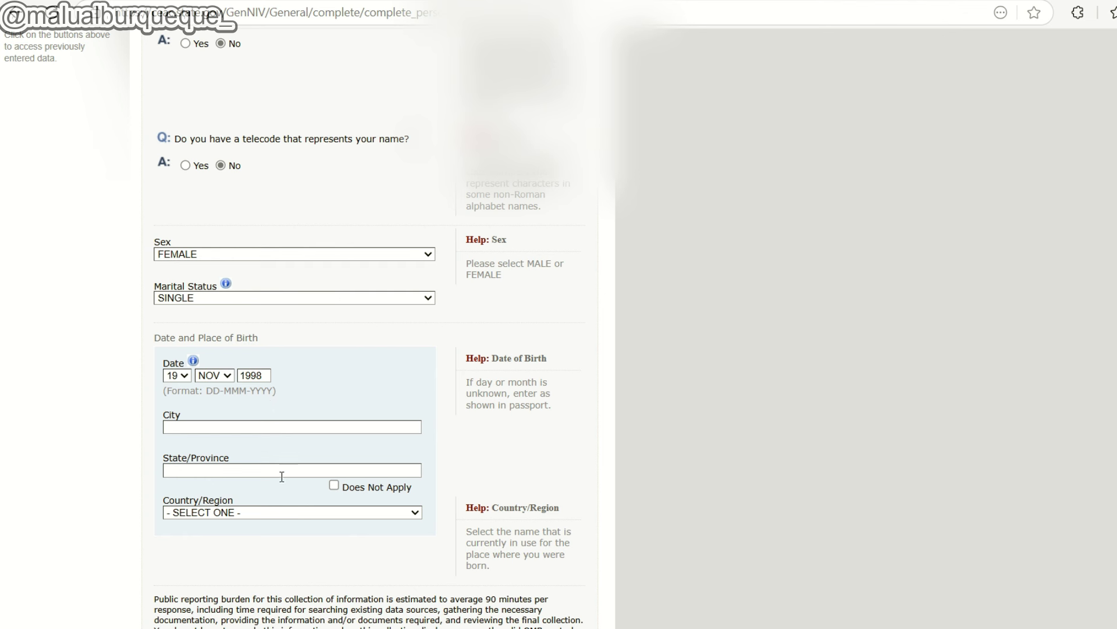
left_click(255, 515)
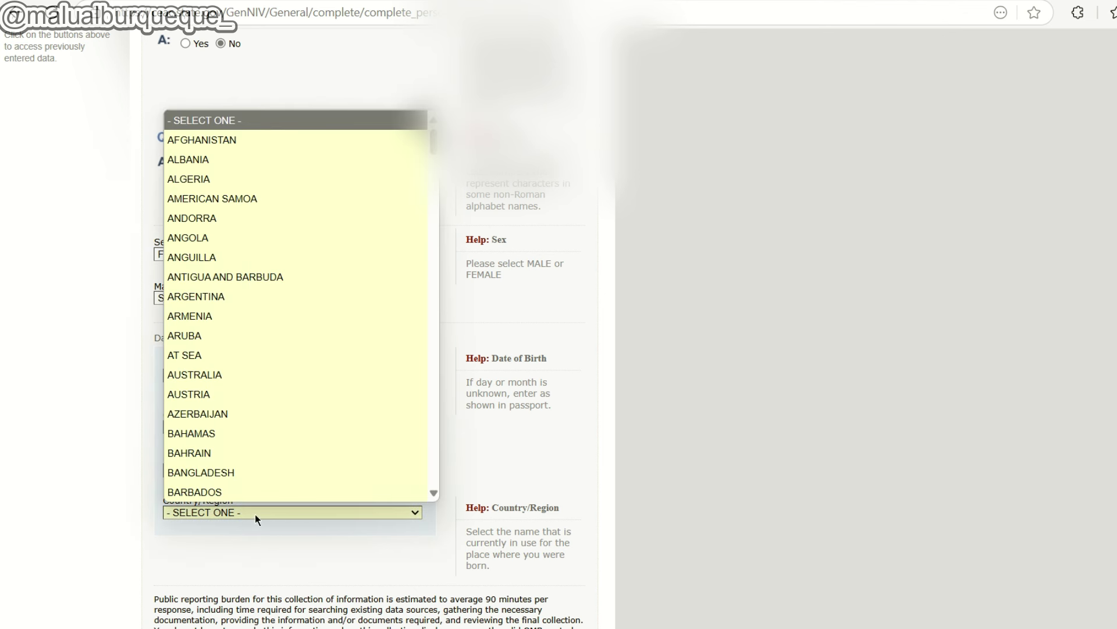
key("p")
key("e")
key("Return")
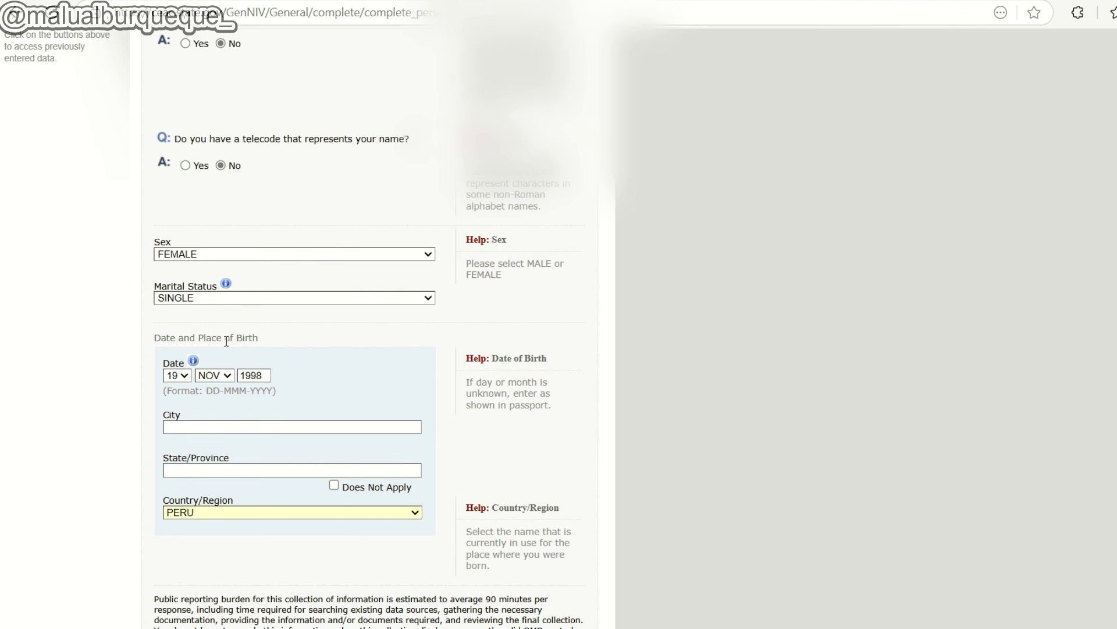
scroll(289, 395, "down", 5)
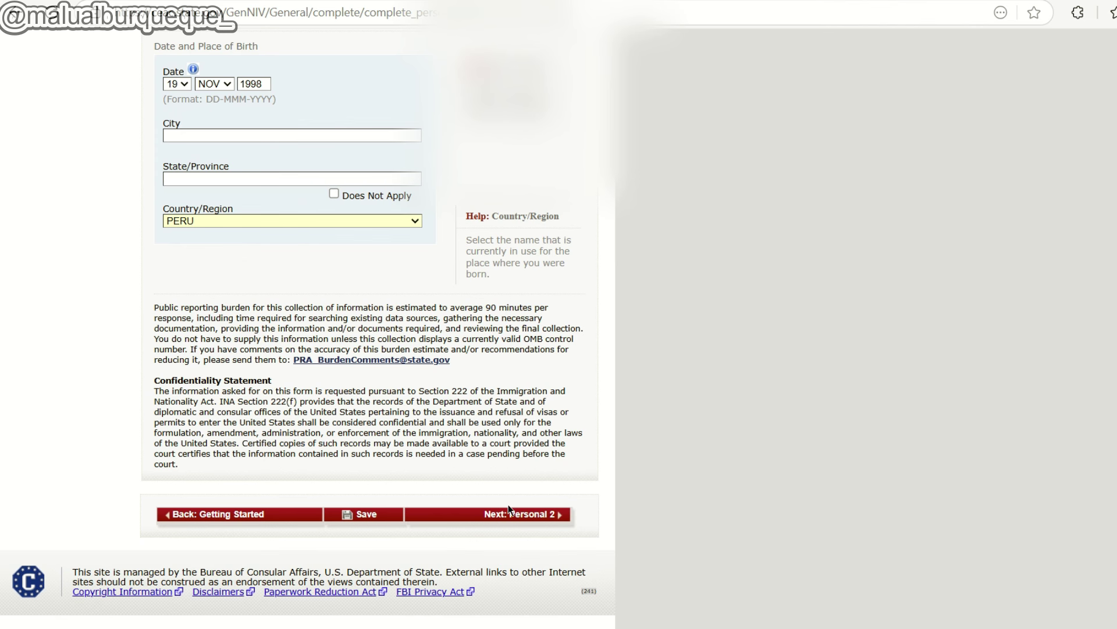
Go to Personal Information 2, select PERU as nationality, and answer No for other nationality.
left_click(541, 515)
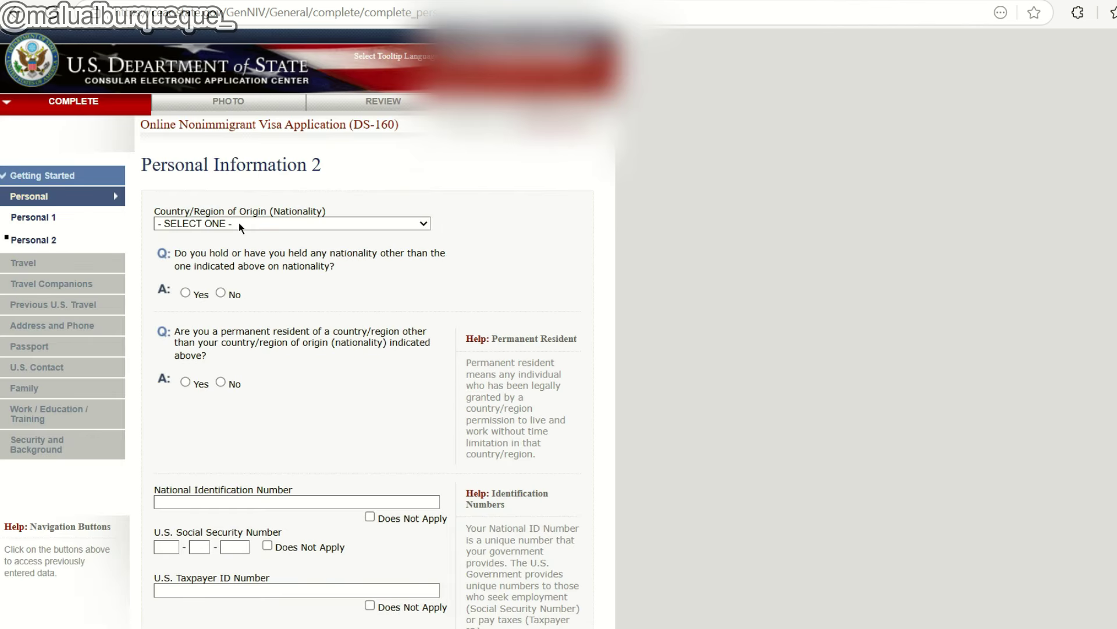
left_click(282, 225)
key("p")
scroll(256, 361, "down", 3)
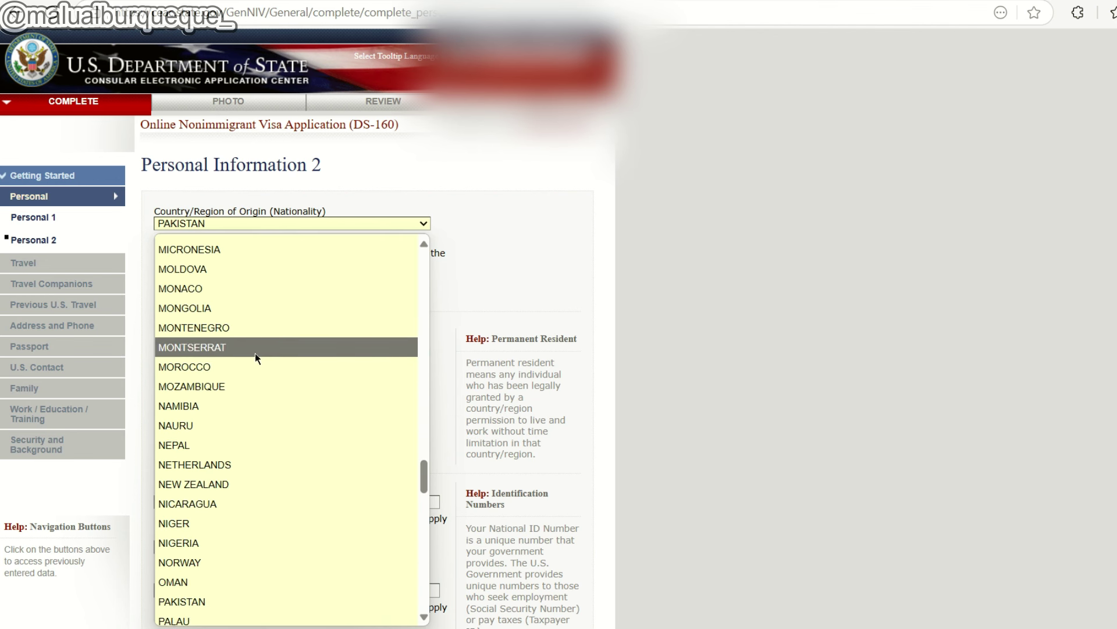
left_click(218, 564)
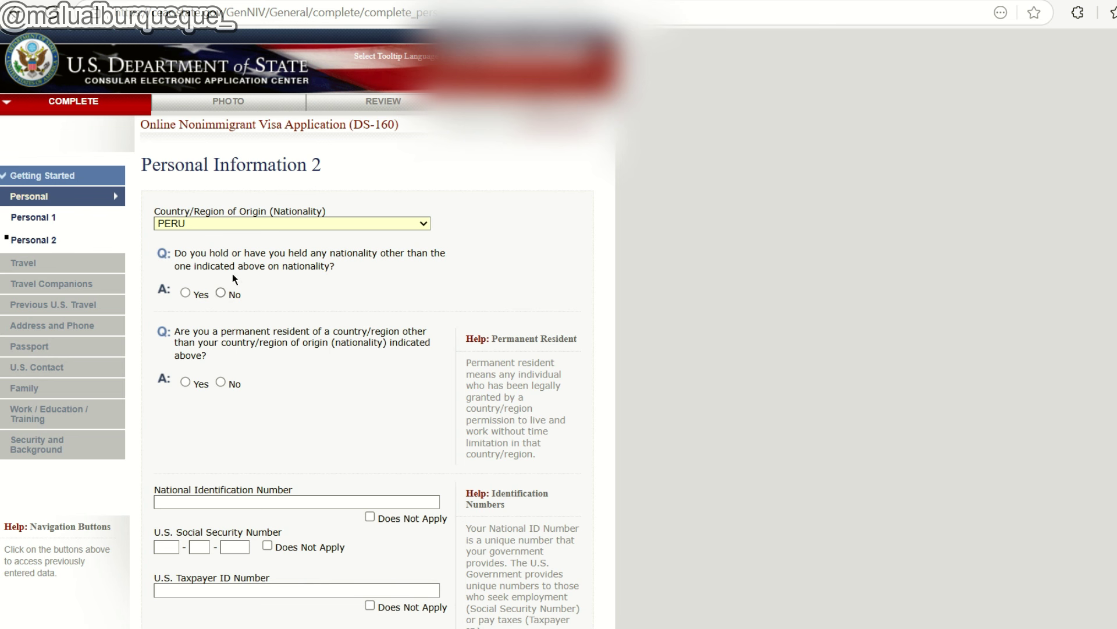
left_click(221, 292)
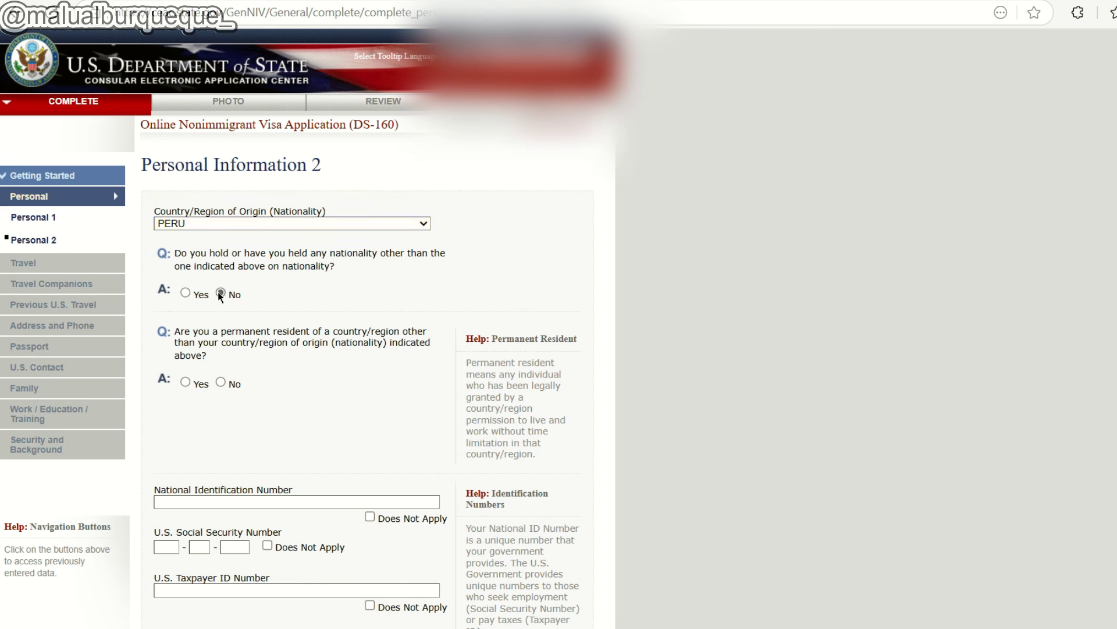
scroll(271, 294, "down", 1)
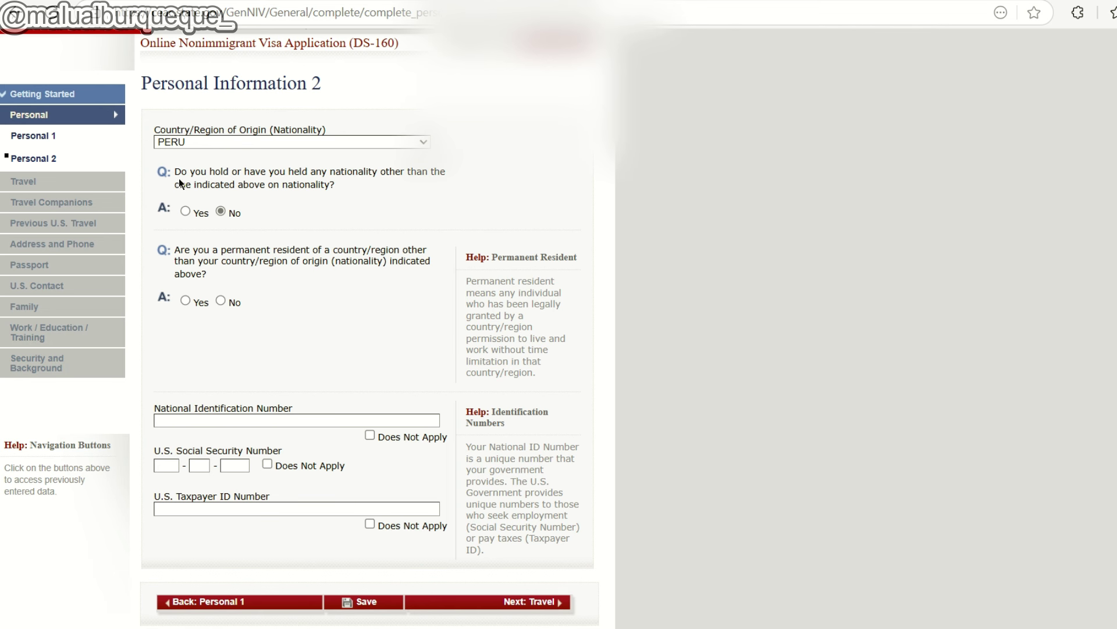
scroll(263, 235, "down", 1)
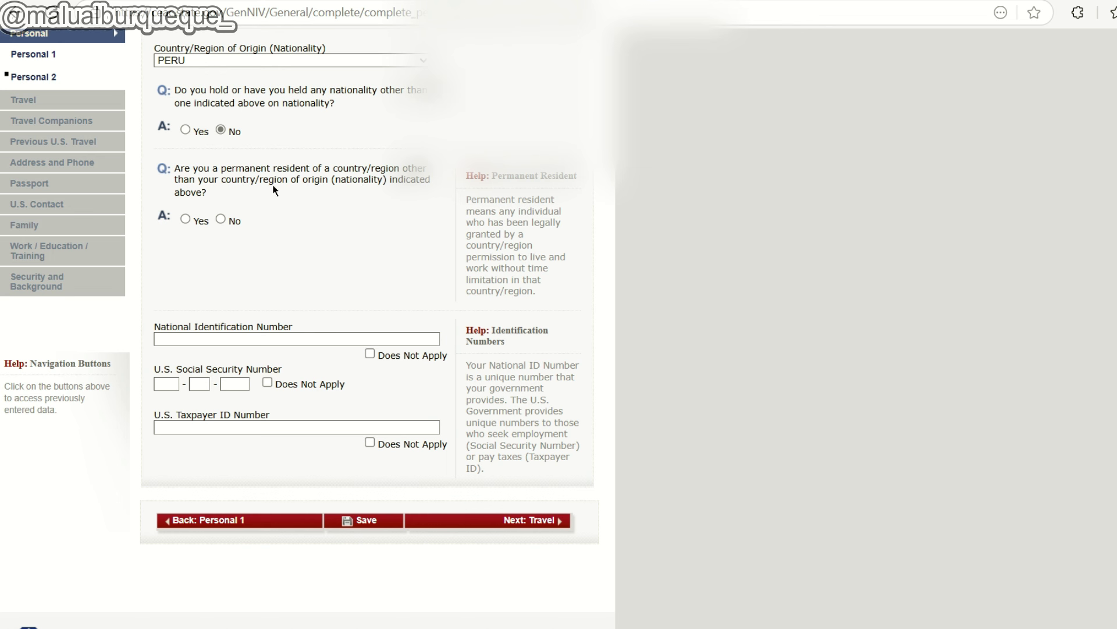
Answer No to being a permanent resident of another country.
left_click(185, 218)
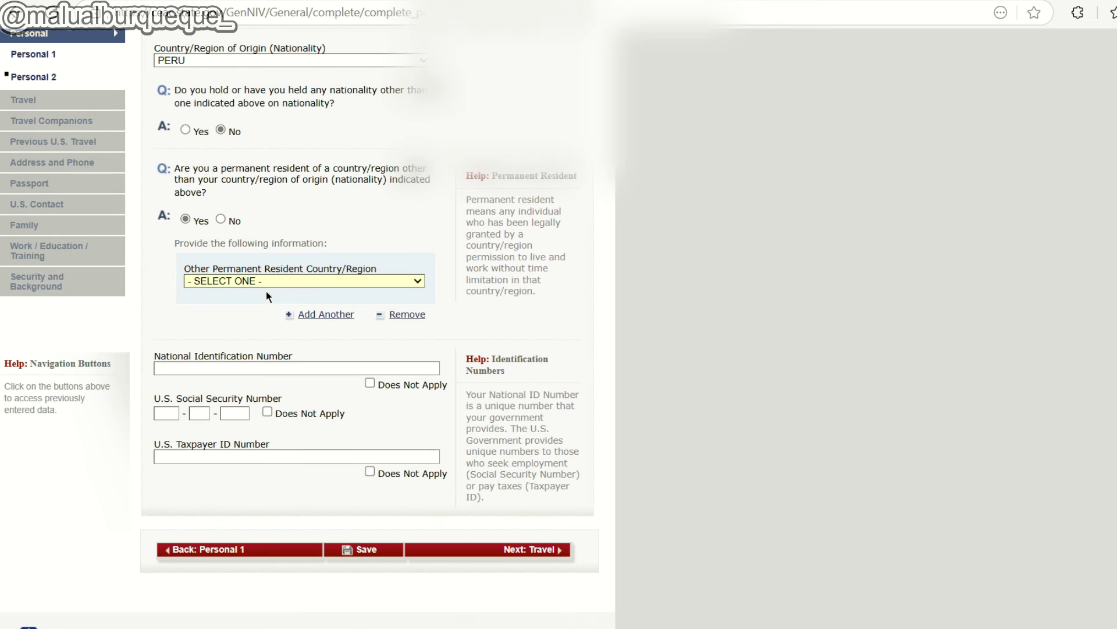
left_click(249, 282)
key("c")
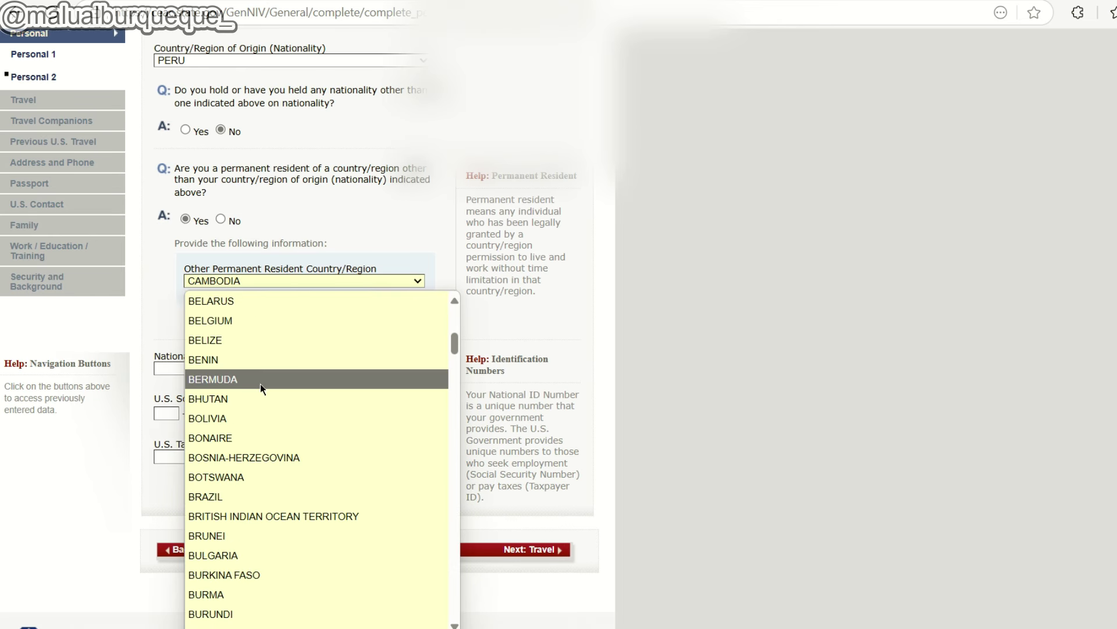
scroll(265, 393, "down", 1)
left_click(255, 427)
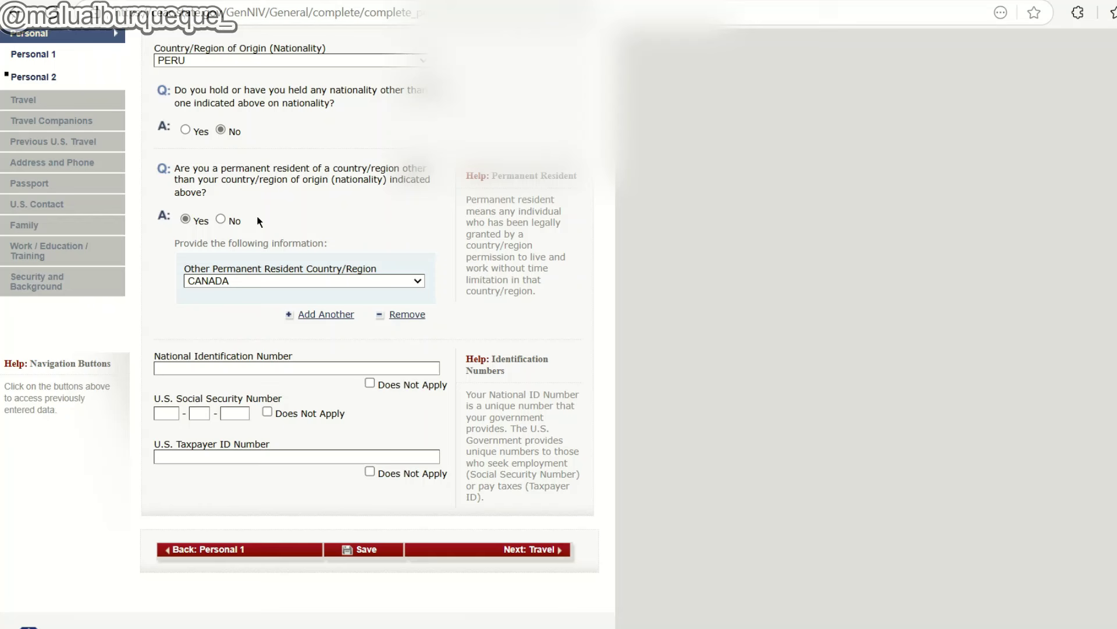
left_click(222, 220)
scroll(299, 233, "down", 2)
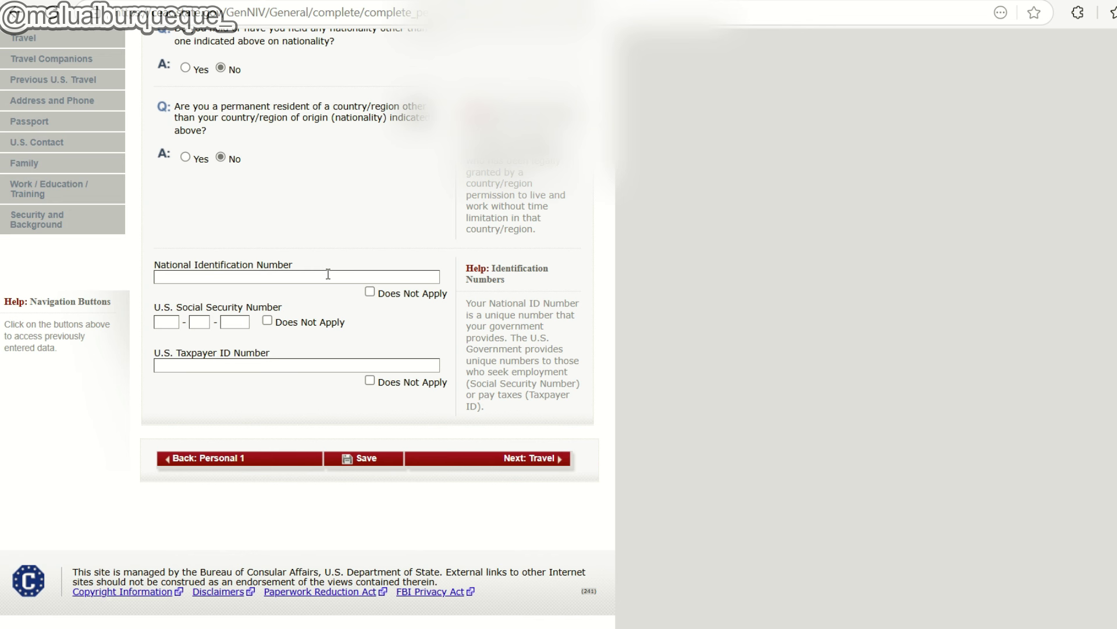
Mark SSN and Taxpayer ID as Does Not Apply, enter the national ID number, and continue.
left_click(267, 321)
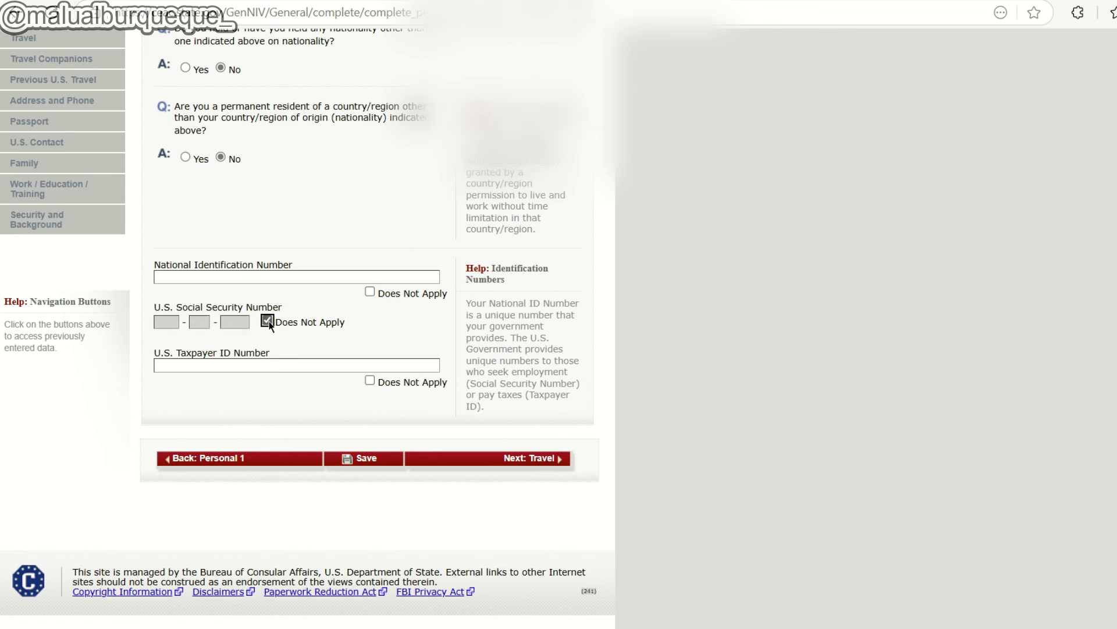
key("Tab")
key("Tab")
left_click(370, 382)
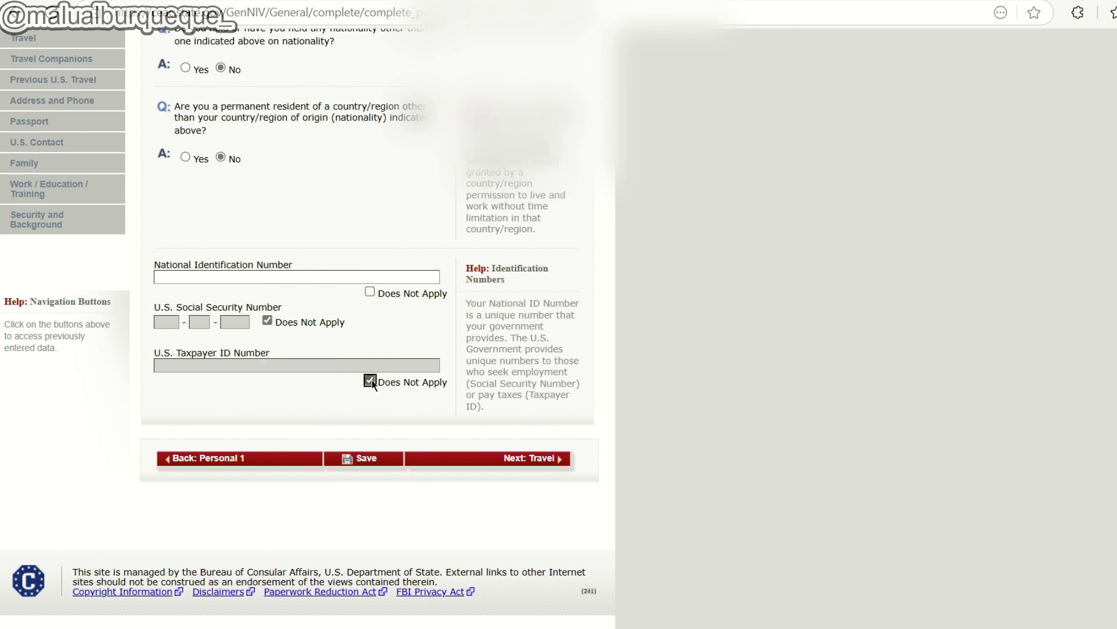
left_click(180, 277)
left_click(532, 460)
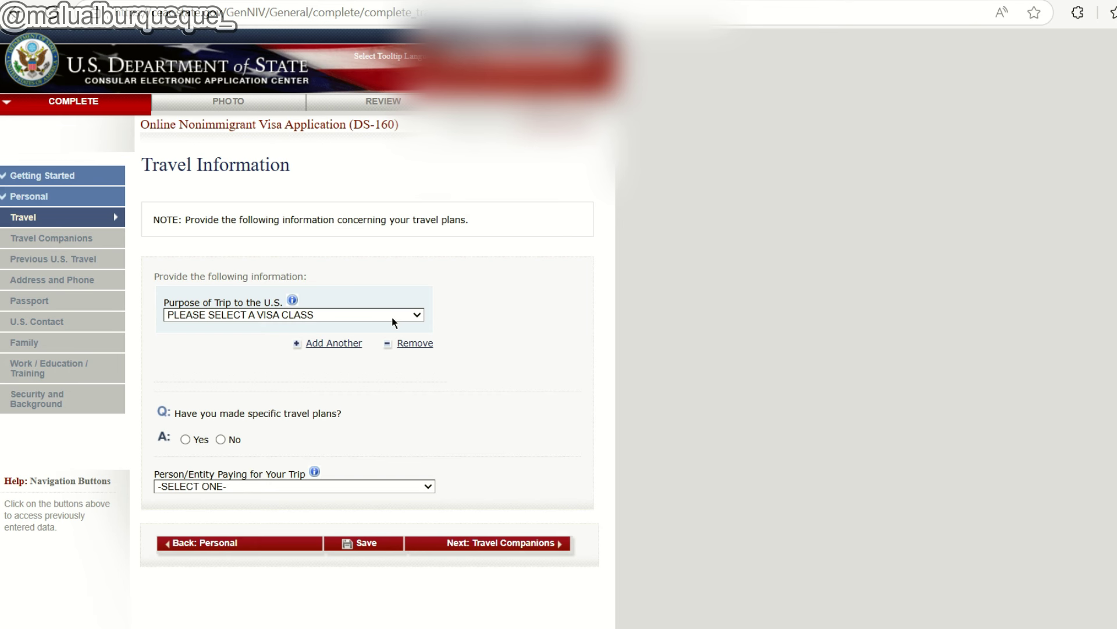
Set Purpose of Trip to TEMP. BUSINESS OR PLEASURE VISITOR (B).
left_click(392, 316)
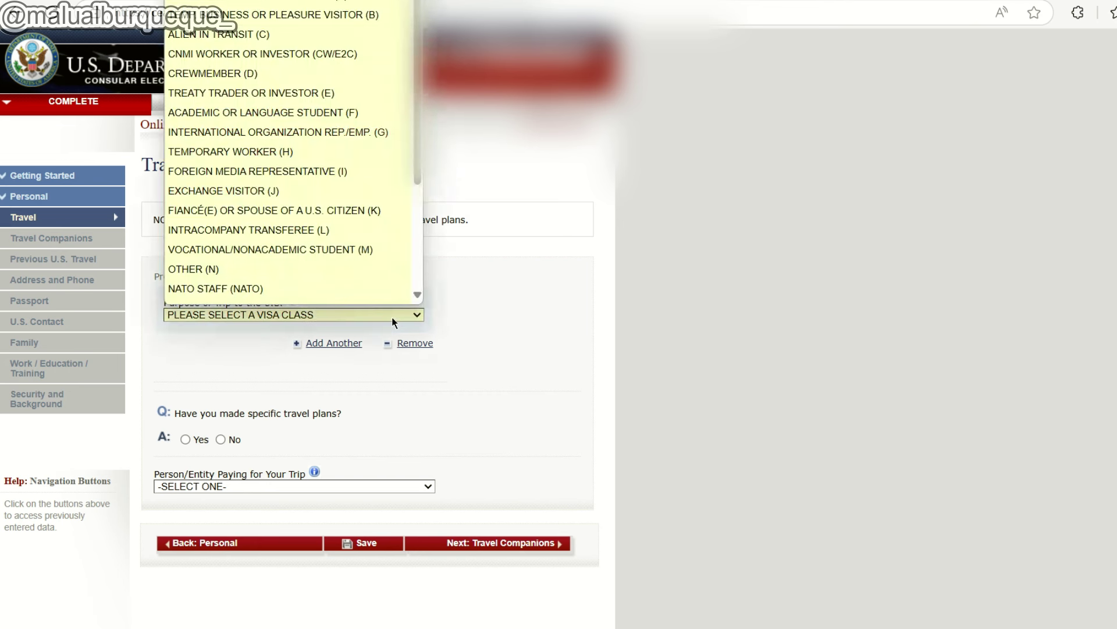
scroll(373, 192, "down", 1)
scroll(361, 128, "up", 2)
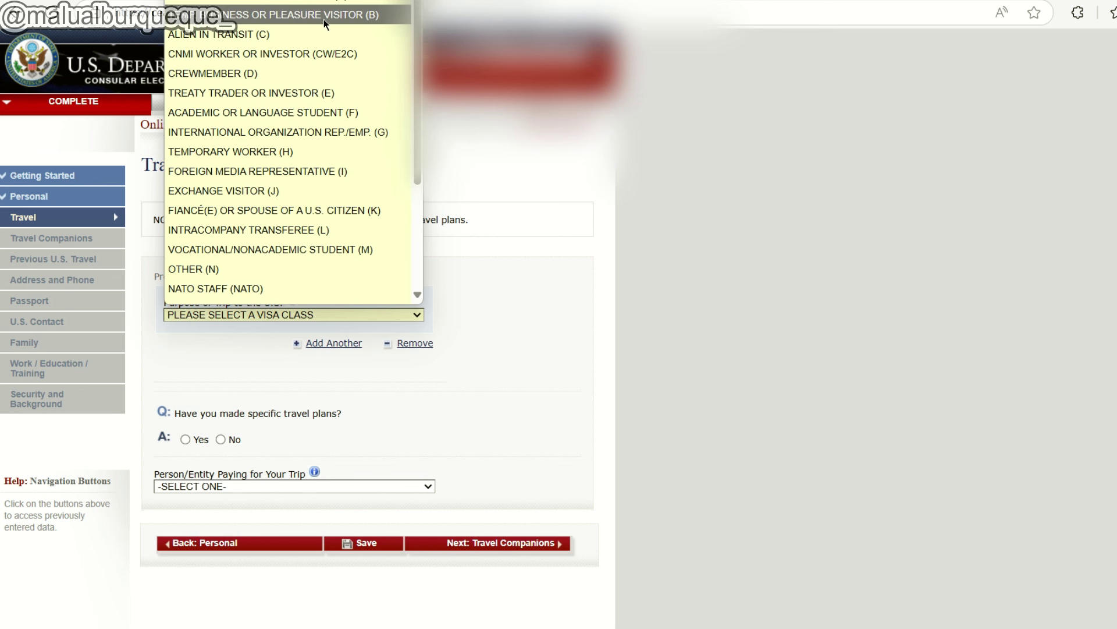
left_click(375, 15)
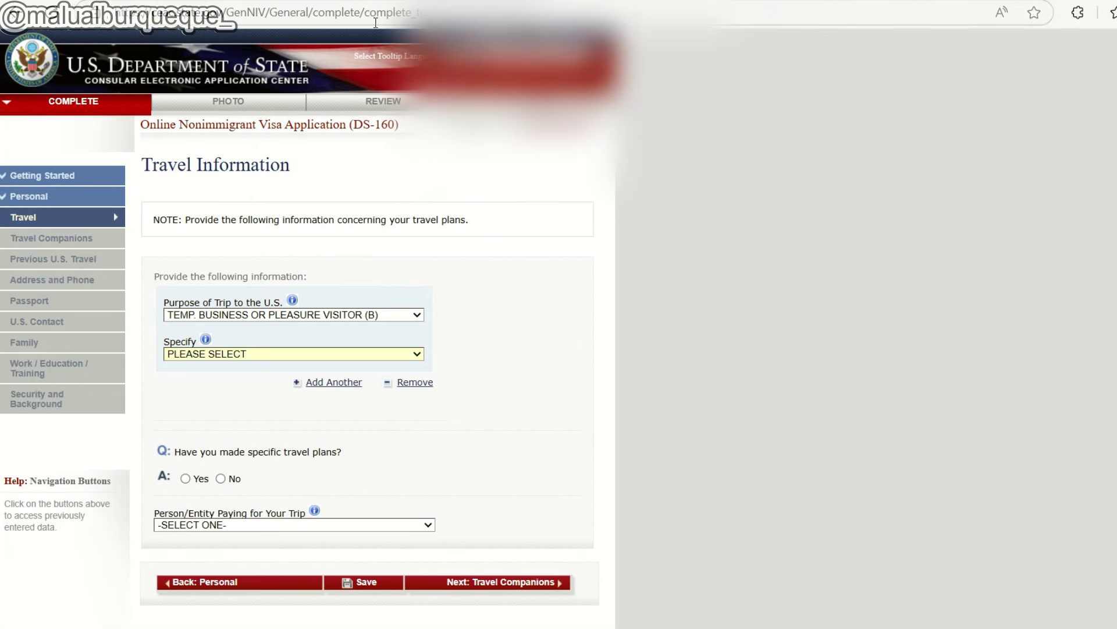
Set the Specify visa type to BUSINESS/CONFERENCE (B1).
left_click(216, 353)
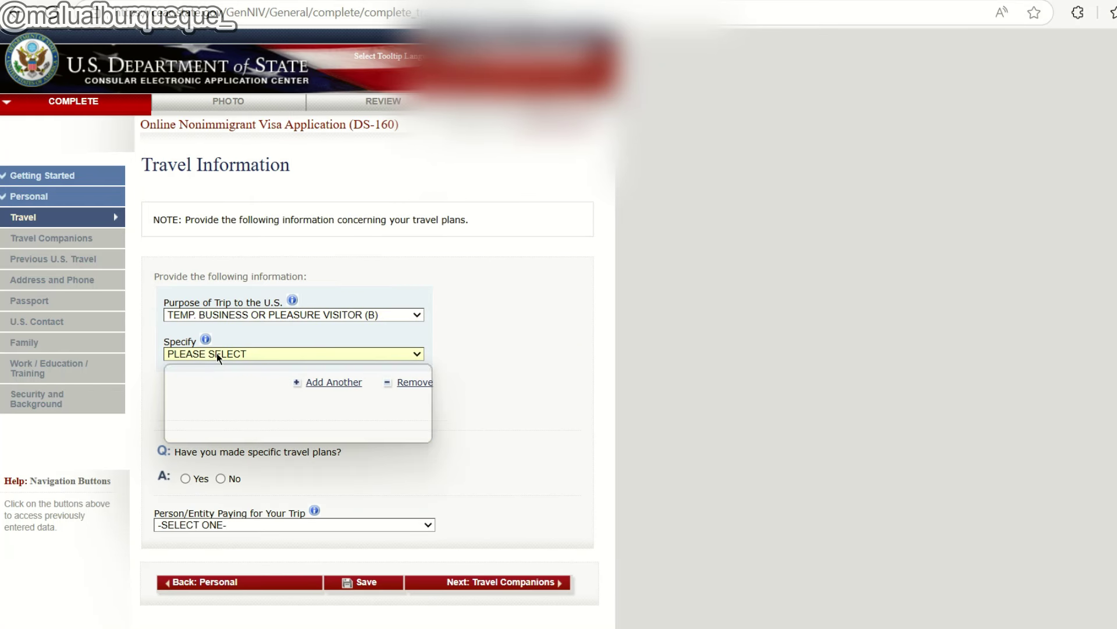
key("Down")
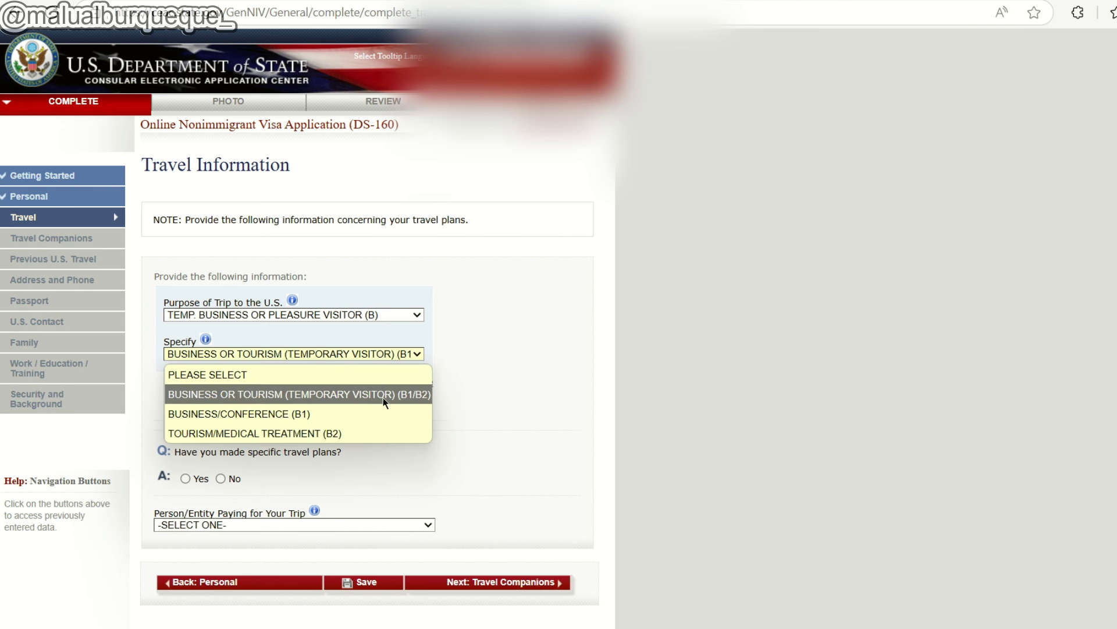
left_click(308, 395)
left_click(395, 358)
left_click(393, 392)
left_click(261, 354)
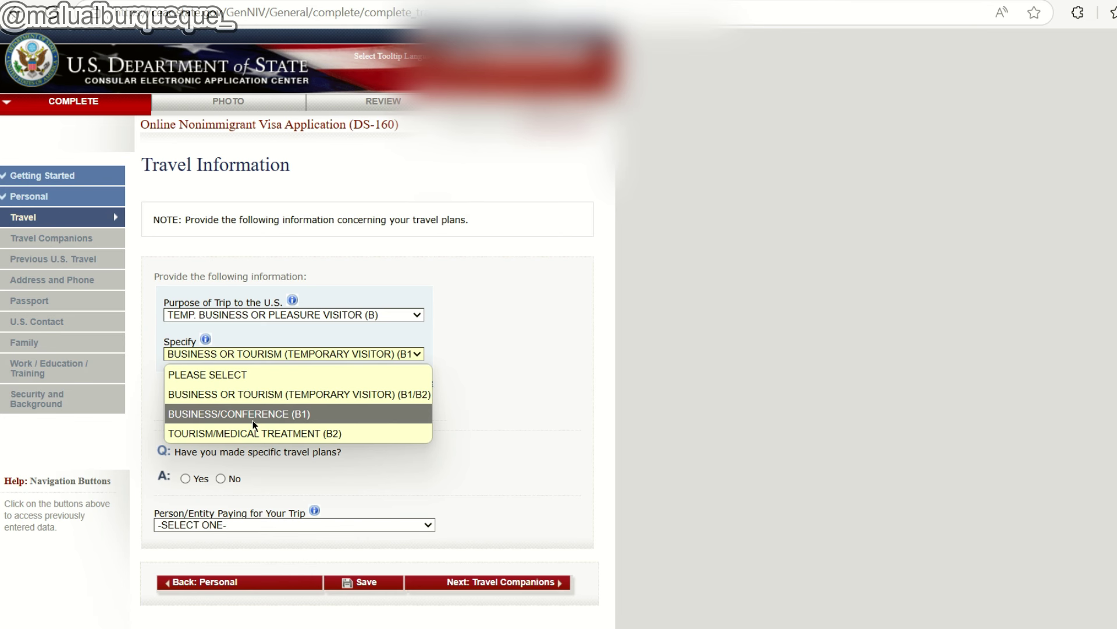
left_click(311, 412)
left_click(311, 354)
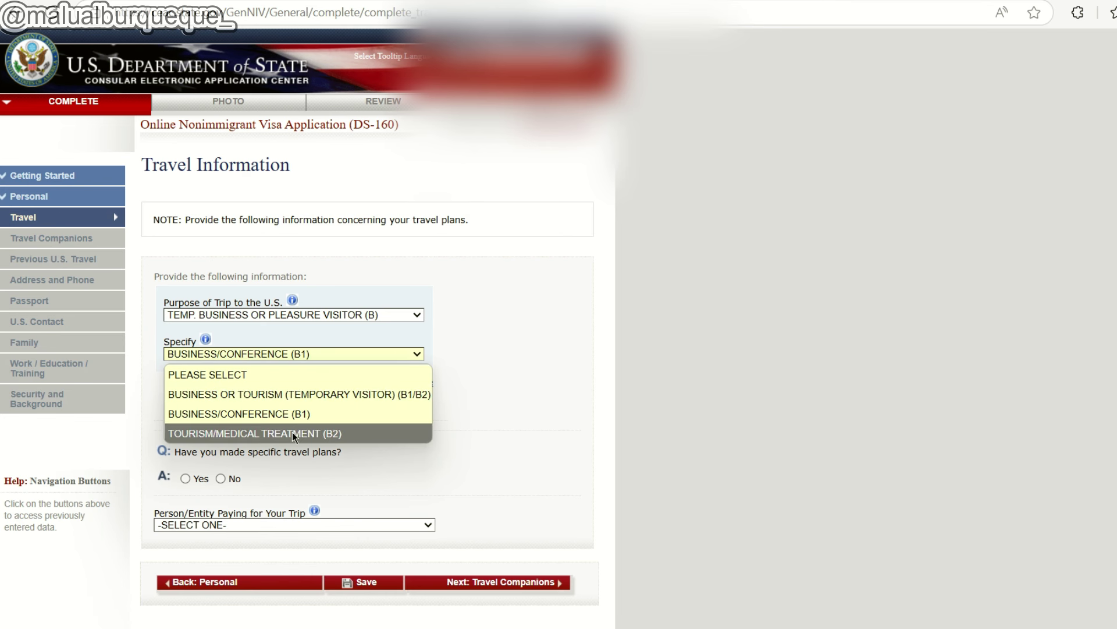
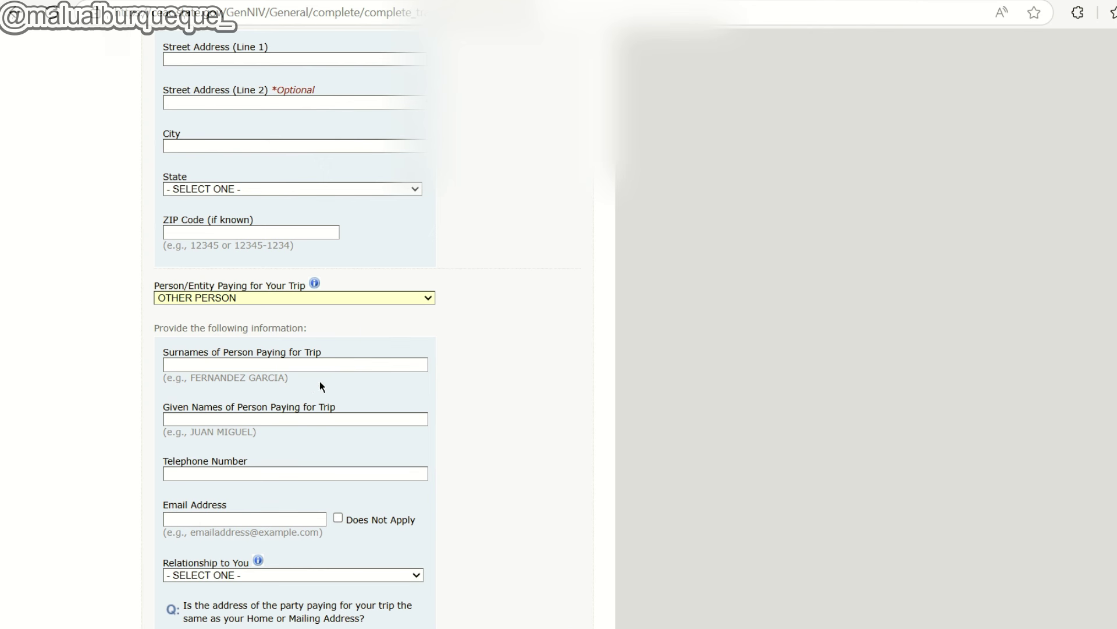
Move on to Travel Companions and answer No to anyone else travelling with you.
scroll(266, 392, "down", 1)
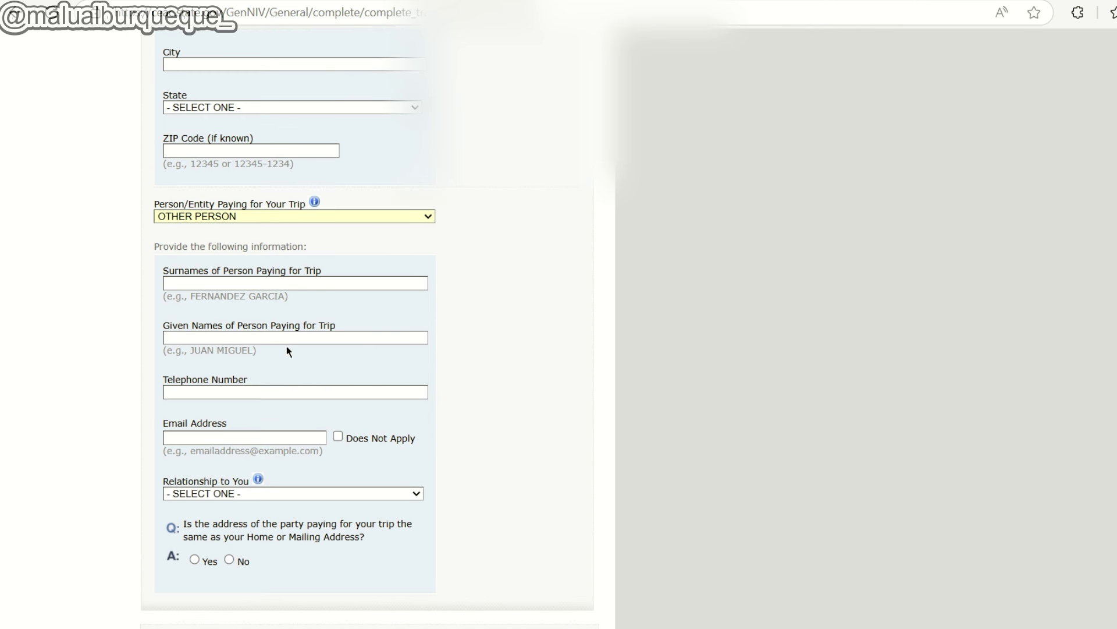
scroll(301, 384, "up", 3)
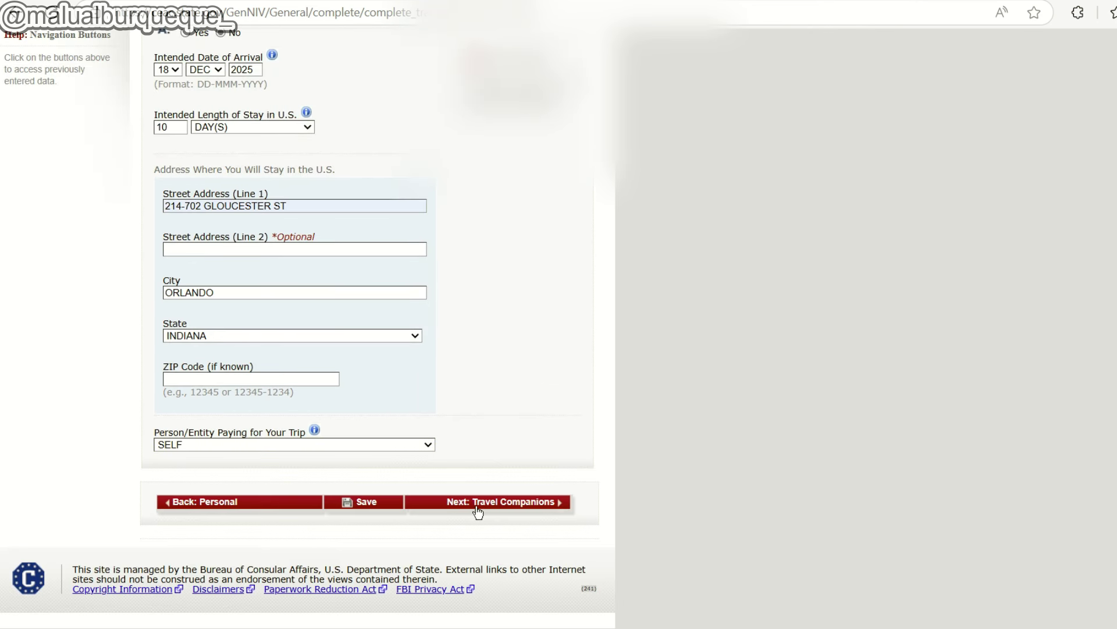
left_click(478, 504)
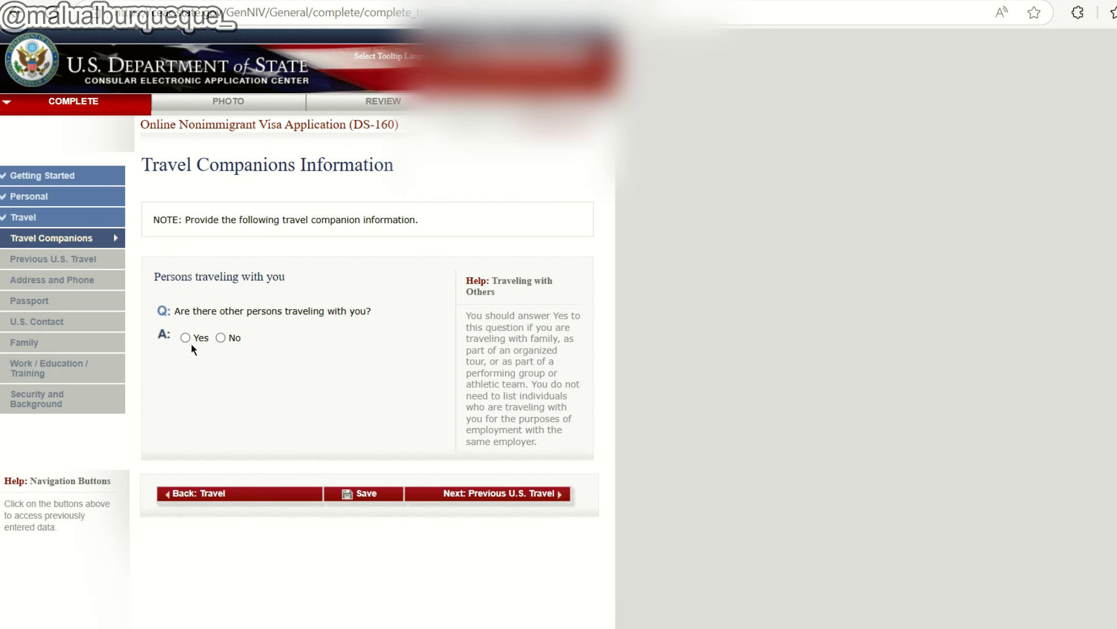
left_click(221, 337)
Go to Previous U.S. Travel and answer Yes to having been in the U.S.
left_click(529, 495)
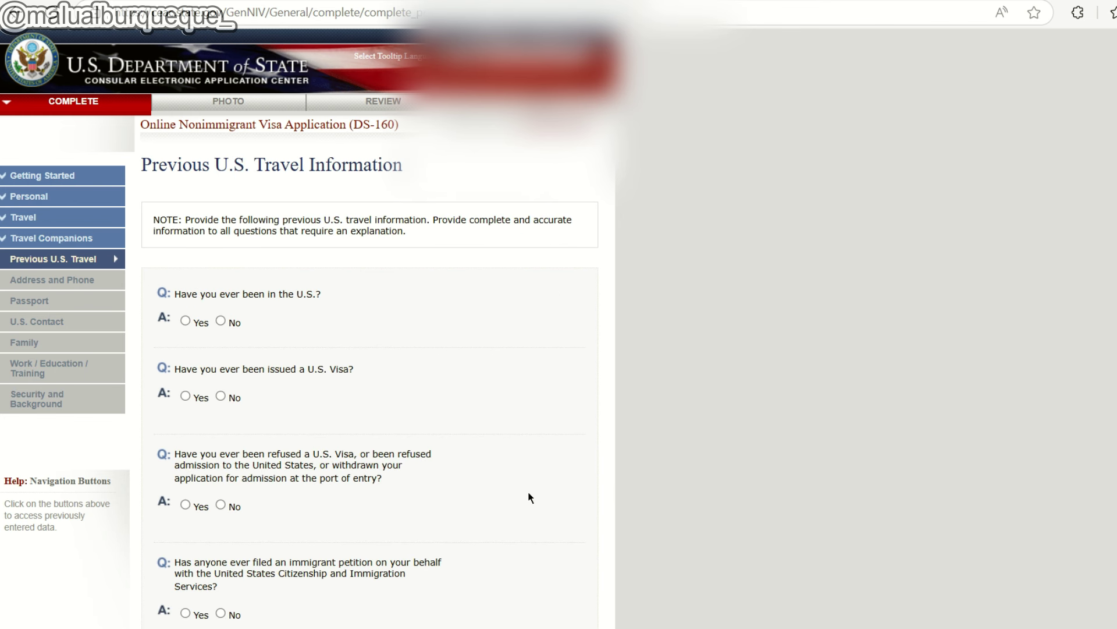
left_click(185, 320)
scroll(310, 262, "down", 2)
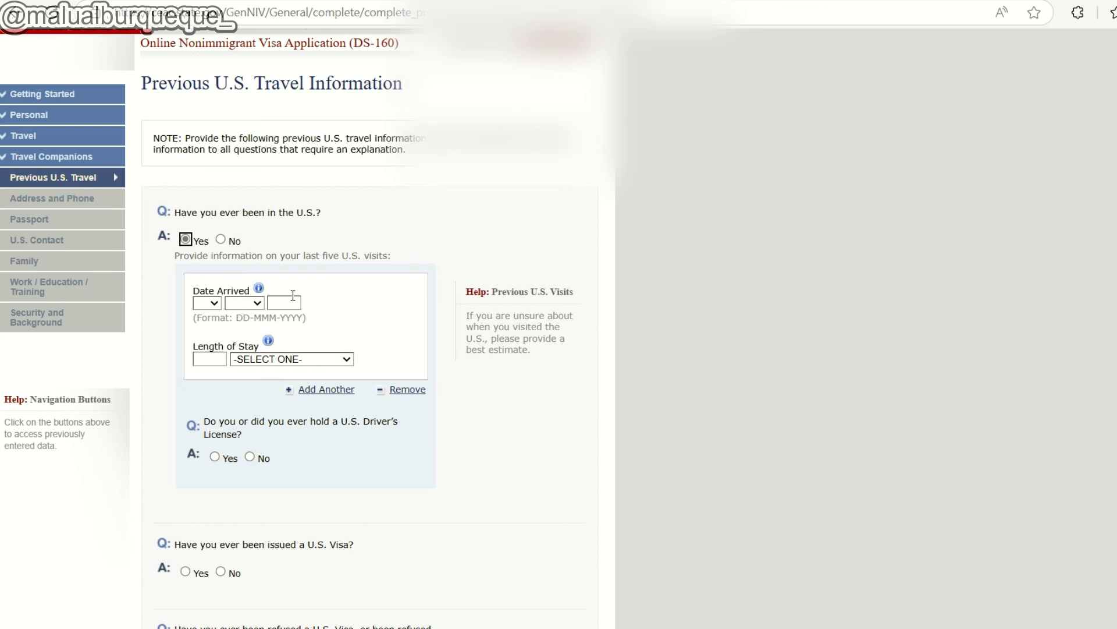
left_click_drag(228, 256, 391, 256)
left_click(392, 256)
Record the prior visit as arriving 15 MAR 2025 with a 2 DAY(S) stay.
left_click(211, 302)
left_click(206, 267)
left_click(240, 302)
left_click(251, 379)
left_click(281, 302)
type("2025")
key("Tab")
type("2")
left_click(260, 359)
left_click(280, 482)
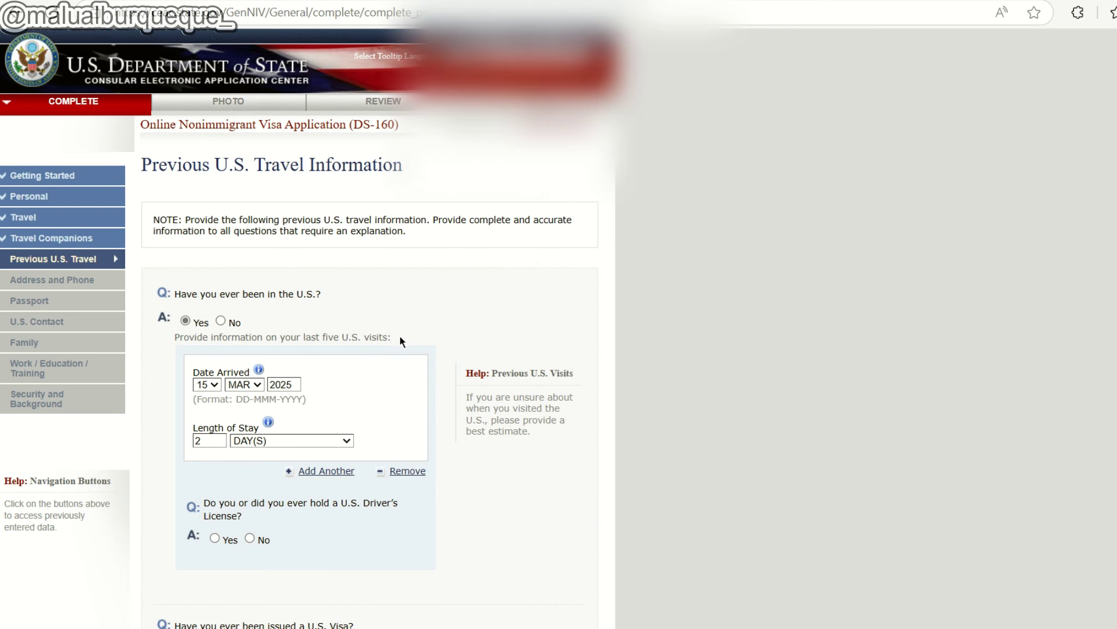
scroll(400, 337, "down", 3)
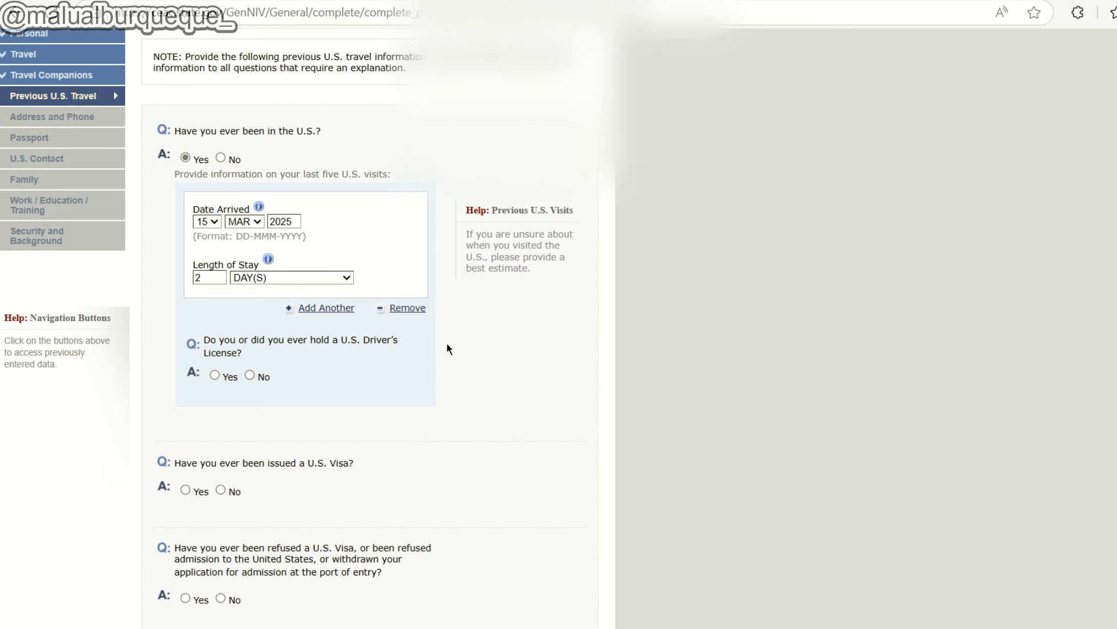
scroll(455, 343, "down", 1)
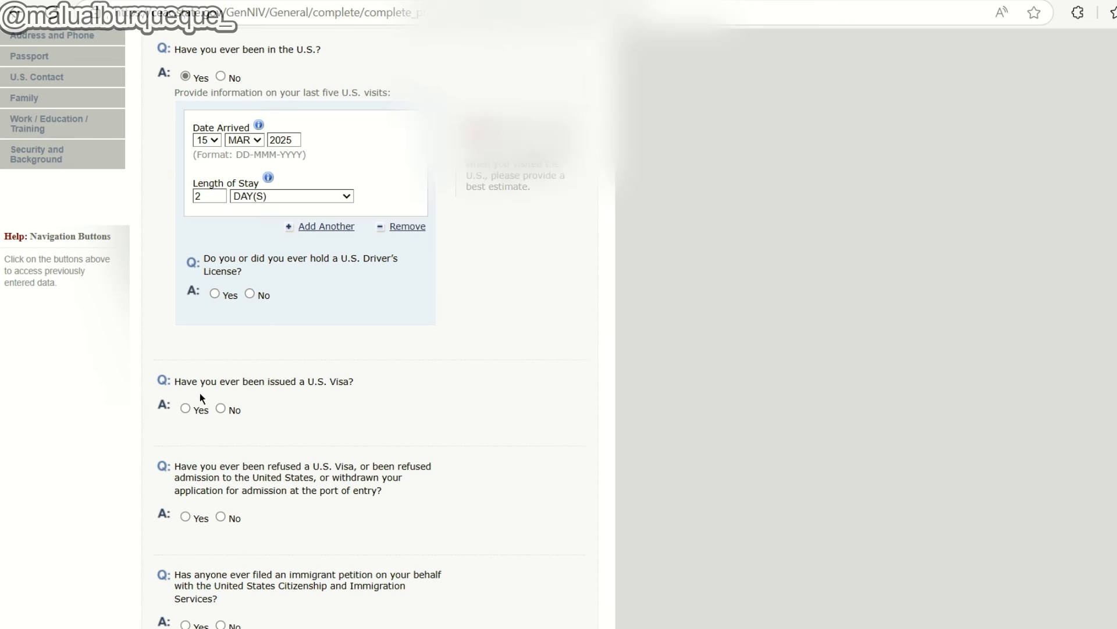
Answer Yes to a previous U.S. visa, issued 16 MAR 2015.
left_click(186, 409)
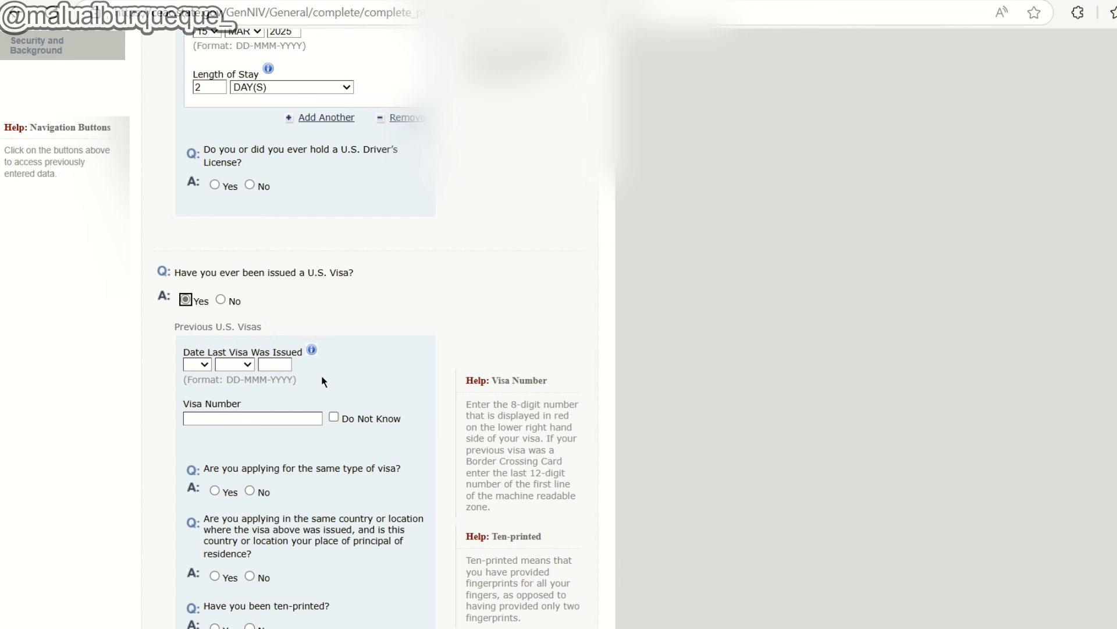
left_click(196, 365)
left_click(197, 292)
left_click(245, 365)
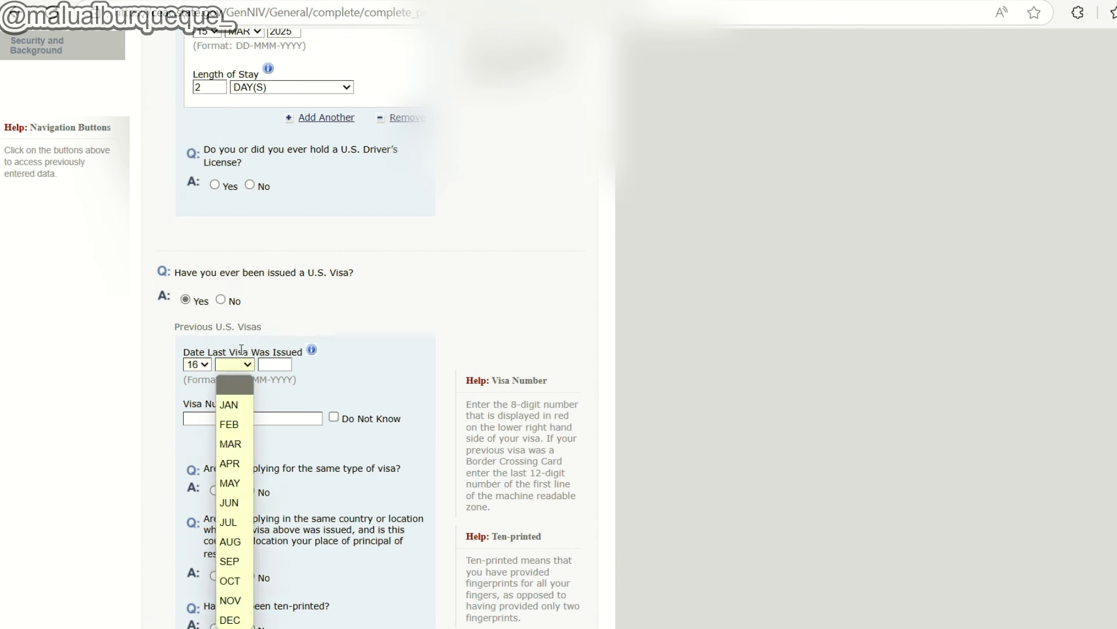
left_click(231, 444)
key("Tab")
type("2015")
left_click_drag(189, 406, 227, 405)
left_click(190, 406)
Answer No to a U.S. driver's license, Yes to same visa type, No to same country.
scroll(190, 353, "up", 3)
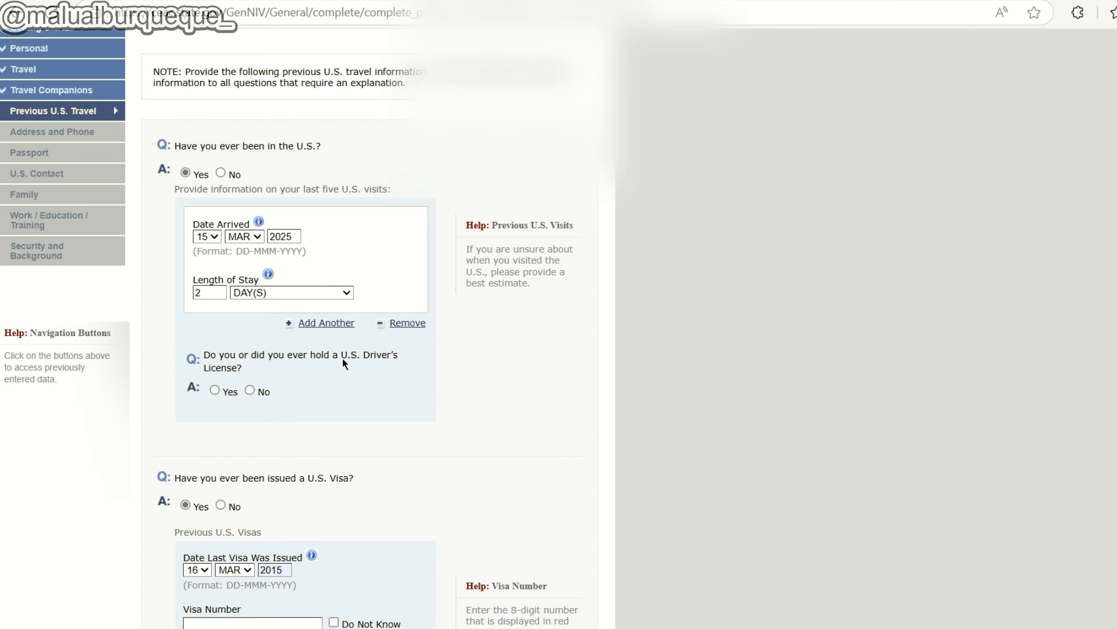
left_click(250, 391)
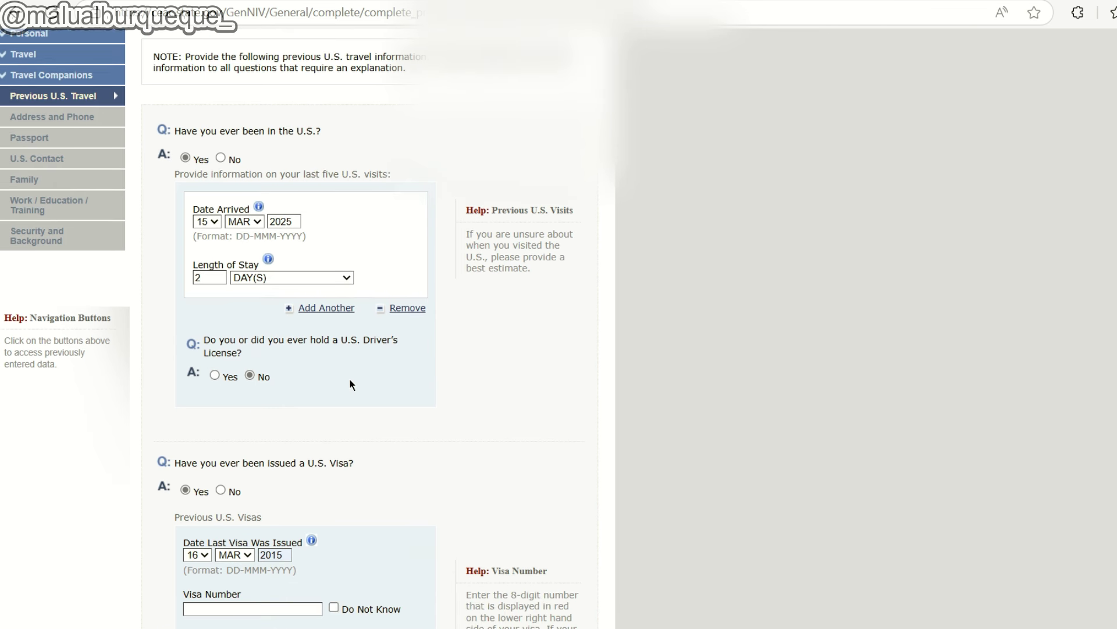
scroll(352, 385, "down", 5)
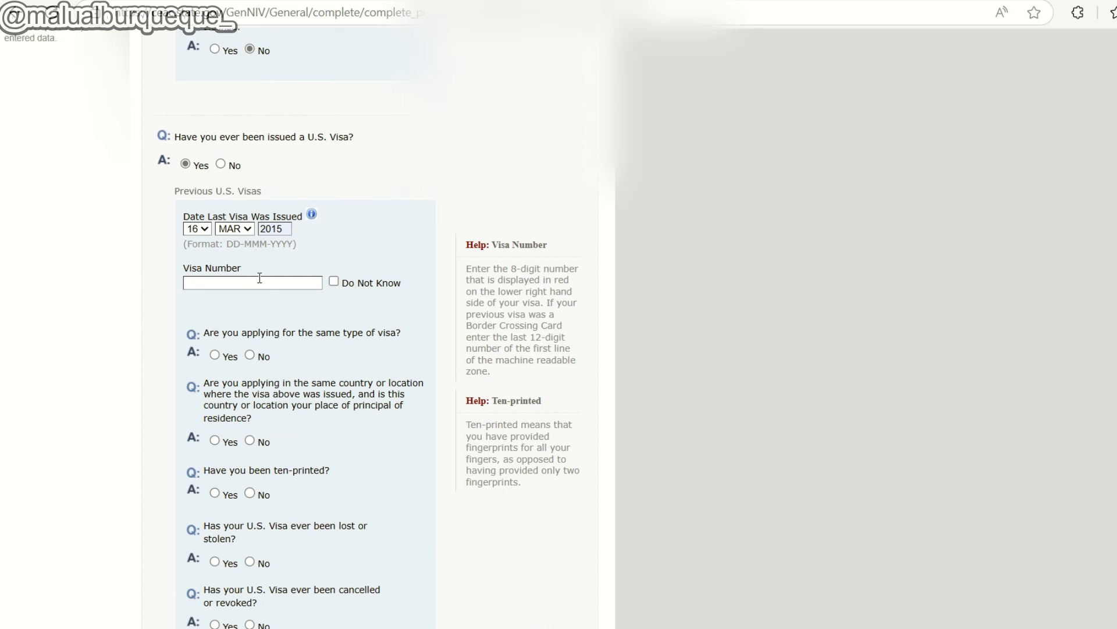
scroll(245, 285, "down", 1)
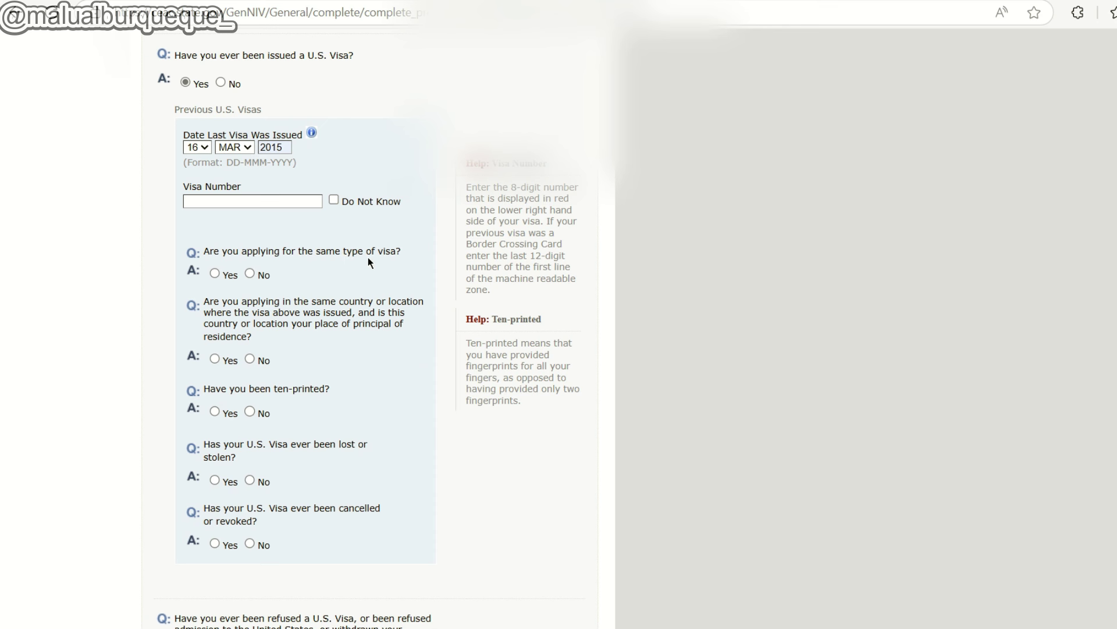
left_click(214, 273)
left_click(250, 358)
Answer Yes to ten-printed, and No to the visa being lost, stolen, cancelled or revoked.
left_click(215, 412)
scroll(250, 384, "down", 1)
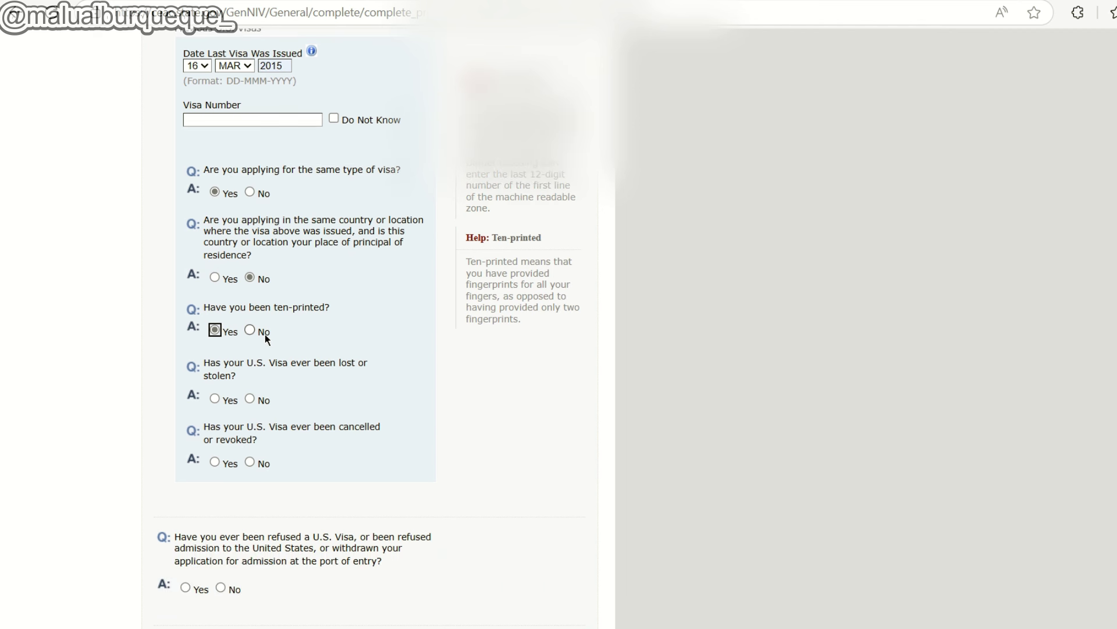
left_click(250, 330)
left_click(250, 399)
scroll(300, 362, "down", 5)
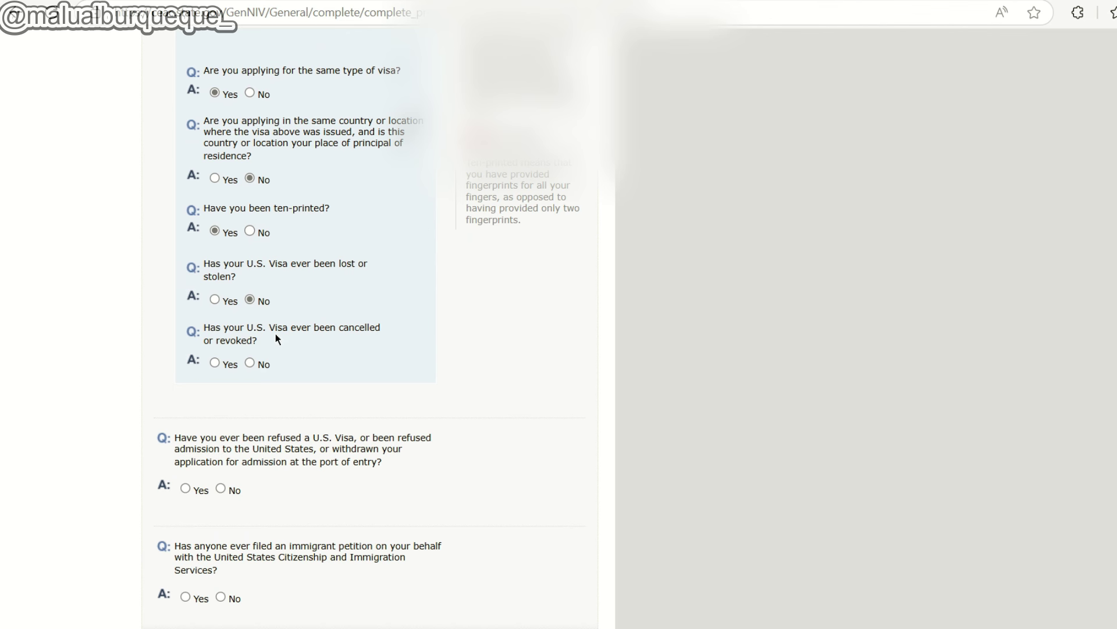
left_click(259, 364)
scroll(353, 380, "down", 5)
left_click(452, 324)
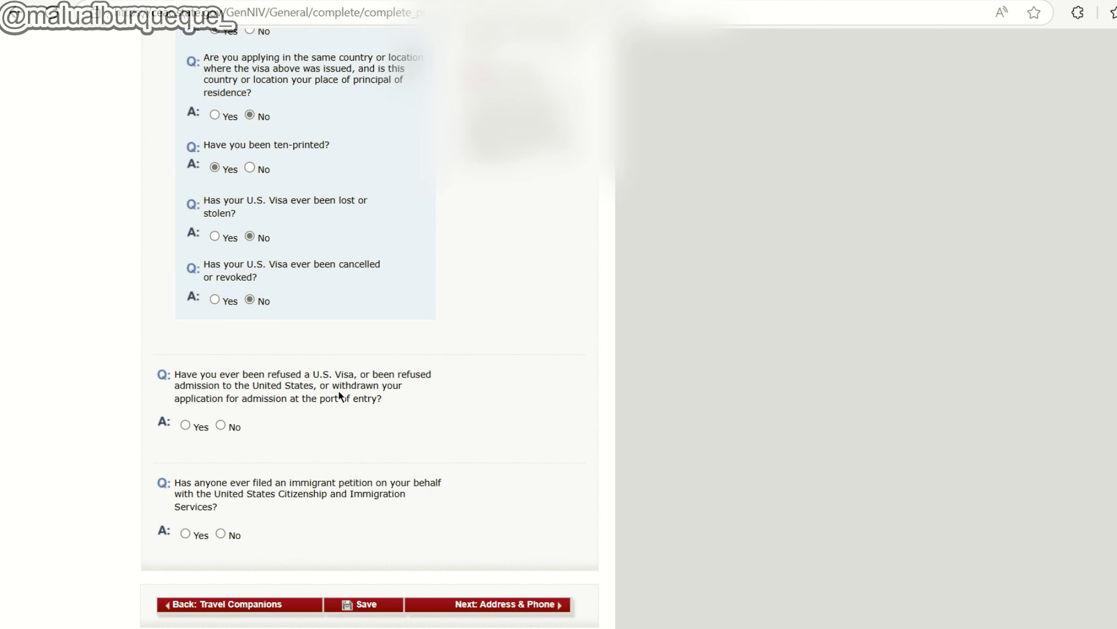
scroll(350, 398, "down", 2)
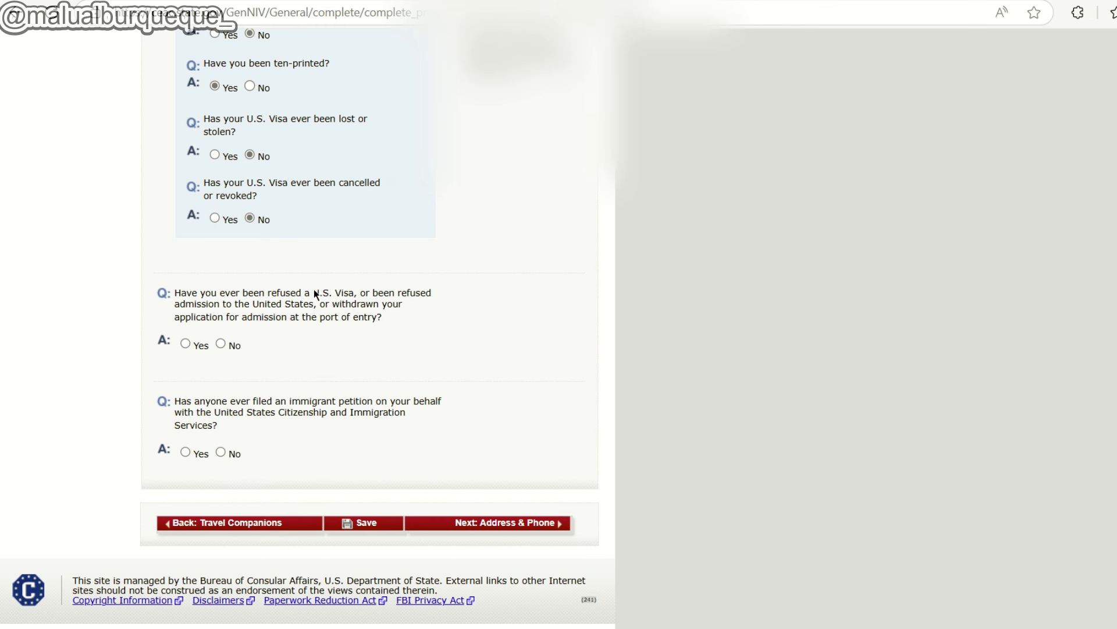
Answer No to a prior U.S. visa refusal and No to an immigrant petition filed for you.
left_click(185, 344)
scroll(256, 364, "down", 2)
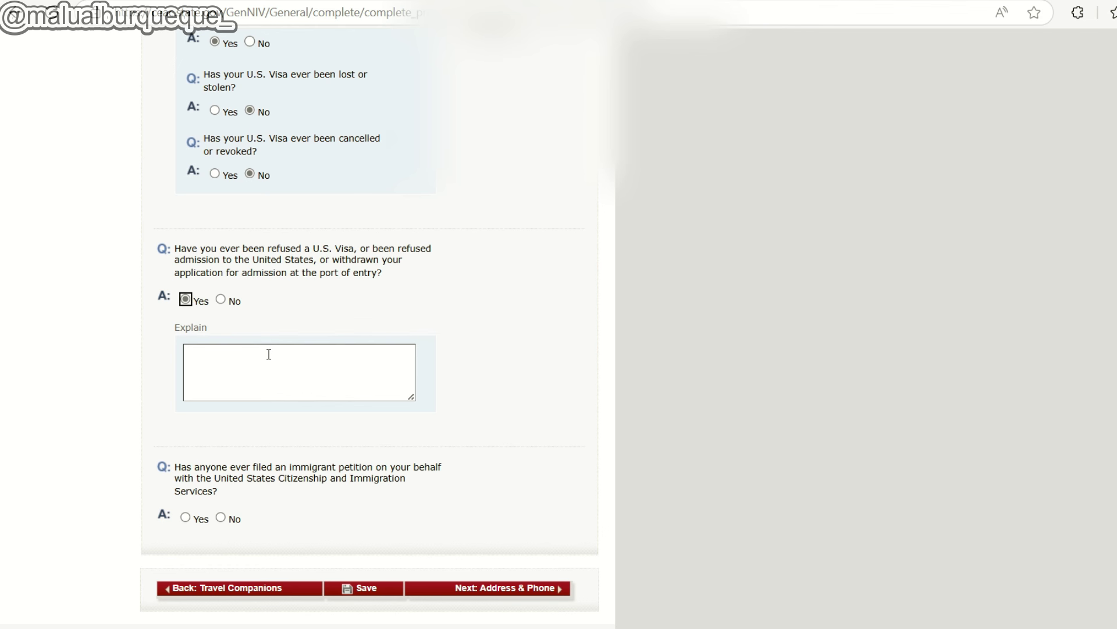
scroll(252, 362, "up", 3)
left_click(232, 468)
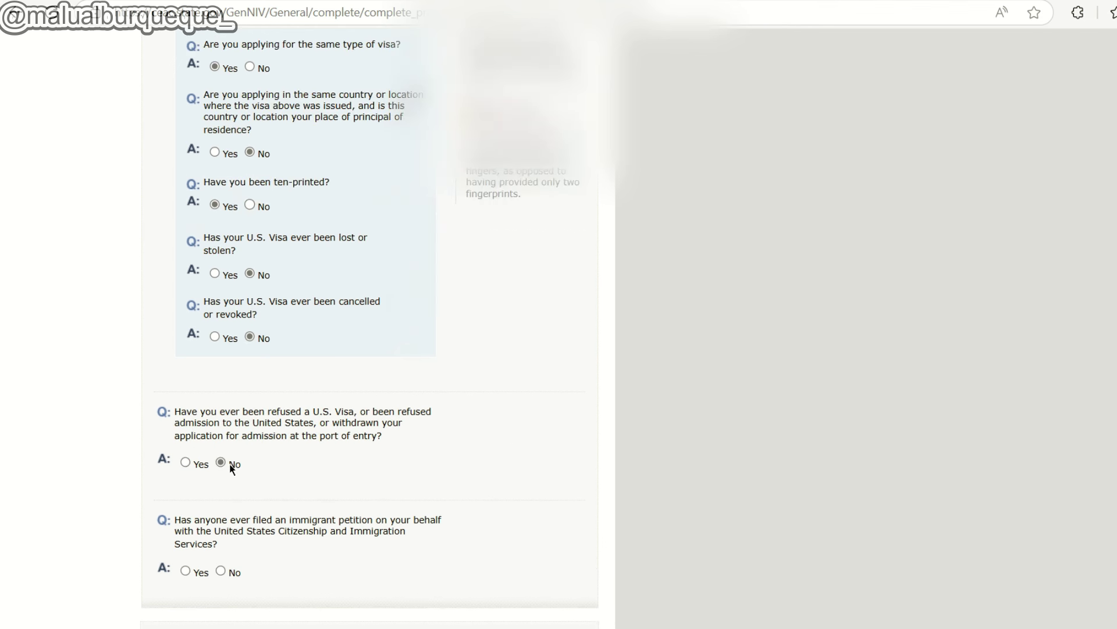
scroll(222, 462, "down", 3)
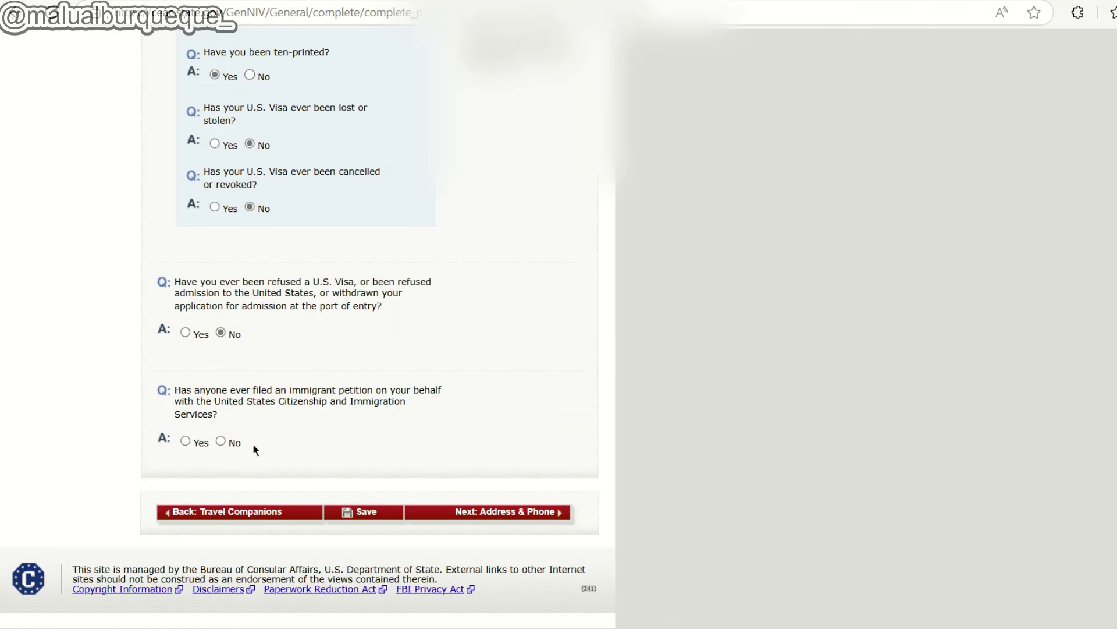
left_click(220, 441)
scroll(421, 372, "up", 3)
scroll(423, 375, "down", 4)
On Address and Phone, mark the mailing address same as home and answer No to other phone numbers.
left_click(515, 512)
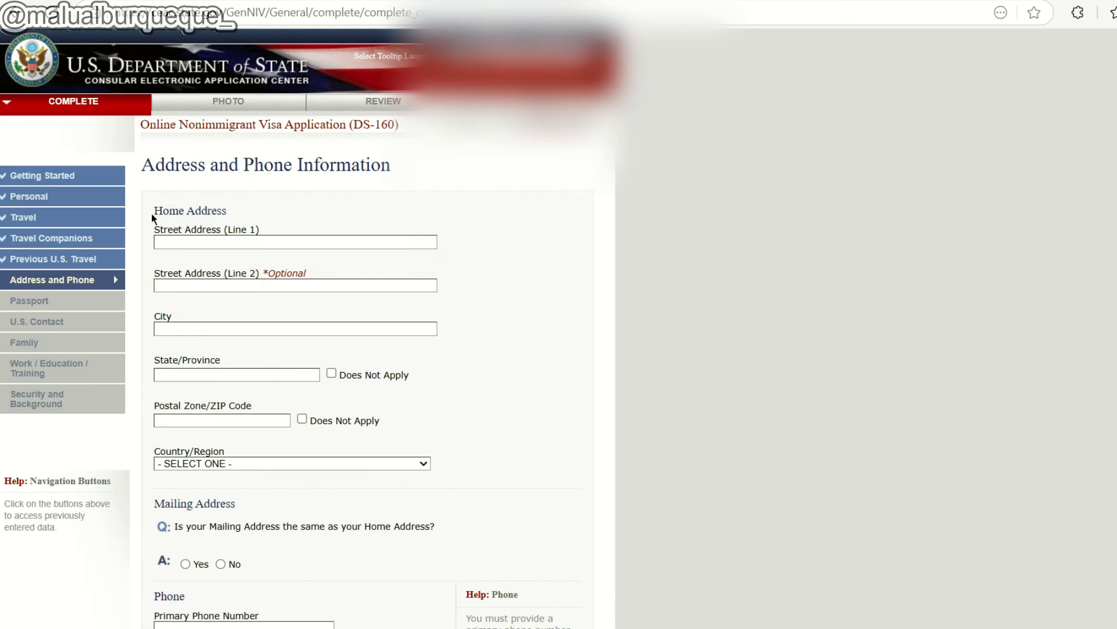
left_click_drag(154, 212, 229, 212)
left_click(238, 219)
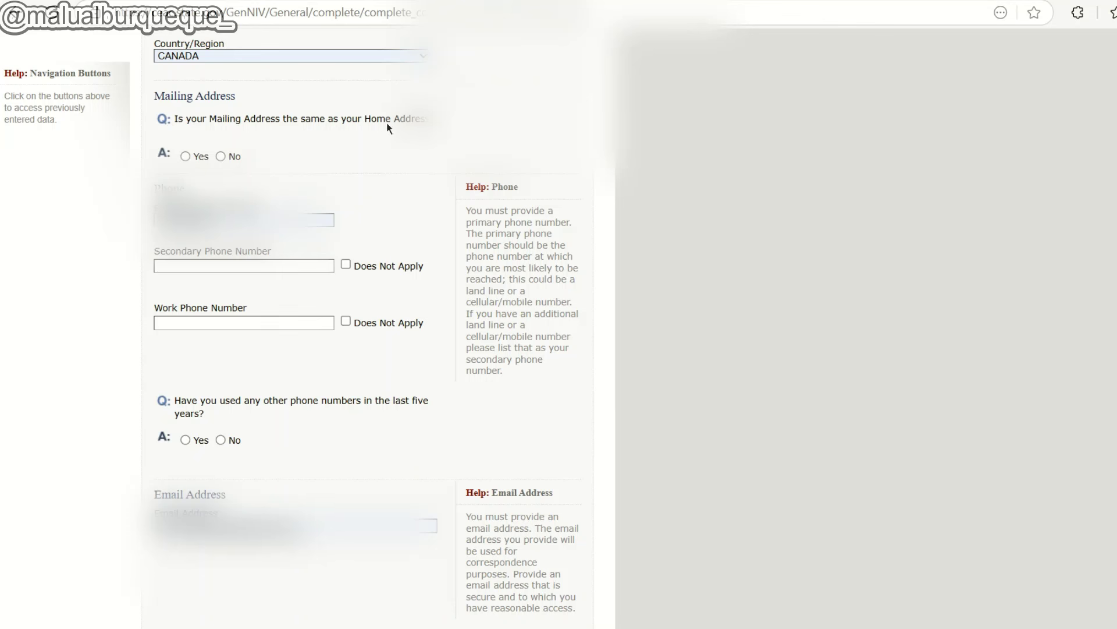
left_click(185, 156)
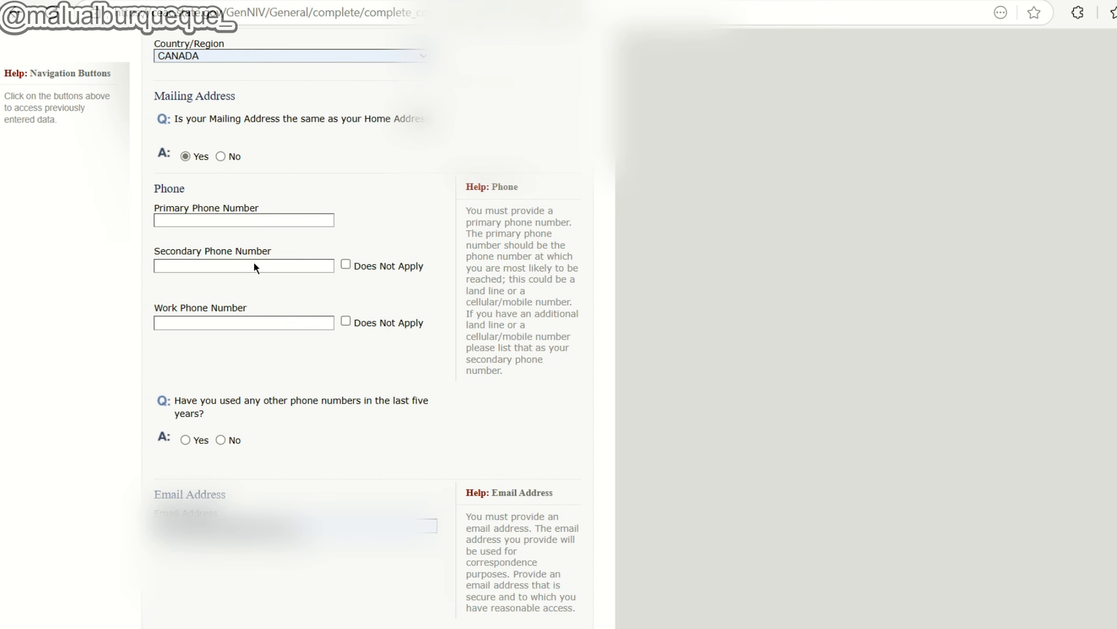
scroll(309, 254, "down", 2)
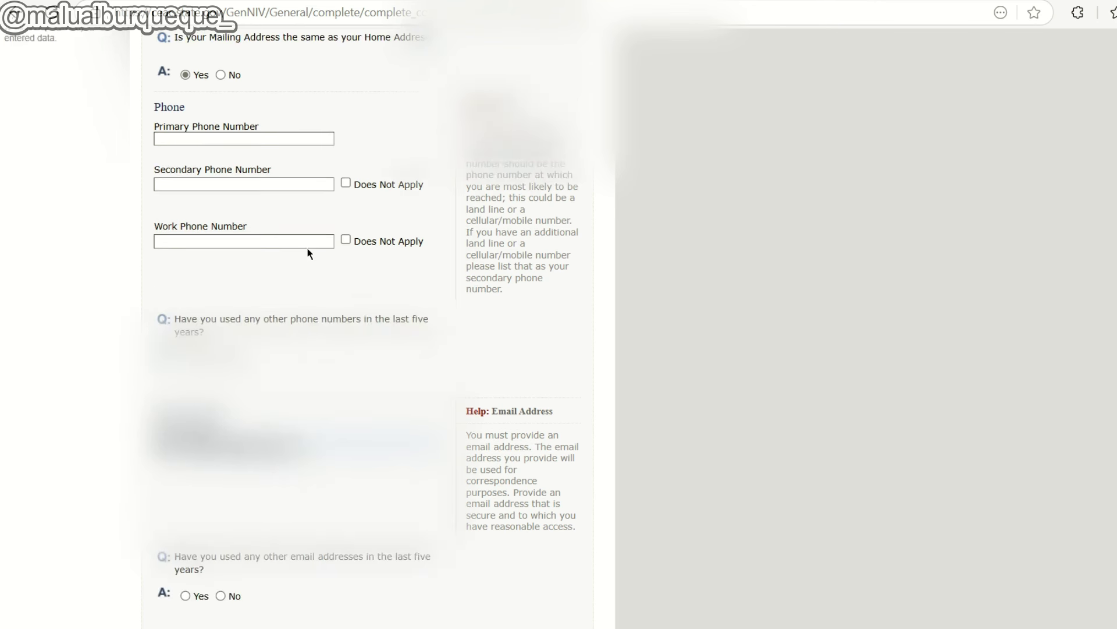
scroll(308, 254, "down", 2)
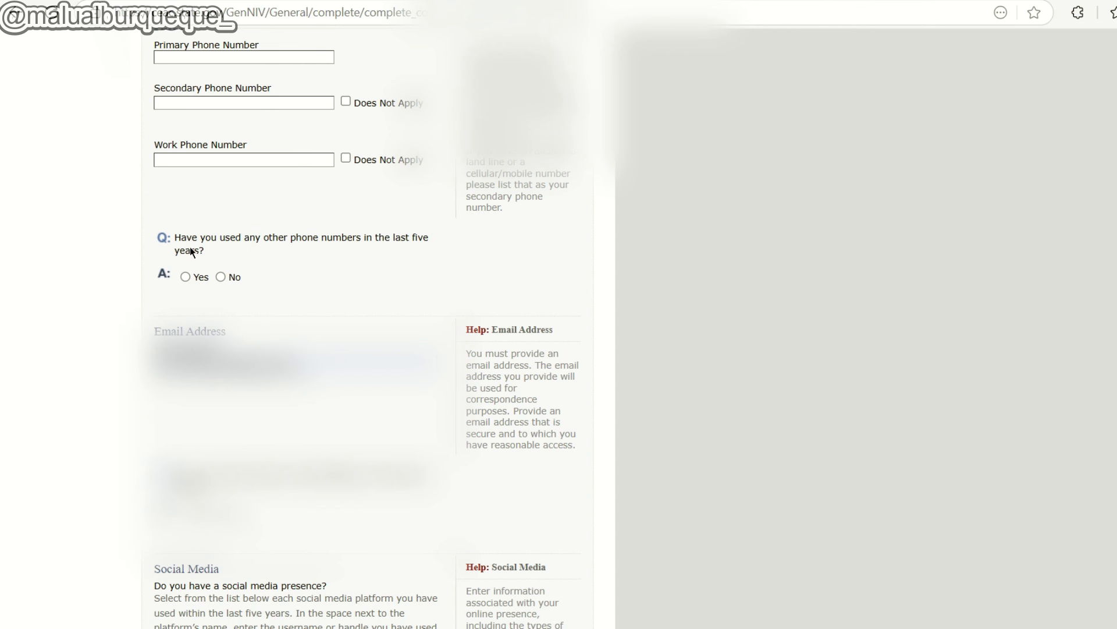
scroll(206, 273, "down", 1)
left_click(219, 217)
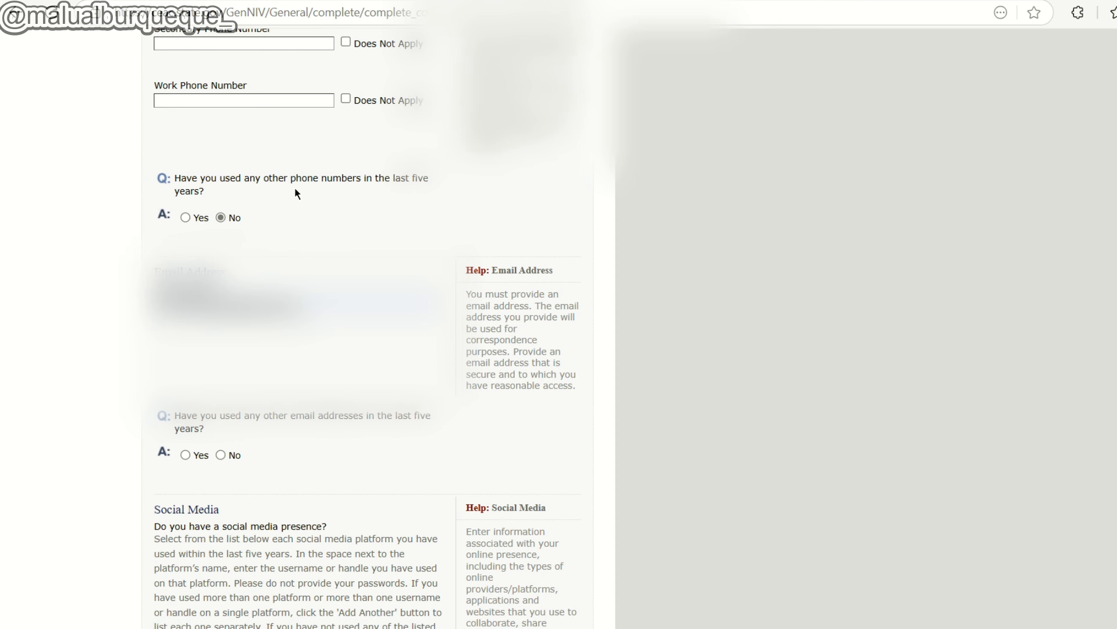
Switch other phone numbers to Yes, add two additional phone entries, then remove the third.
left_click(185, 217)
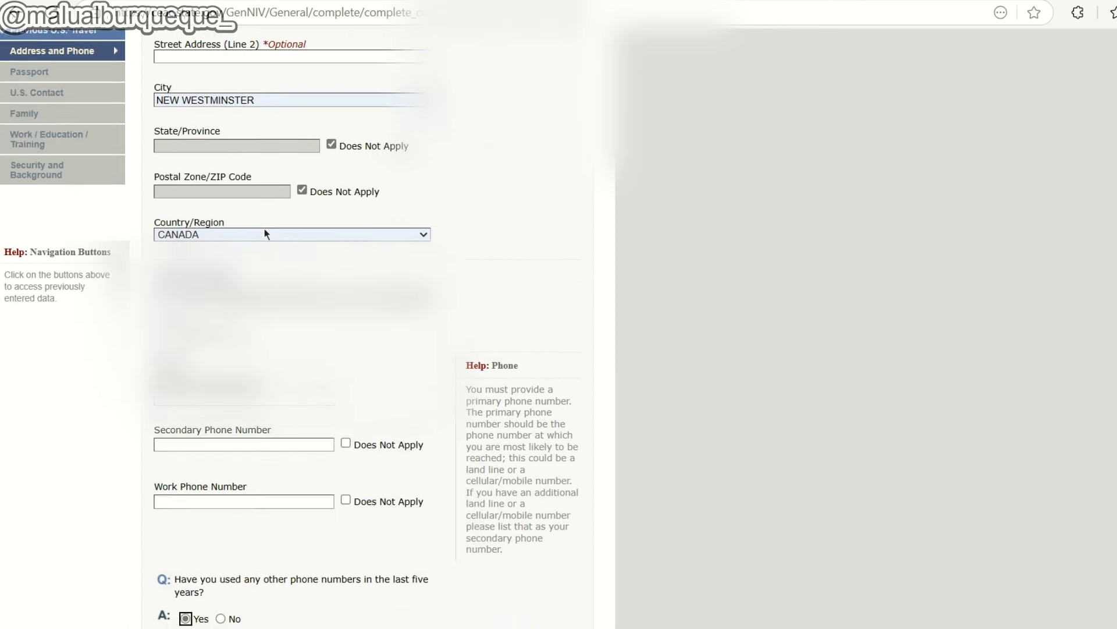
scroll(263, 230, "down", 7)
scroll(263, 230, "up", 3)
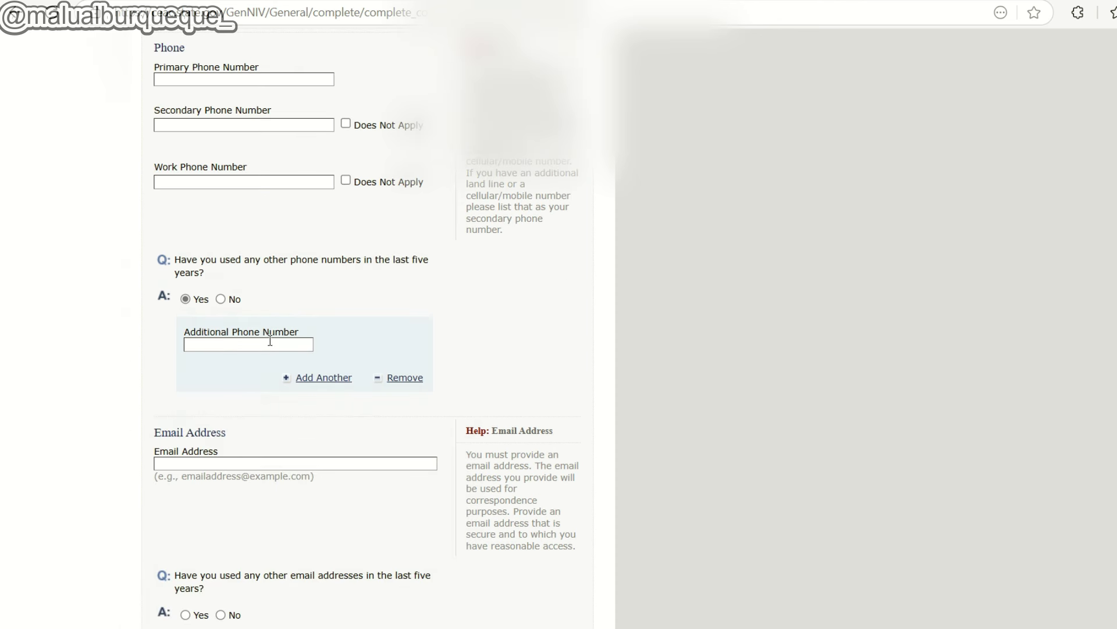
left_click(320, 378)
scroll(276, 416, "down", 4)
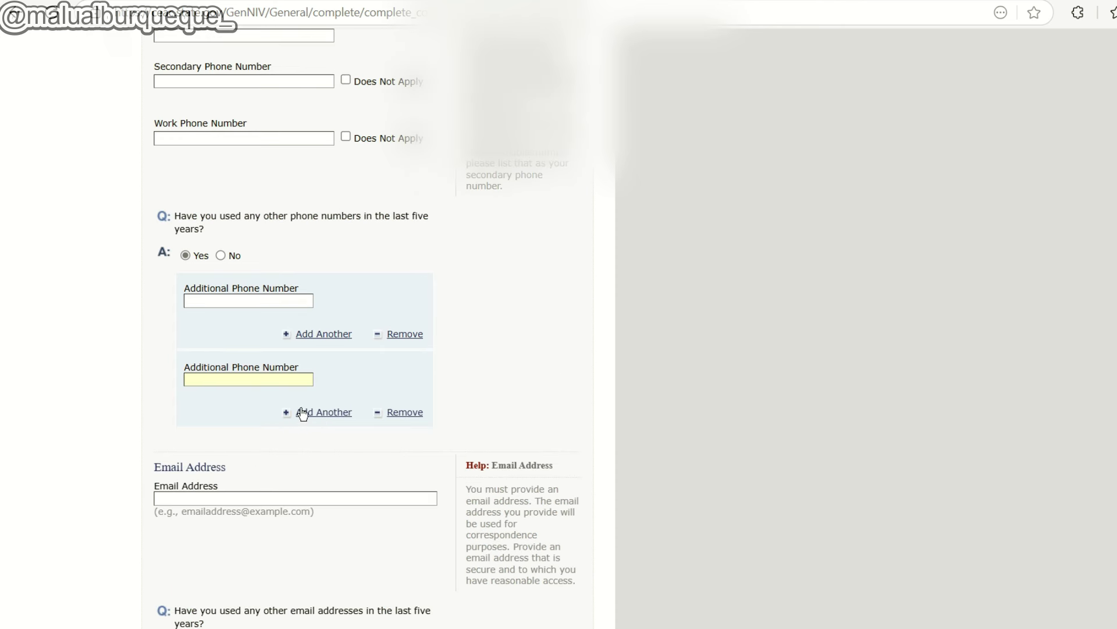
left_click(324, 414)
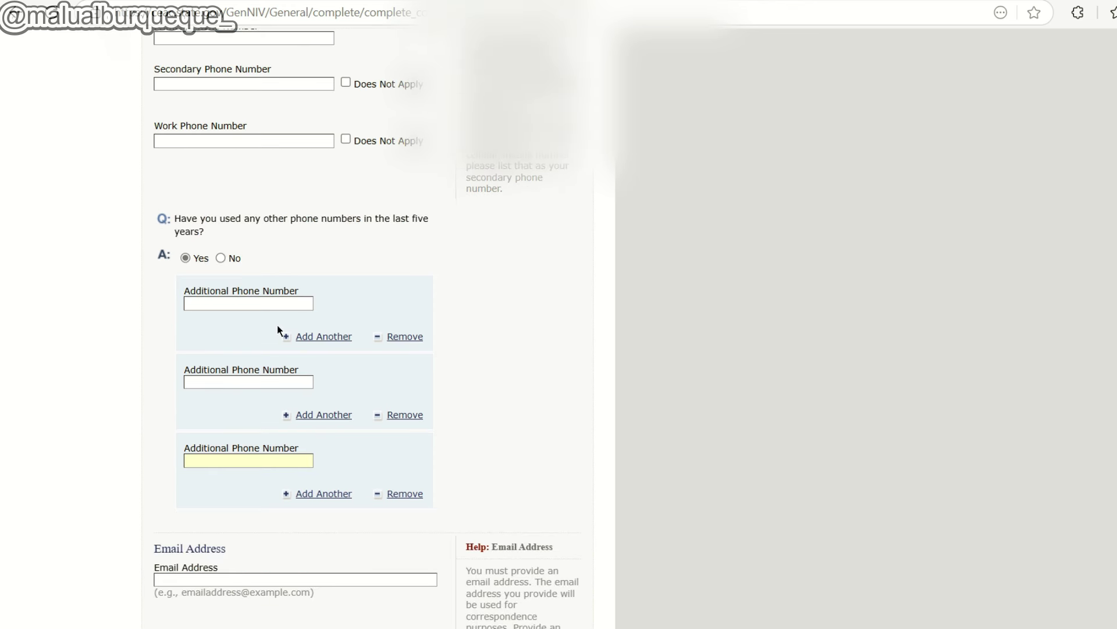
scroll(361, 407, "down", 1)
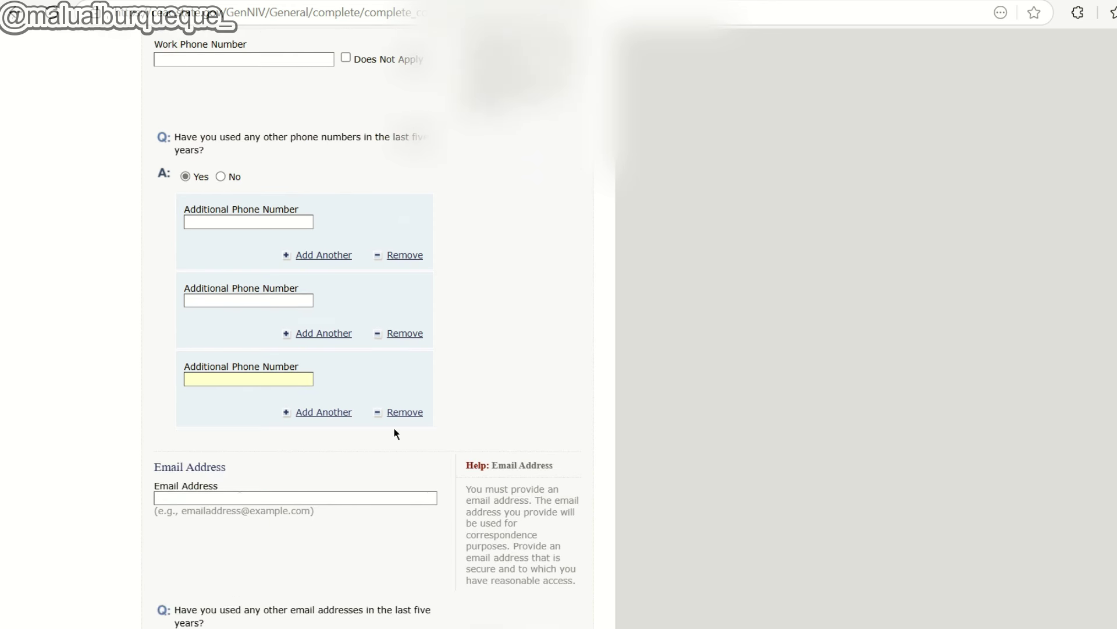
left_click(411, 417)
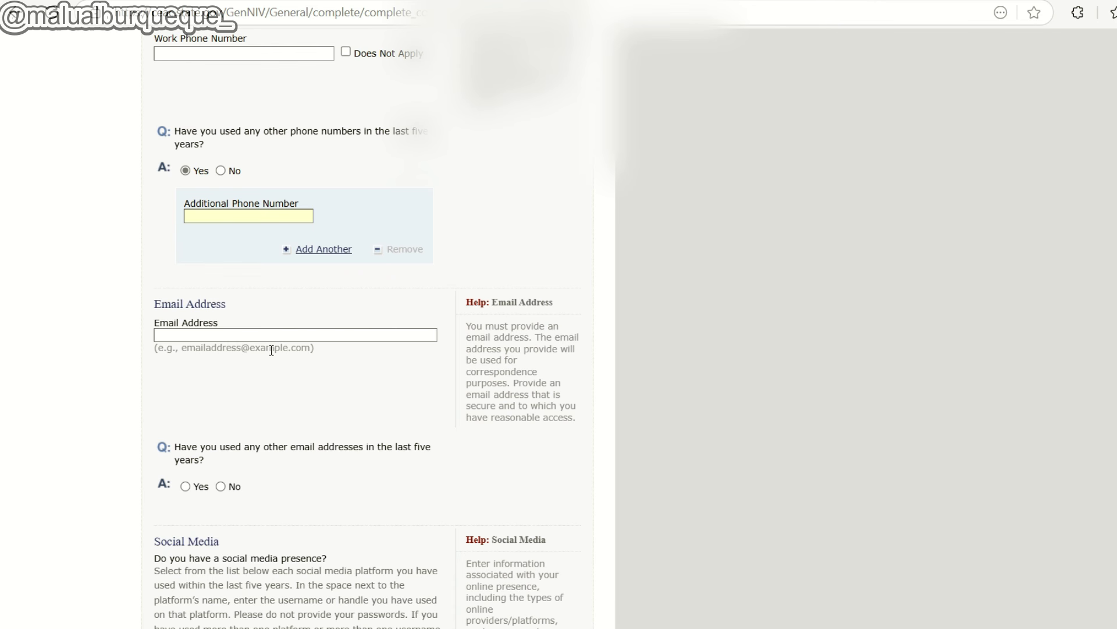
Answer No to having used other email addresses in the last five years.
scroll(272, 350, "down", 1)
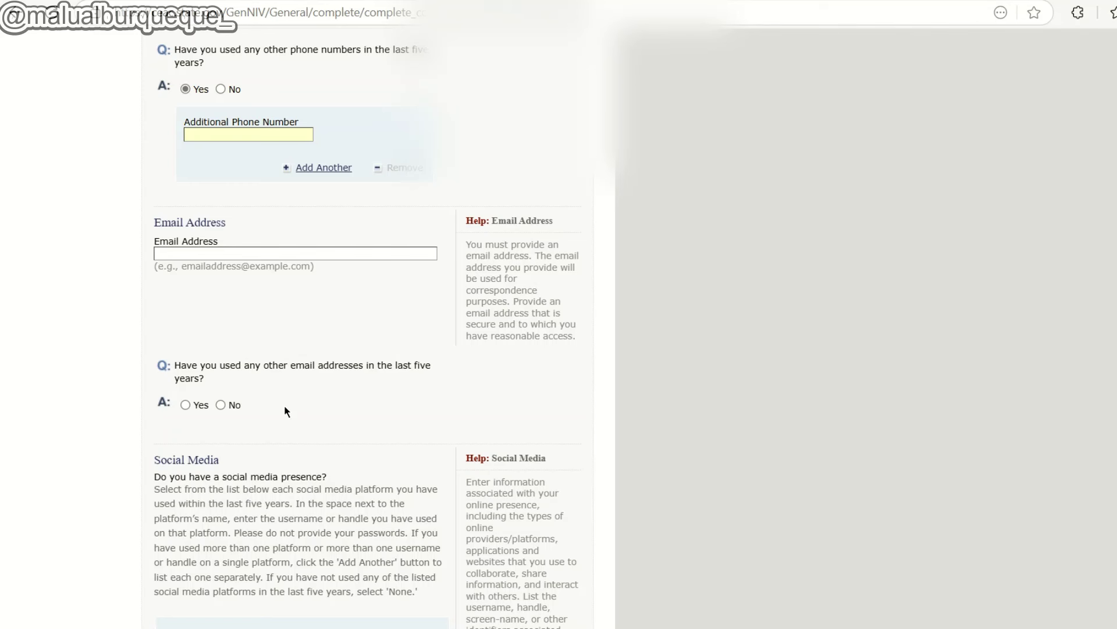
left_click(221, 405)
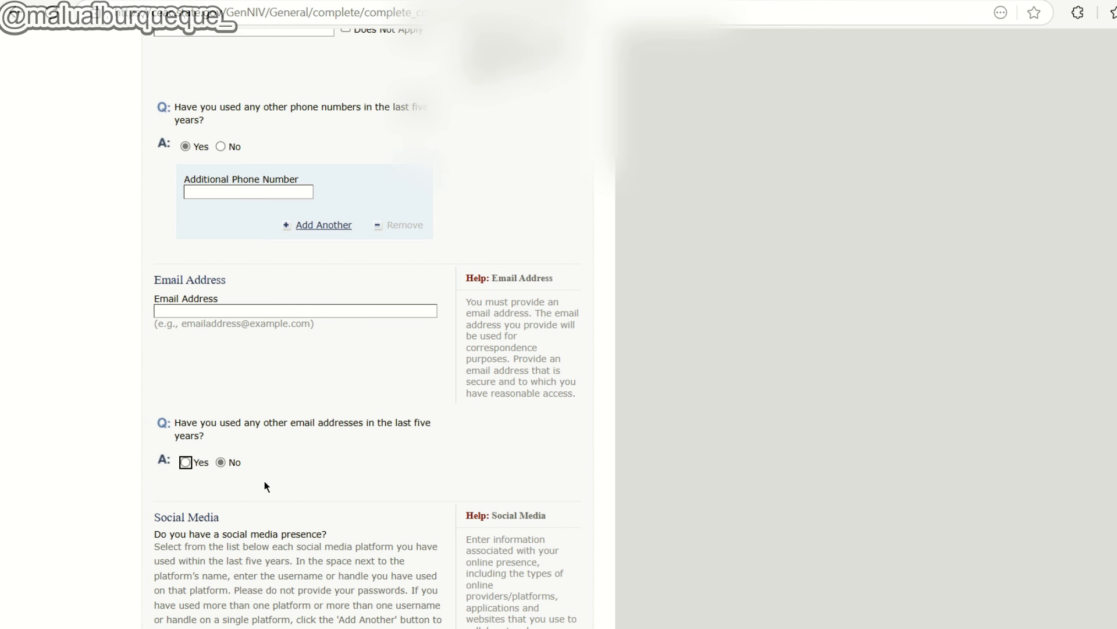
scroll(327, 445, "down", 3)
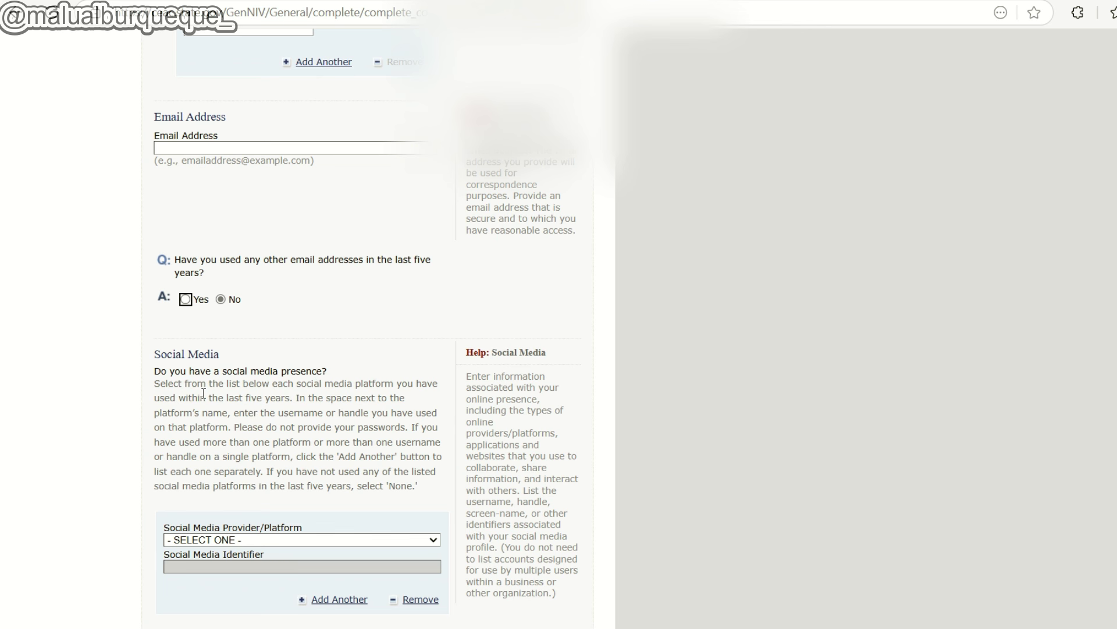
Select FACEBOOK as the social media provider/platform.
scroll(247, 430, "down", 2)
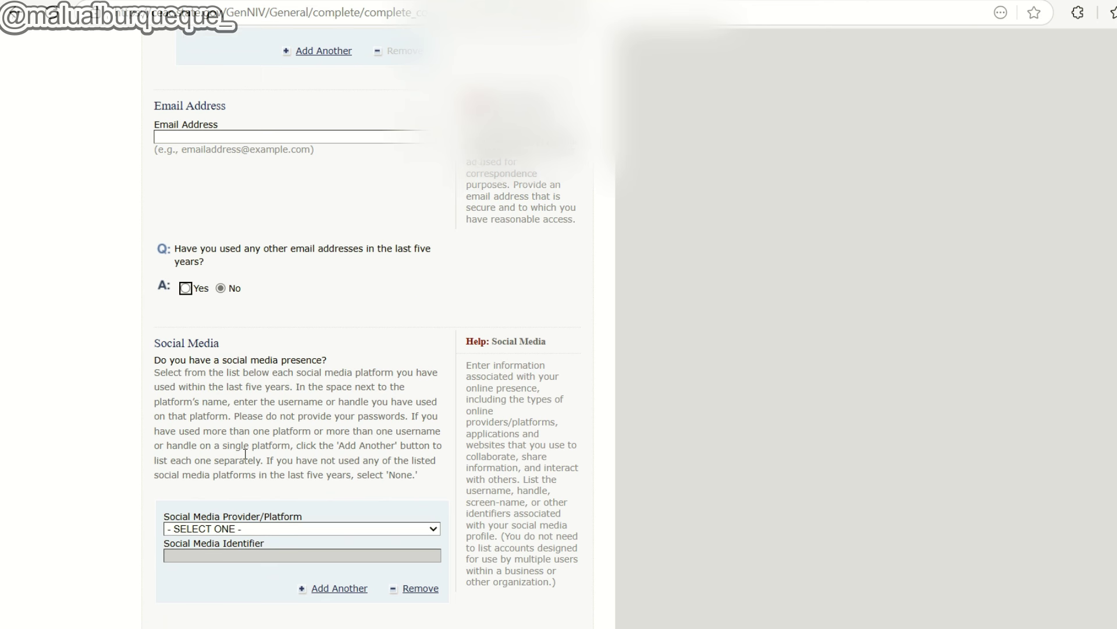
left_click(254, 460)
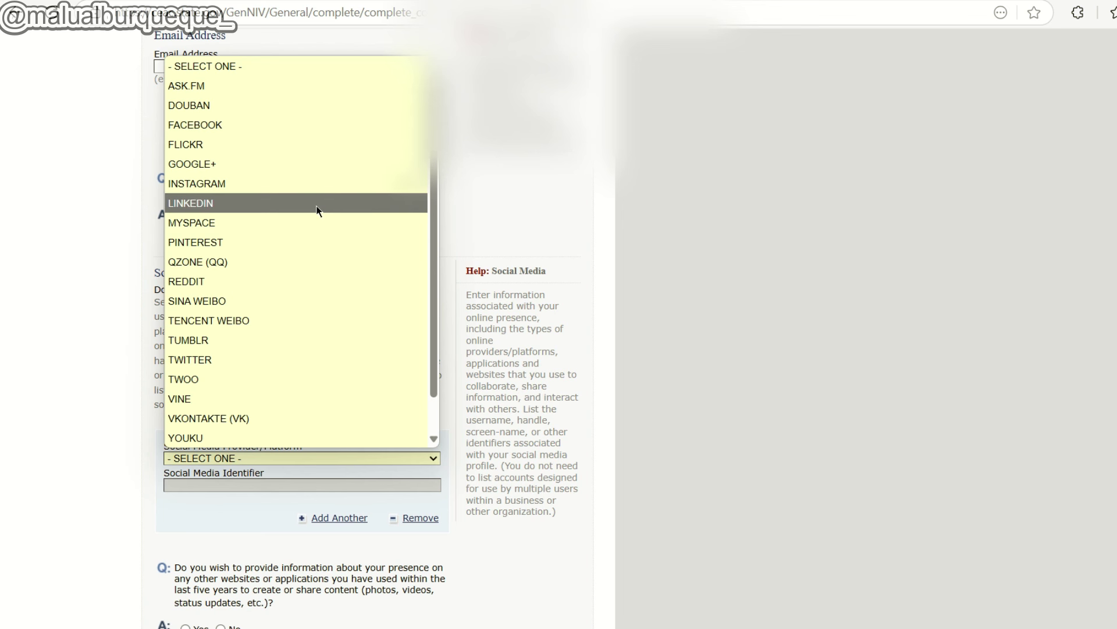
scroll(294, 379, "down", 1)
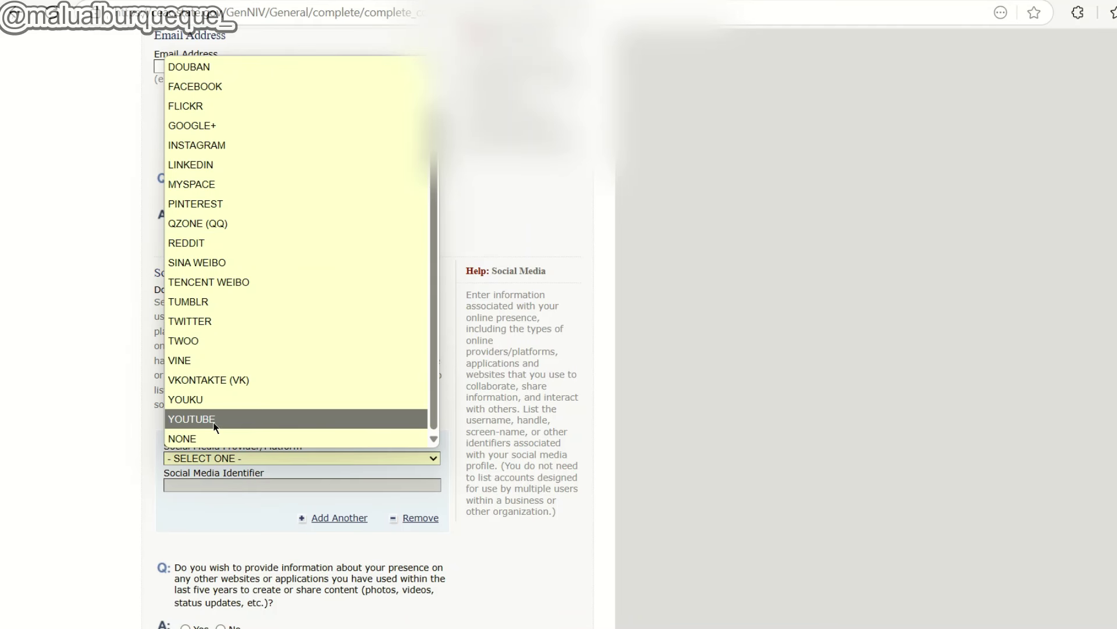
scroll(223, 421, "down", 3)
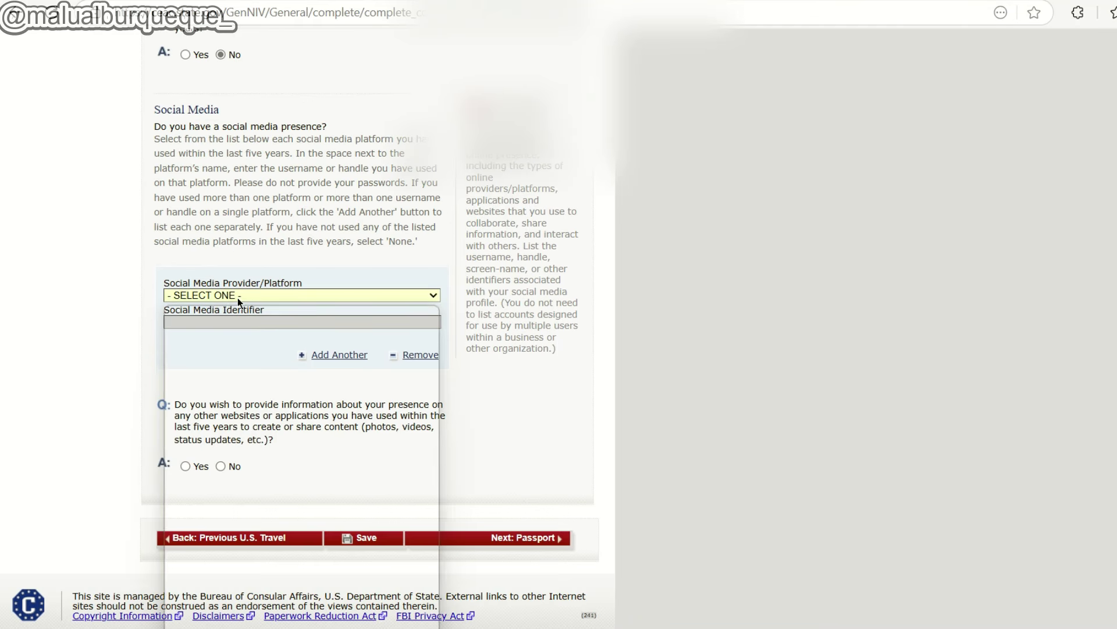
left_click(237, 298)
left_click(212, 372)
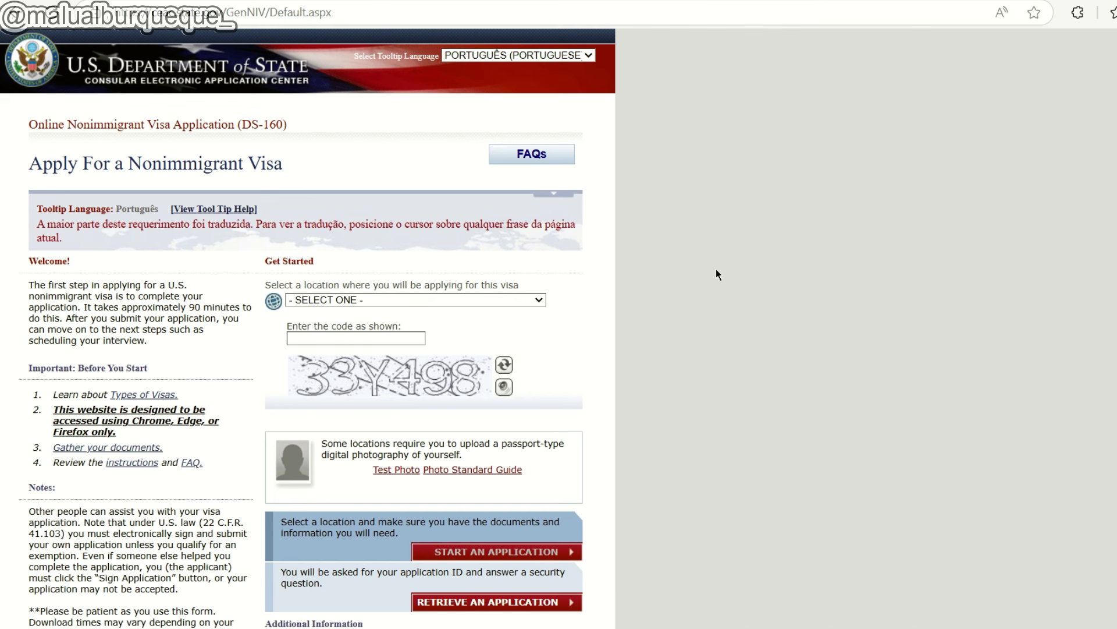
Set the application location to CANADA, VANCOUVER.
left_click(466, 299)
scroll(444, 407, "down", 8)
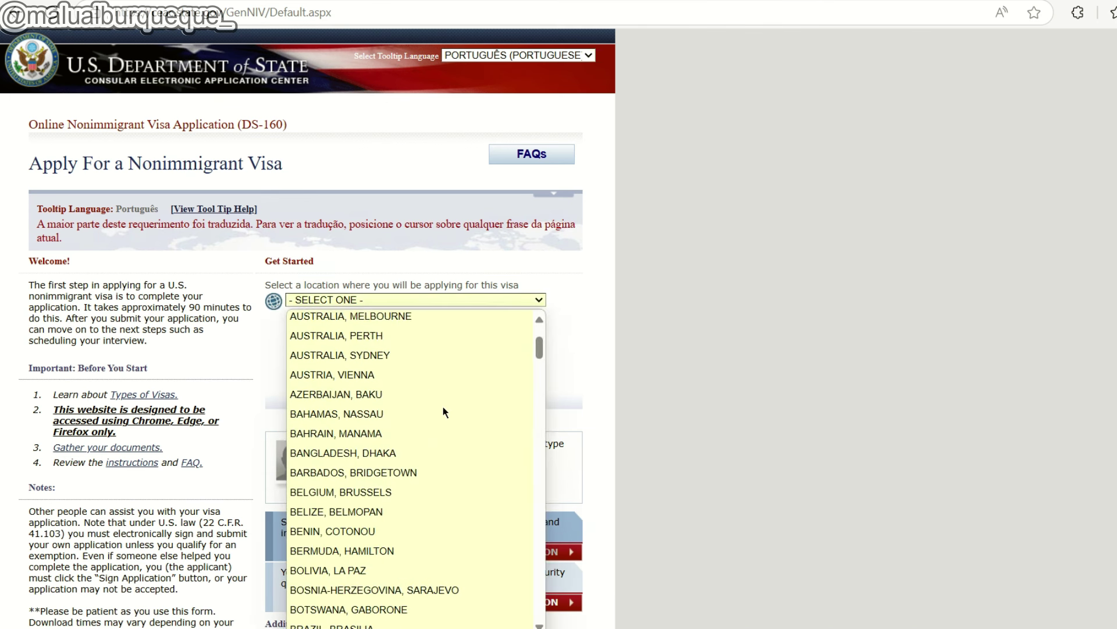
scroll(439, 402, "down", 1)
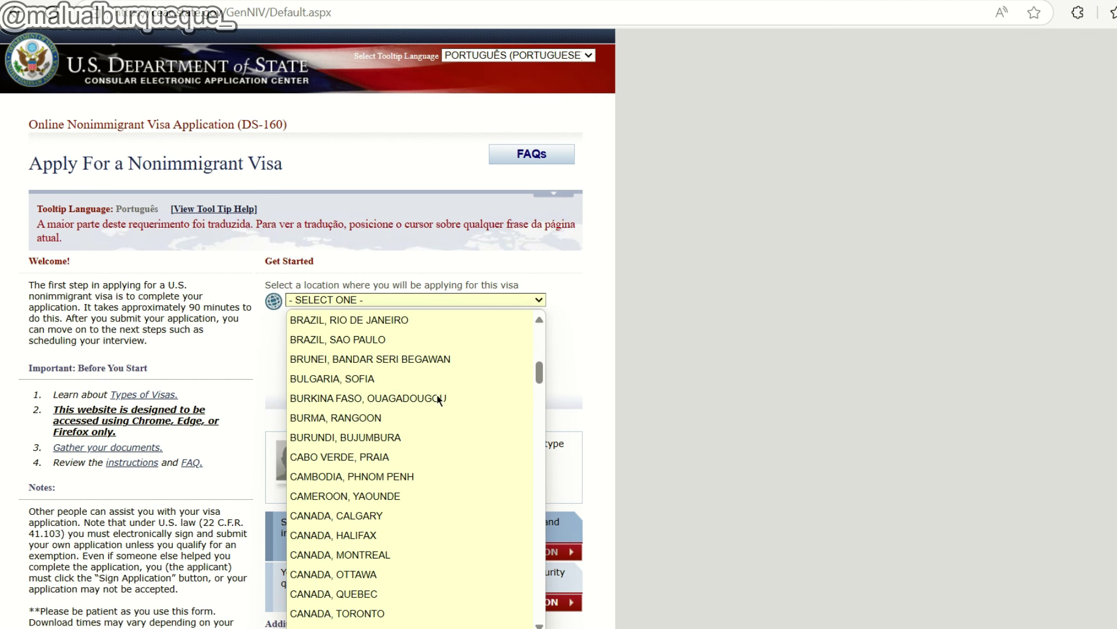
key("c")
scroll(441, 435, "down", 3)
left_click(388, 472)
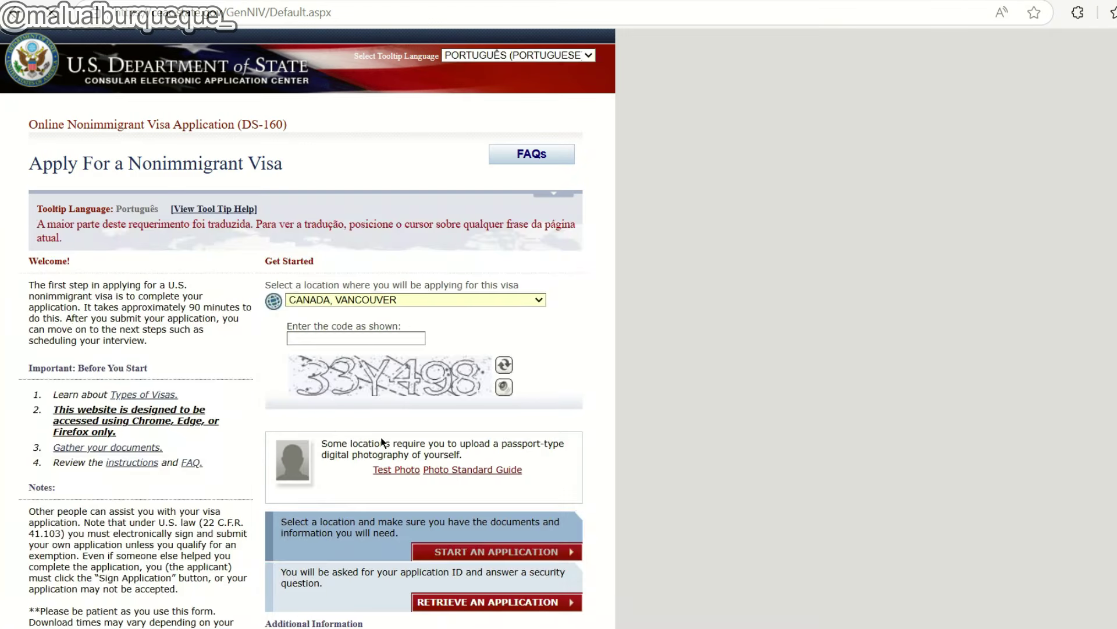
Enter the displayed security code and go to Retrieve an Application.
left_click(363, 324)
type("KSNEDP")
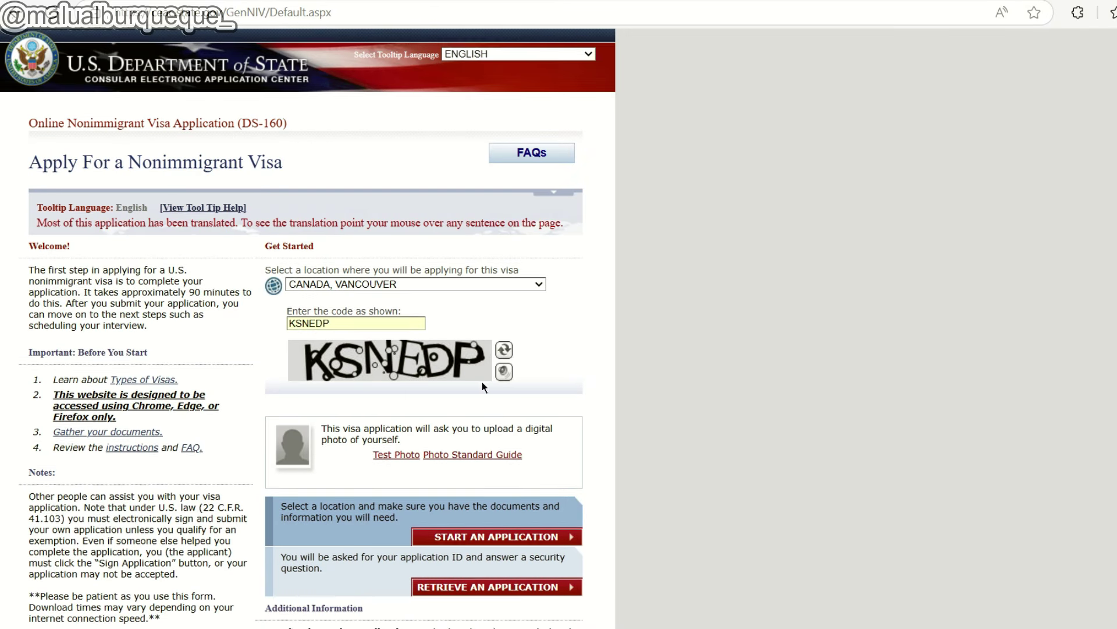
scroll(482, 386, "down", 1)
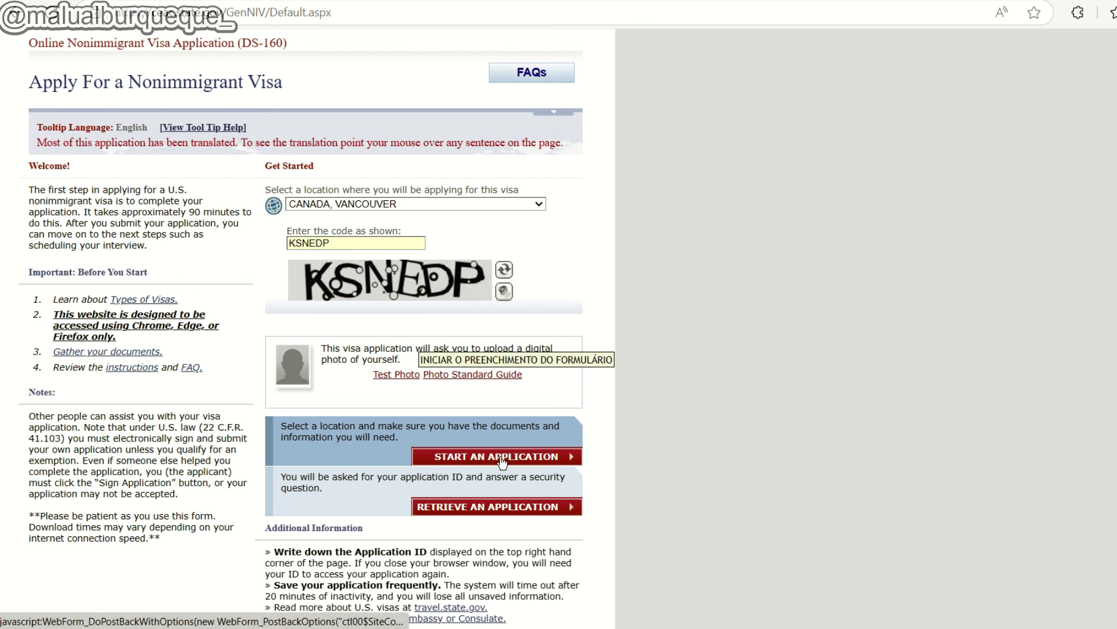
left_click(486, 509)
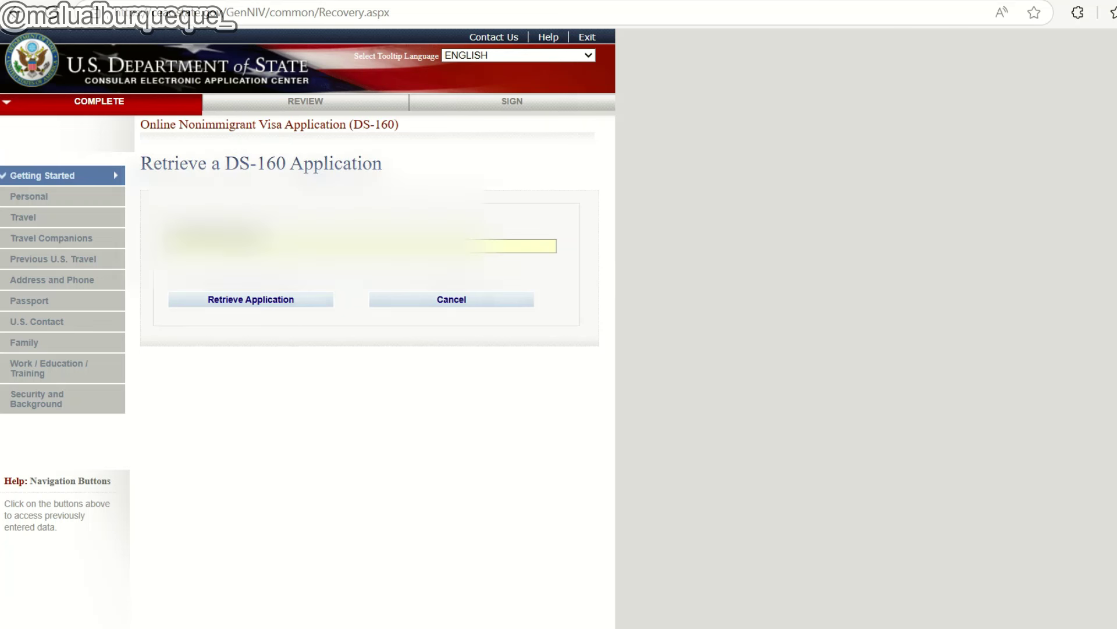
Retrieve the saved DS-160 using the entered Application ID.
left_click(252, 309)
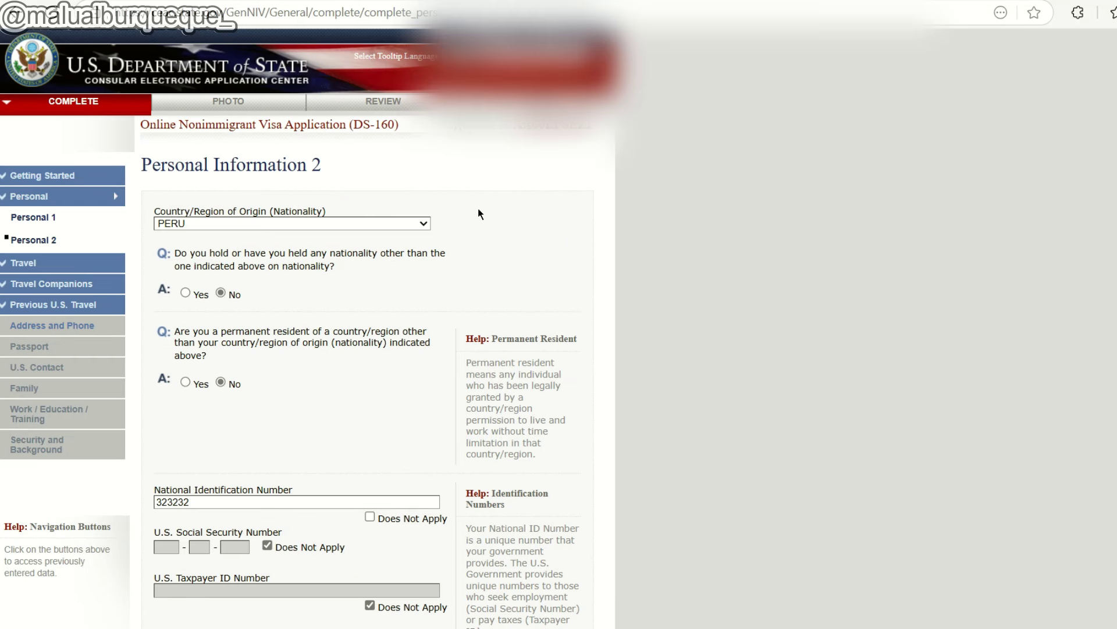
Set the first social media platform to INSTAGRAM and add a second entry set to FACEBOOK.
scroll(478, 208, "down", 4)
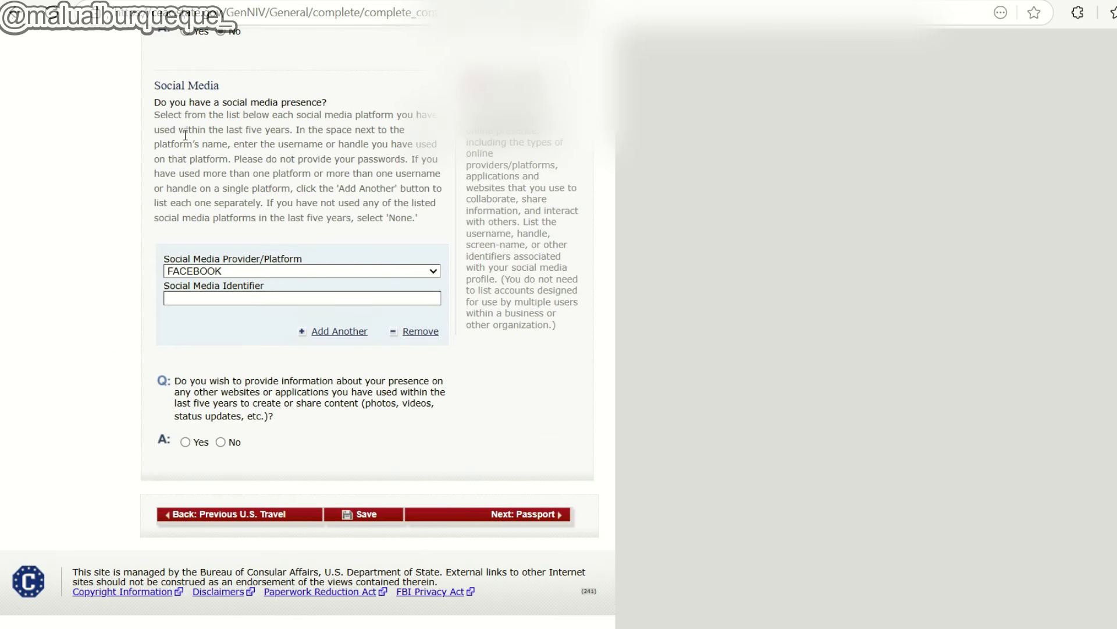
left_click(253, 271)
left_click(221, 349)
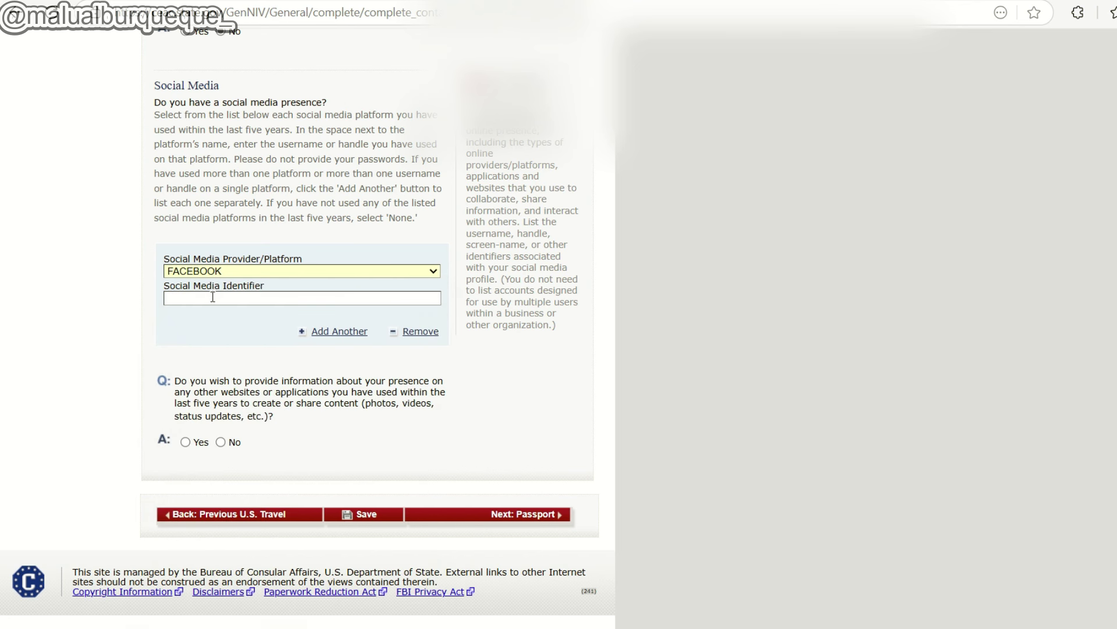
left_click(233, 271)
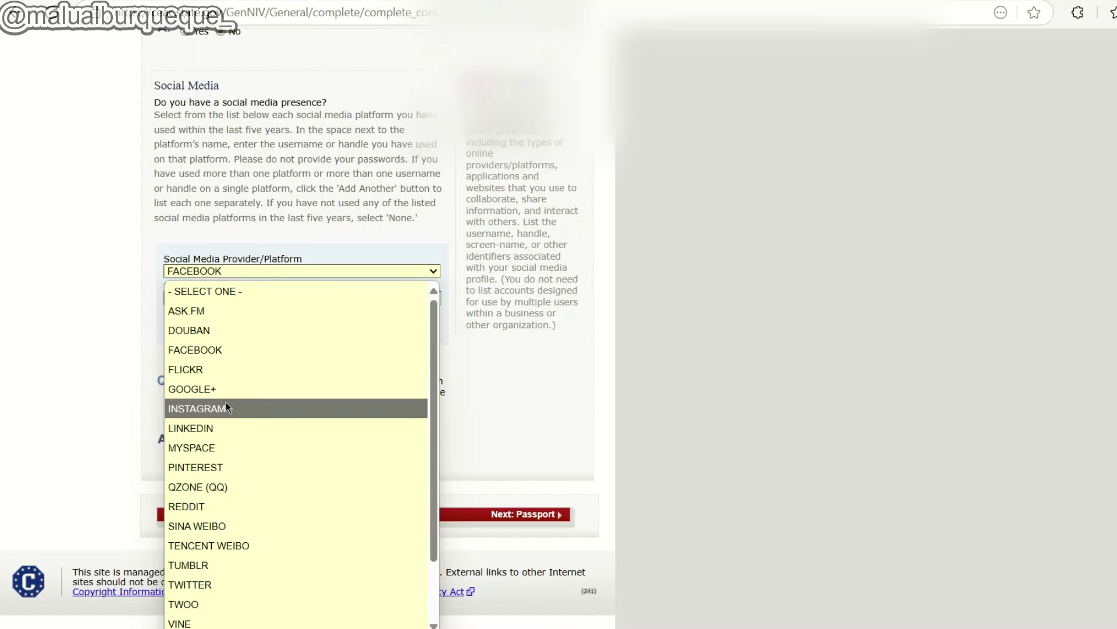
left_click(226, 408)
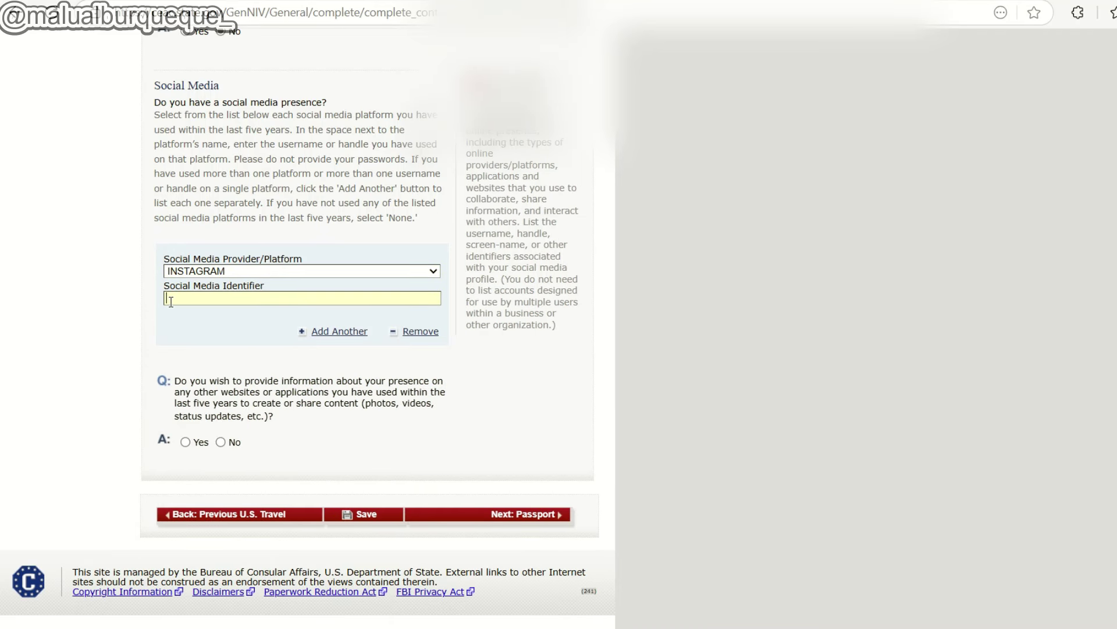
left_click(267, 271)
left_click(250, 350)
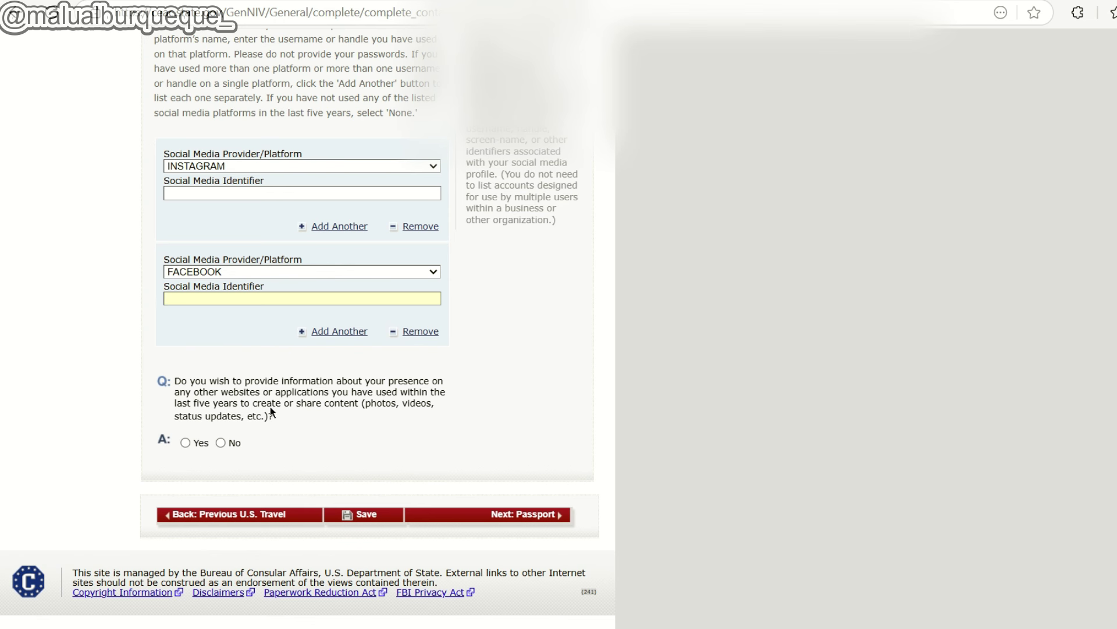
Answer No to having a presence on other websites or applications.
left_click(184, 442)
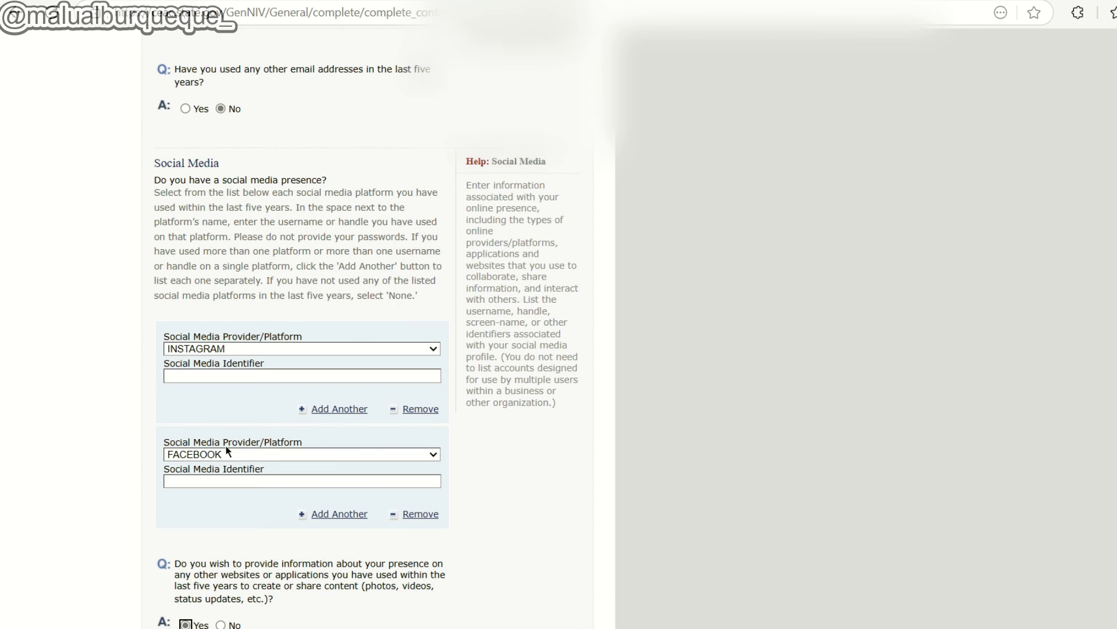
left_click(220, 381)
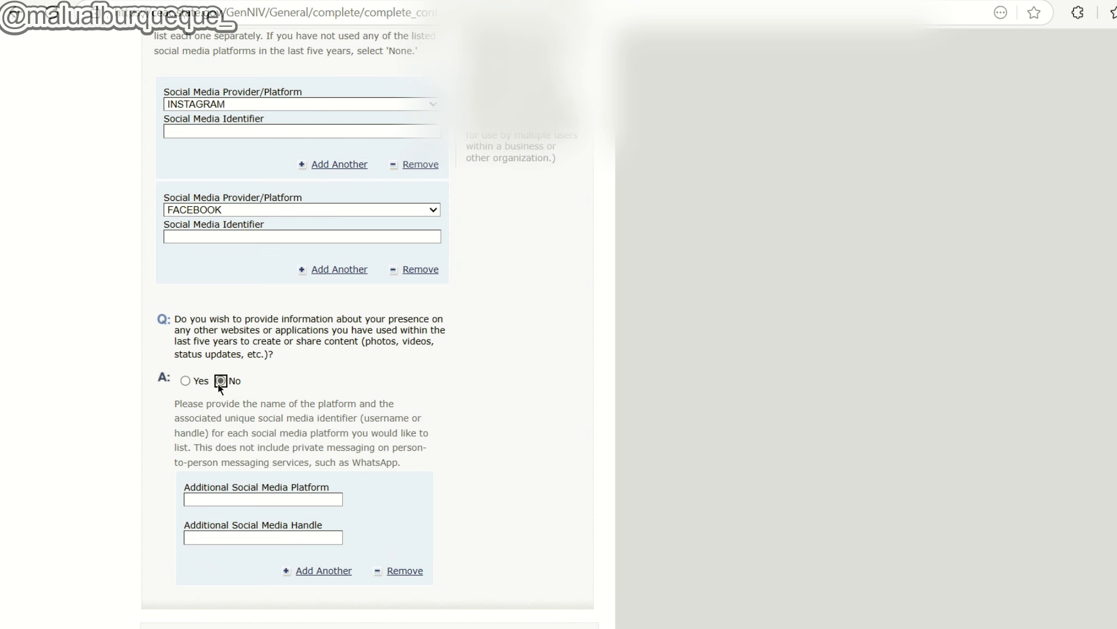
left_click(185, 460)
scroll(195, 447, "down", 5)
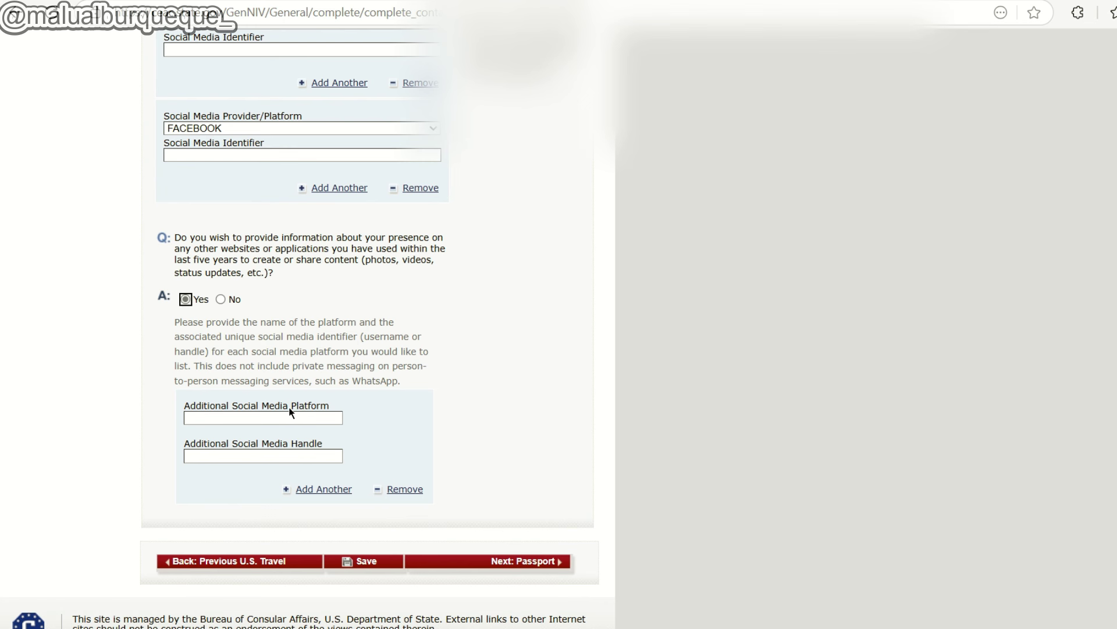
left_click(221, 299)
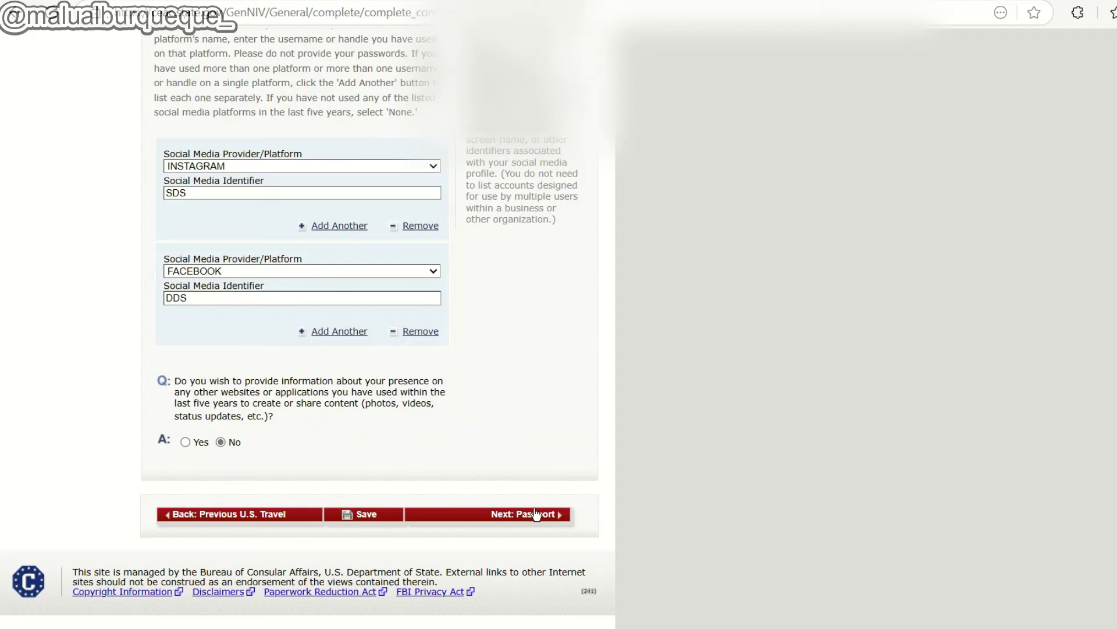
On the Passport page, set the document type to REGULAR and mark the passport book number not applicable.
left_click(535, 514)
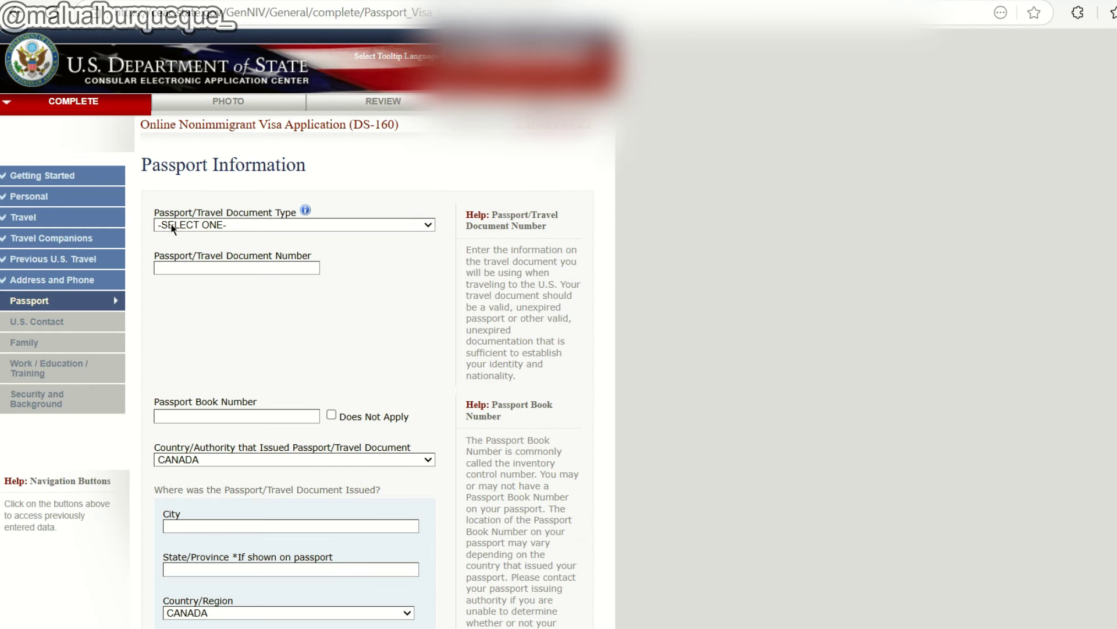
left_click(175, 226)
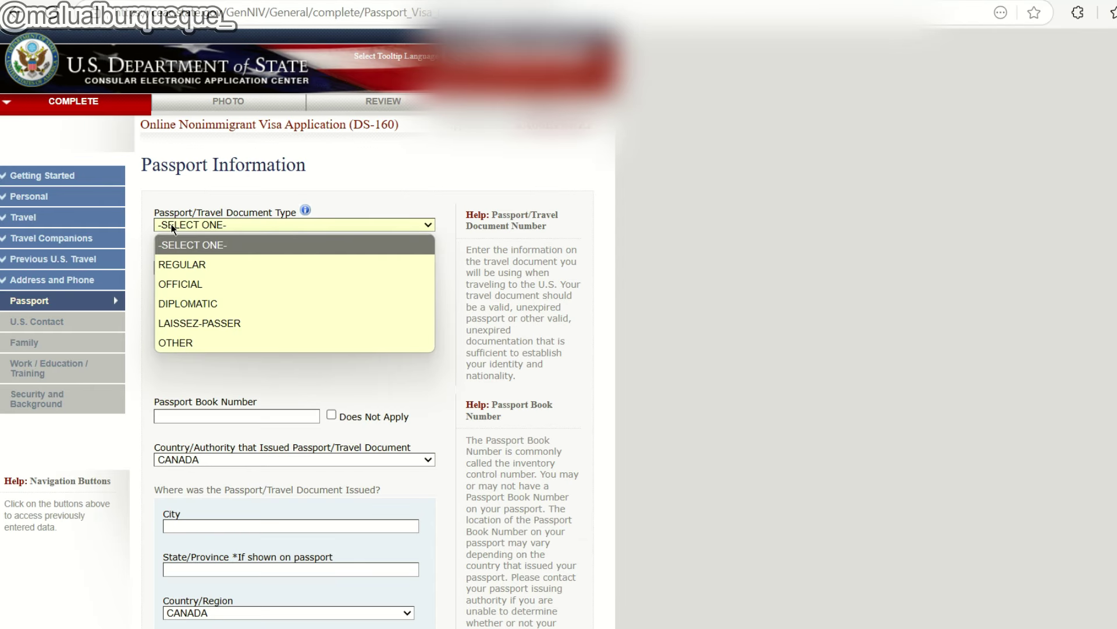
left_click(207, 266)
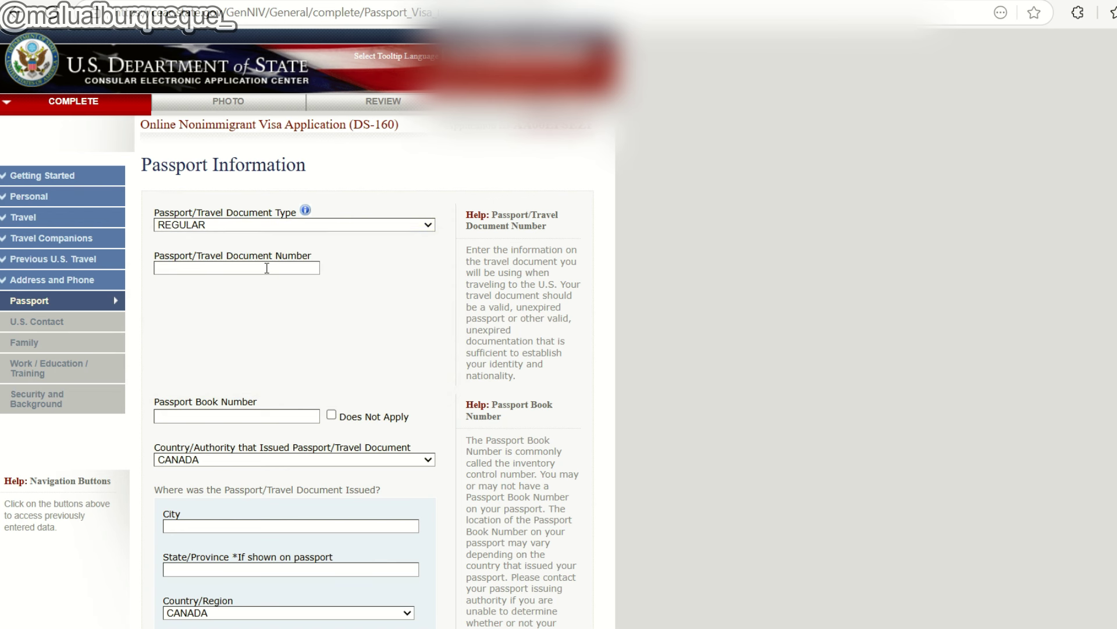
left_click(266, 268)
scroll(198, 328, "down", 2)
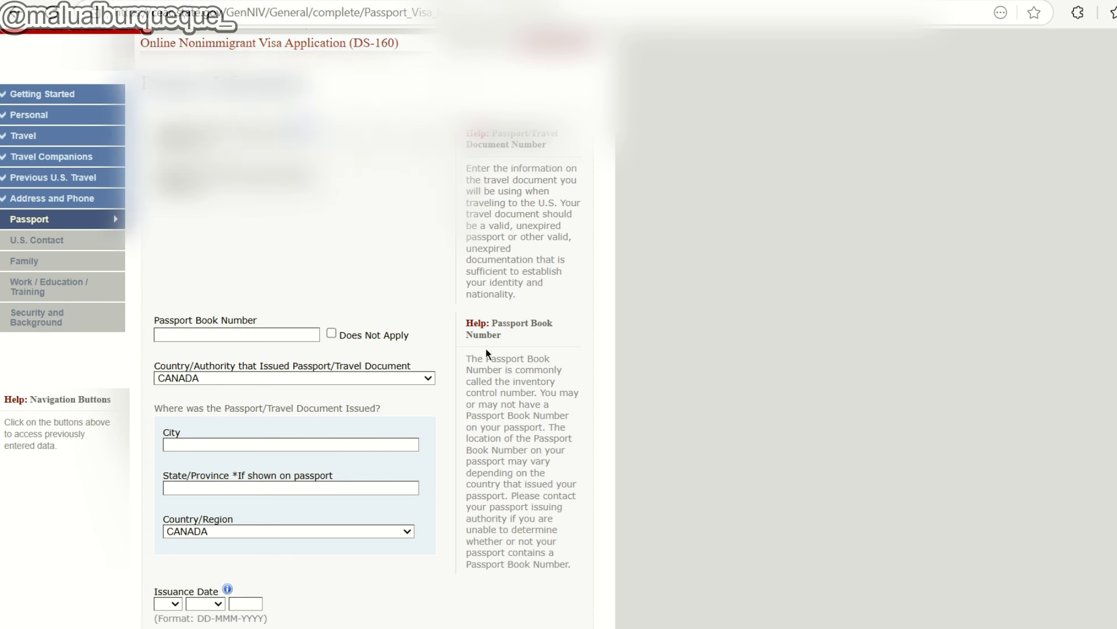
scroll(486, 353, "down", 2)
left_click_drag(467, 289, 534, 311)
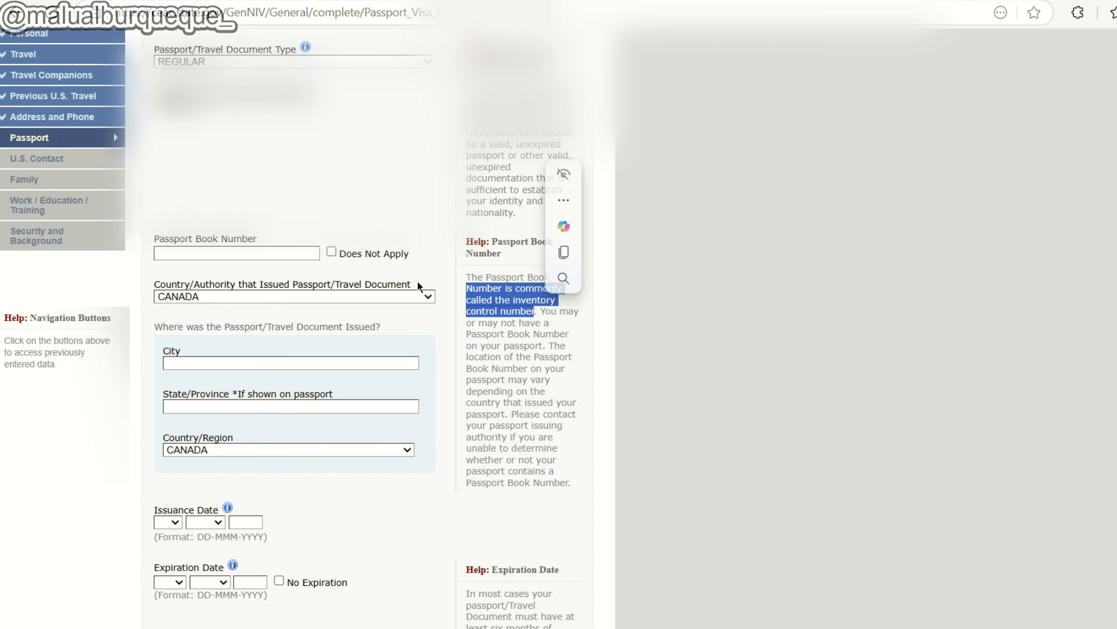
left_click(330, 254)
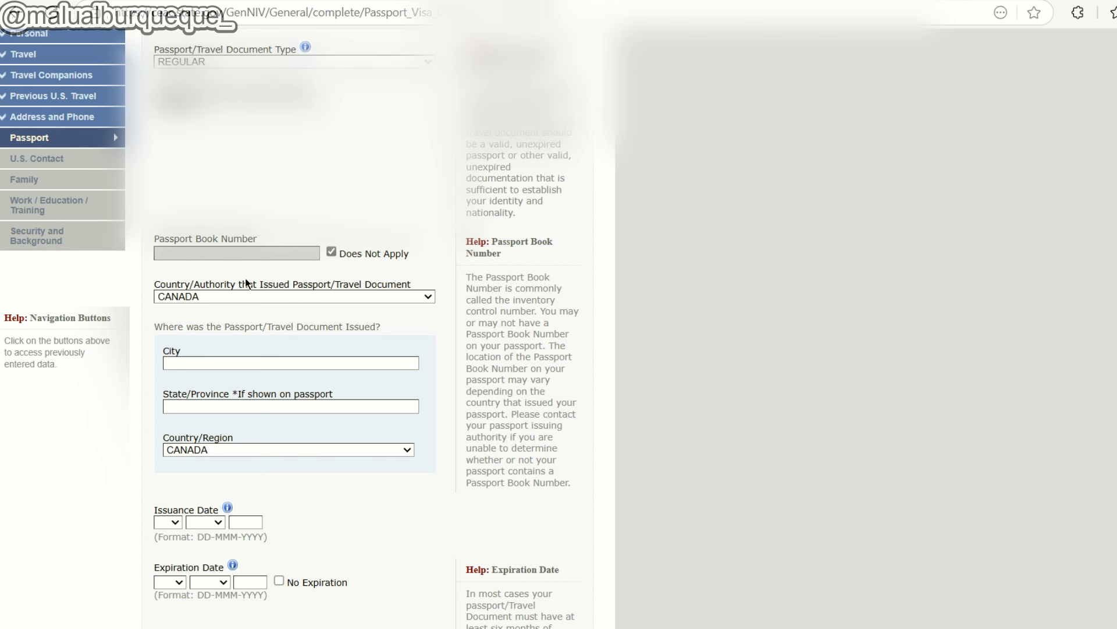
Choose PERU as the passport's issuing country and as the country where it was issued.
left_click(240, 301)
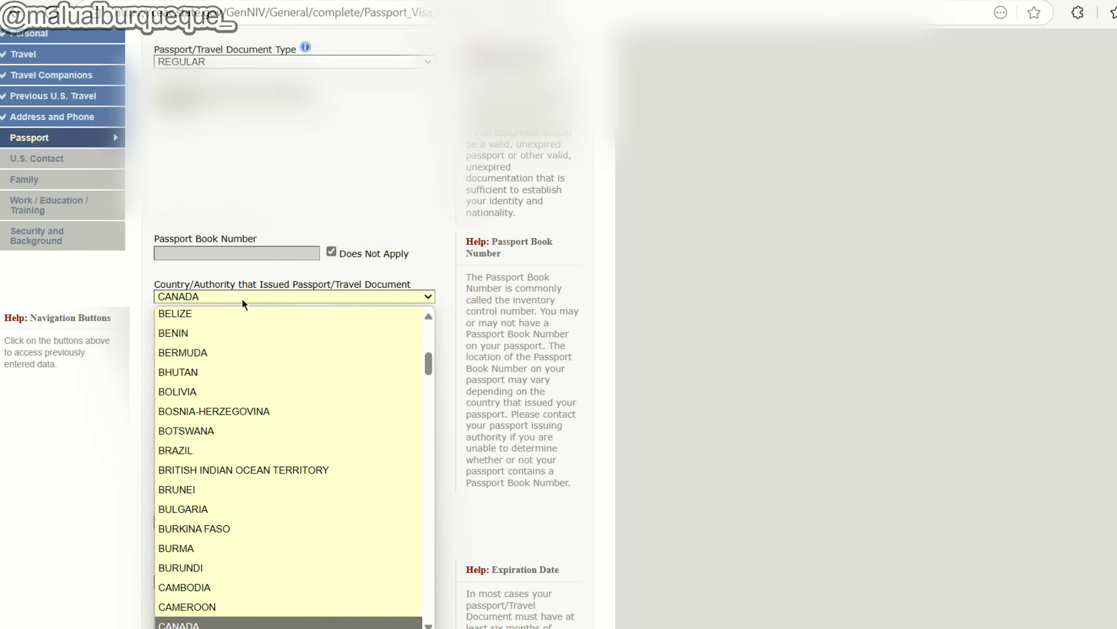
key("p")
scroll(271, 396, "down", 3)
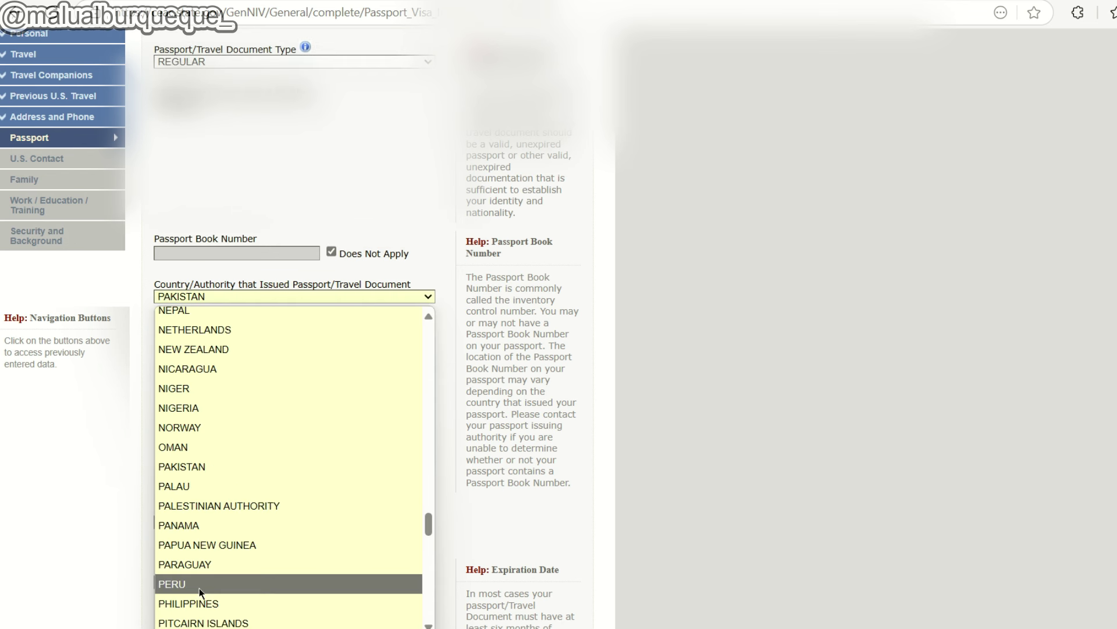
left_click(199, 585)
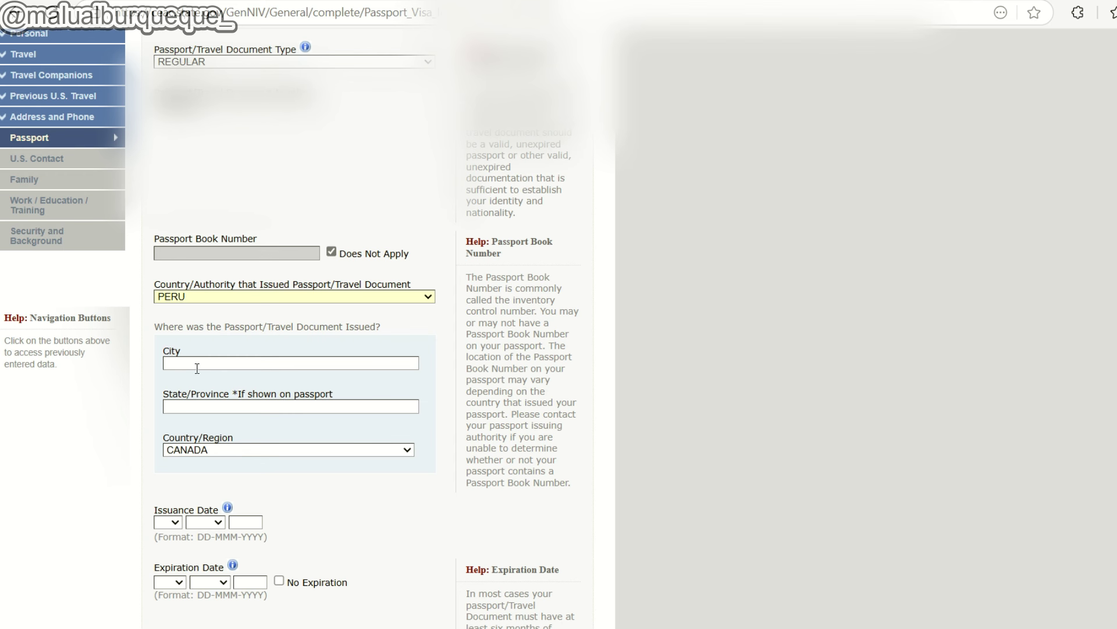
left_click(207, 449)
scroll(204, 410, "down", 2)
left_click(200, 382)
scroll(260, 403, "down", 3)
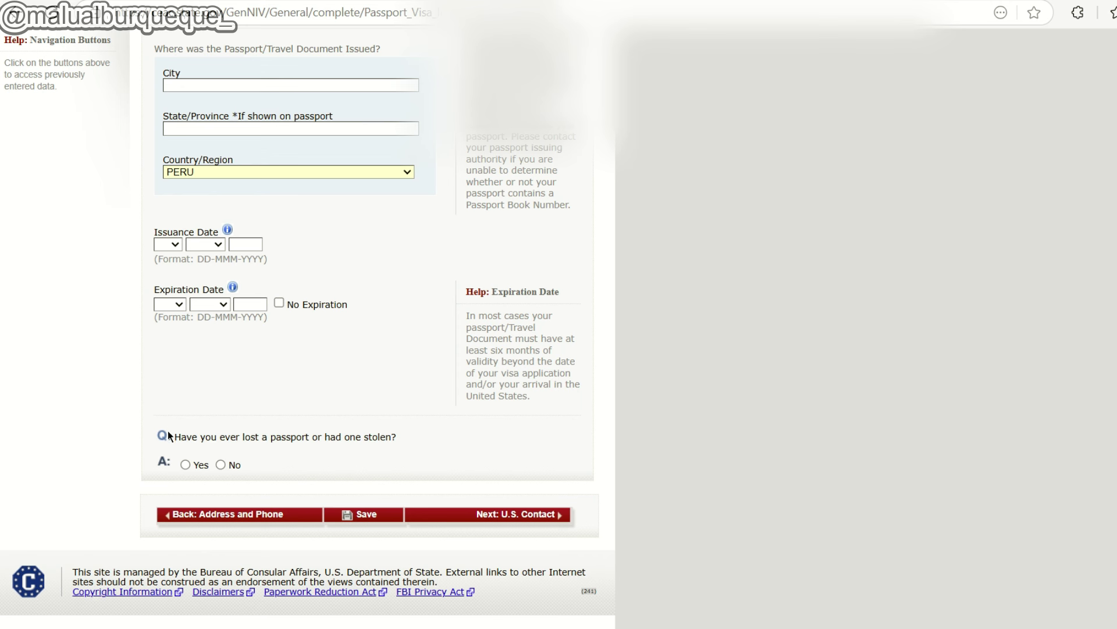
Answer No to ever losing a passport, then go on to the U.S. Contact page.
left_click_drag(325, 438, 357, 442)
left_click(356, 464)
left_click(220, 465)
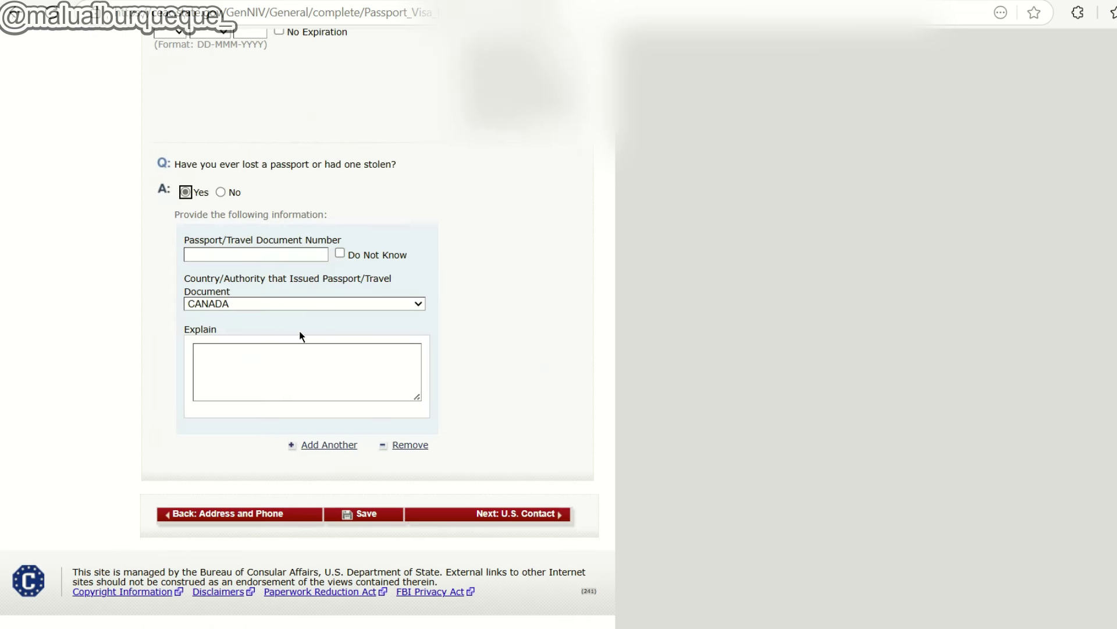
left_click(242, 307)
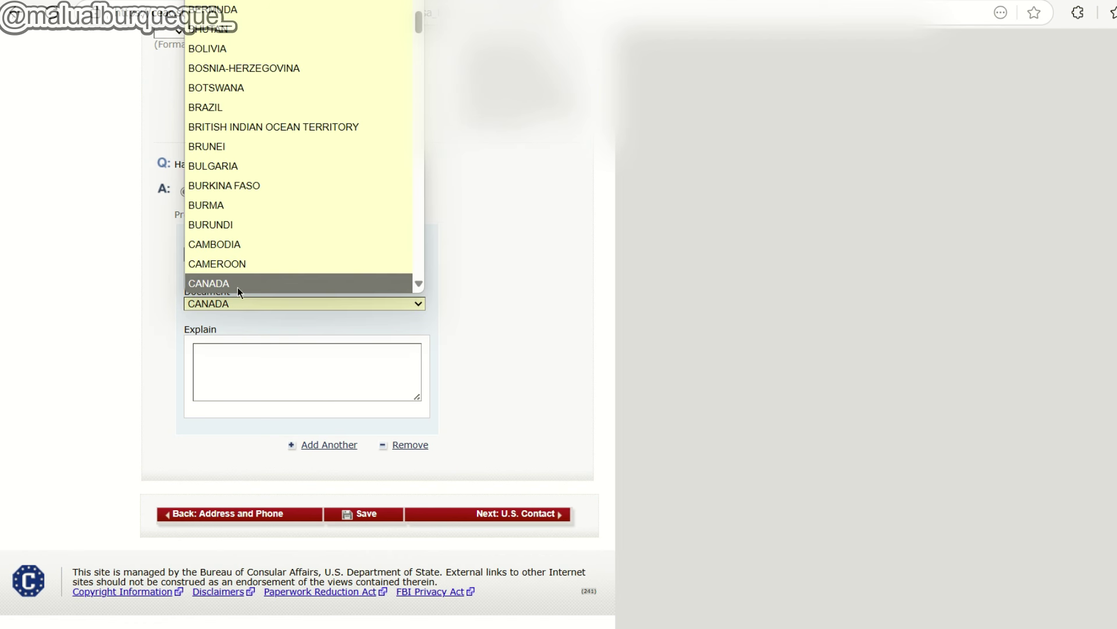
left_click(244, 224)
left_click(242, 350)
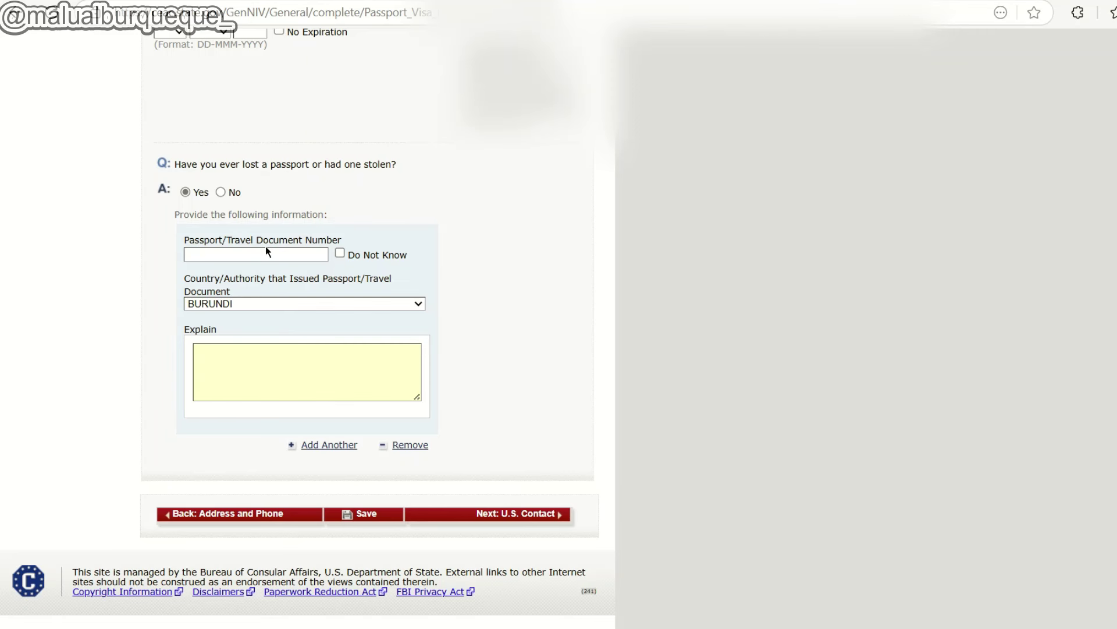
left_click(221, 192)
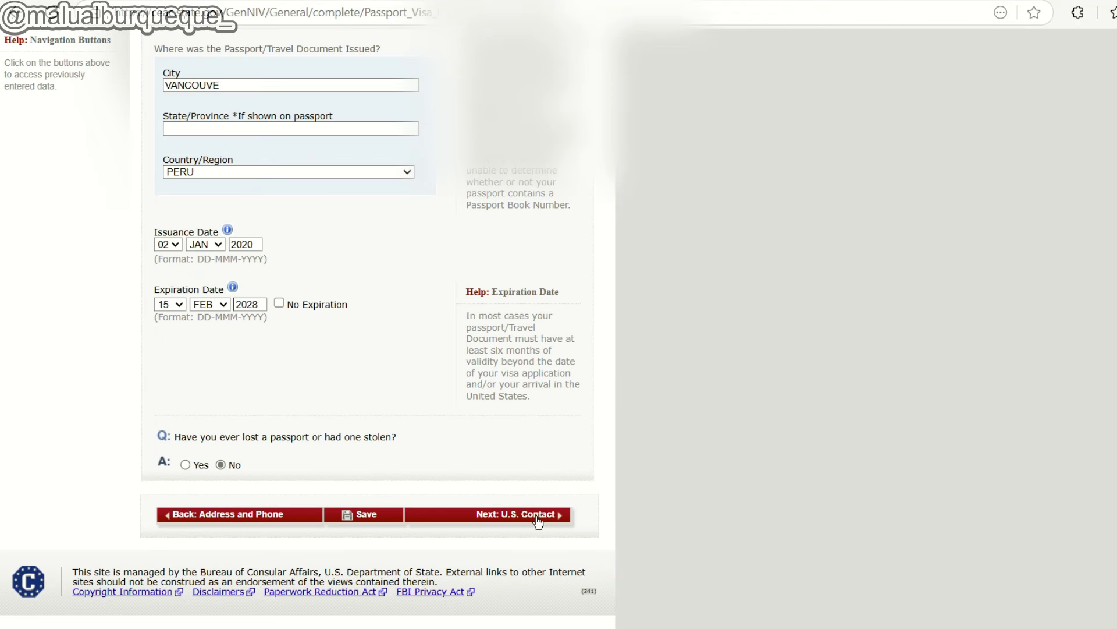
left_click(537, 516)
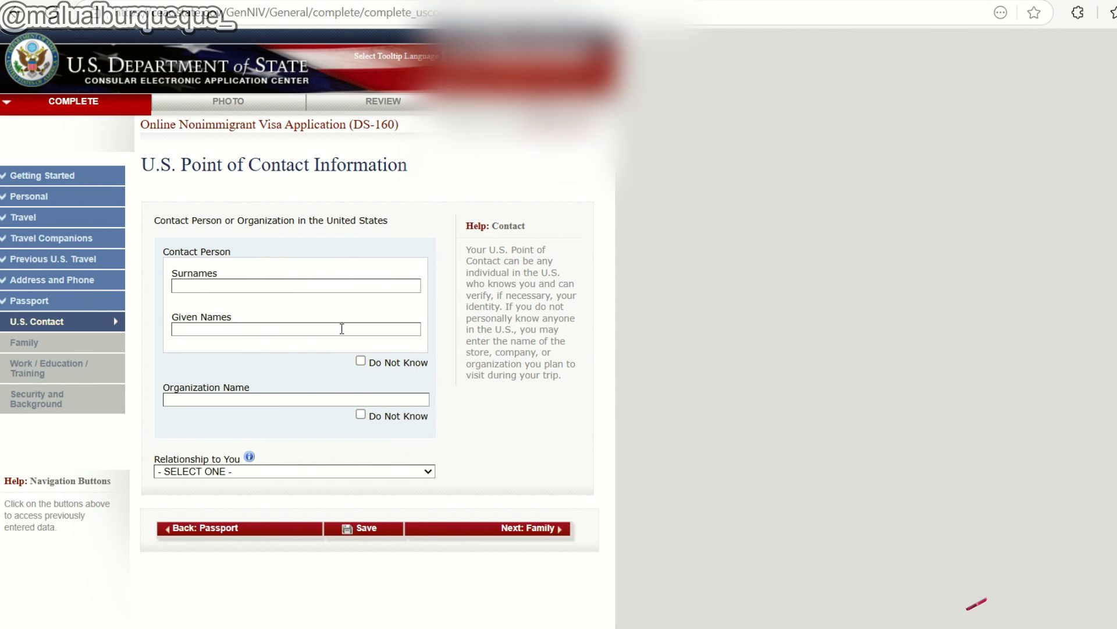
Tick Do Not Know for the U.S. contact person's name.
left_click(361, 361)
scroll(255, 271, "down", 1)
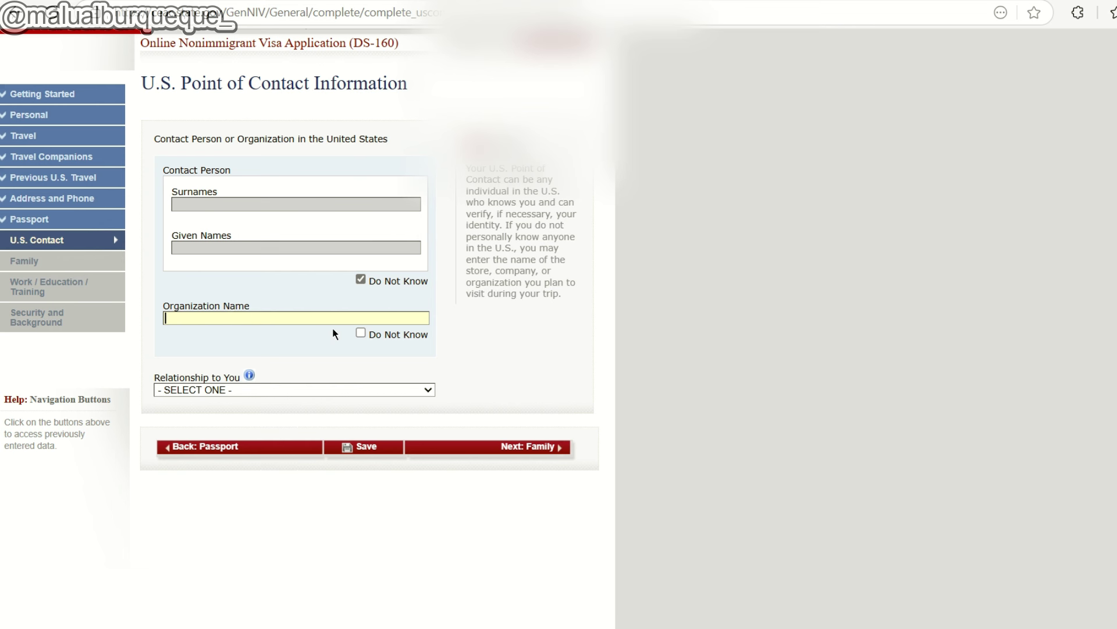
left_click(361, 333)
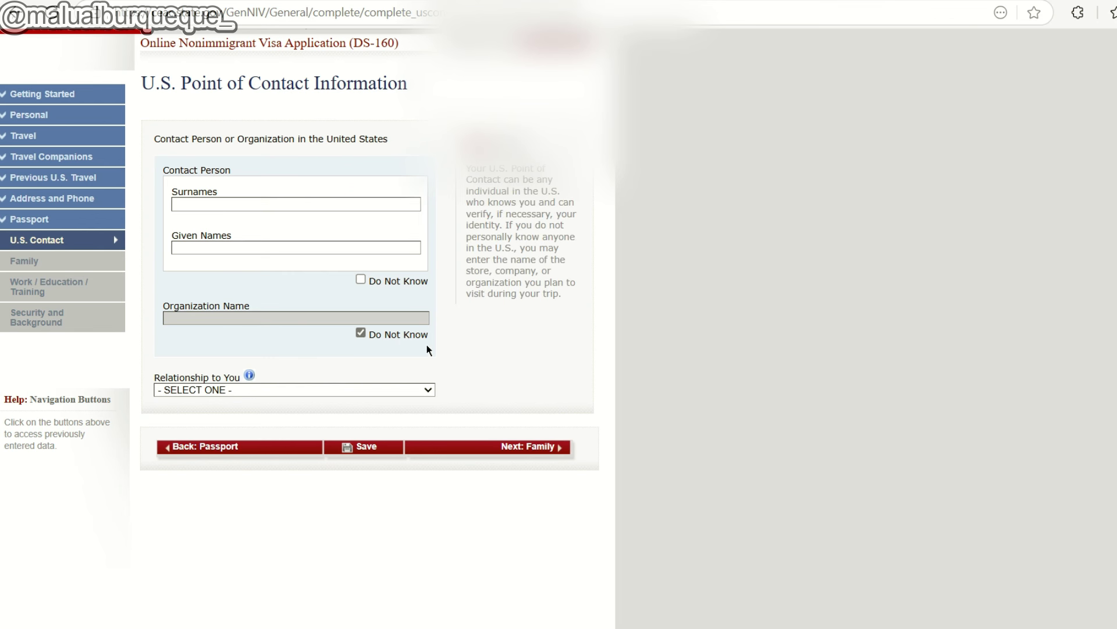
left_click(360, 280)
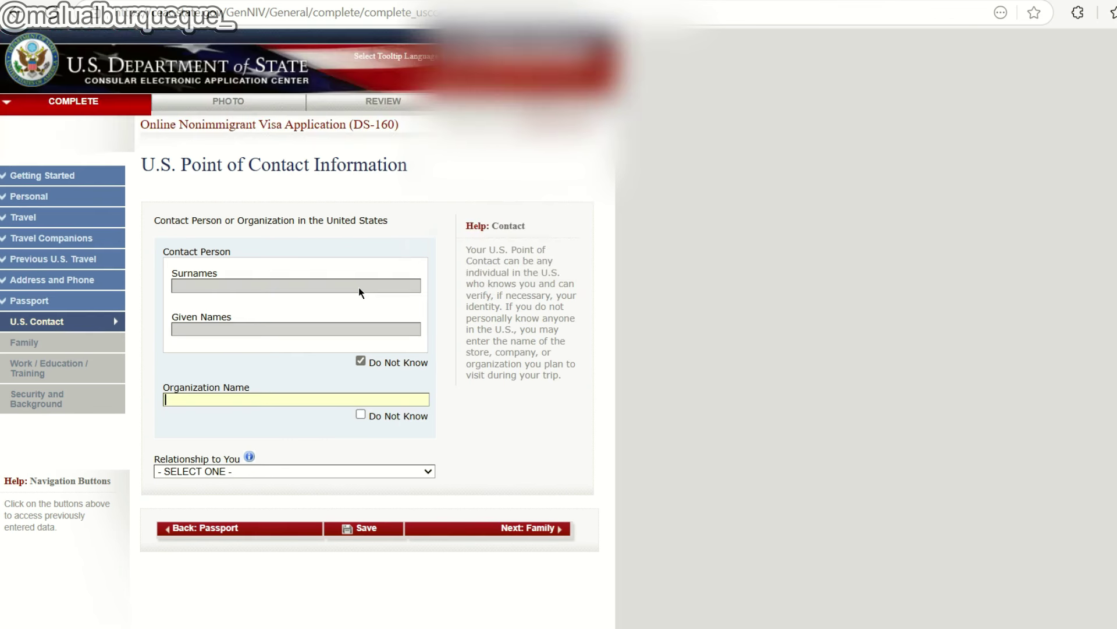
Set Relationship to You to OTHER.
left_click(228, 390)
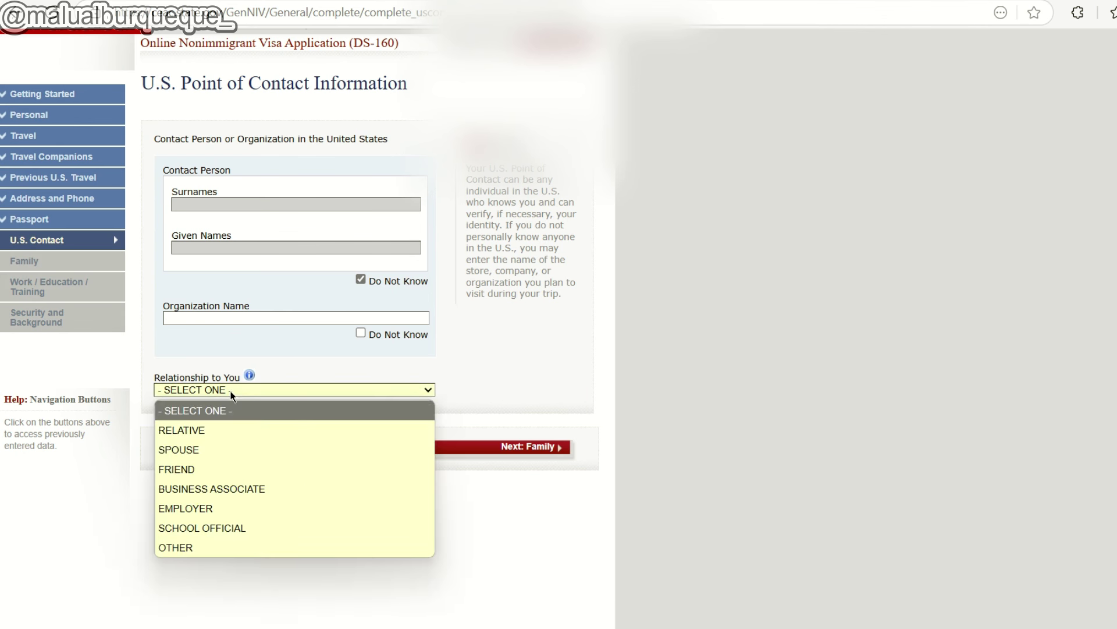
left_click(232, 546)
scroll(211, 438, "down", 5)
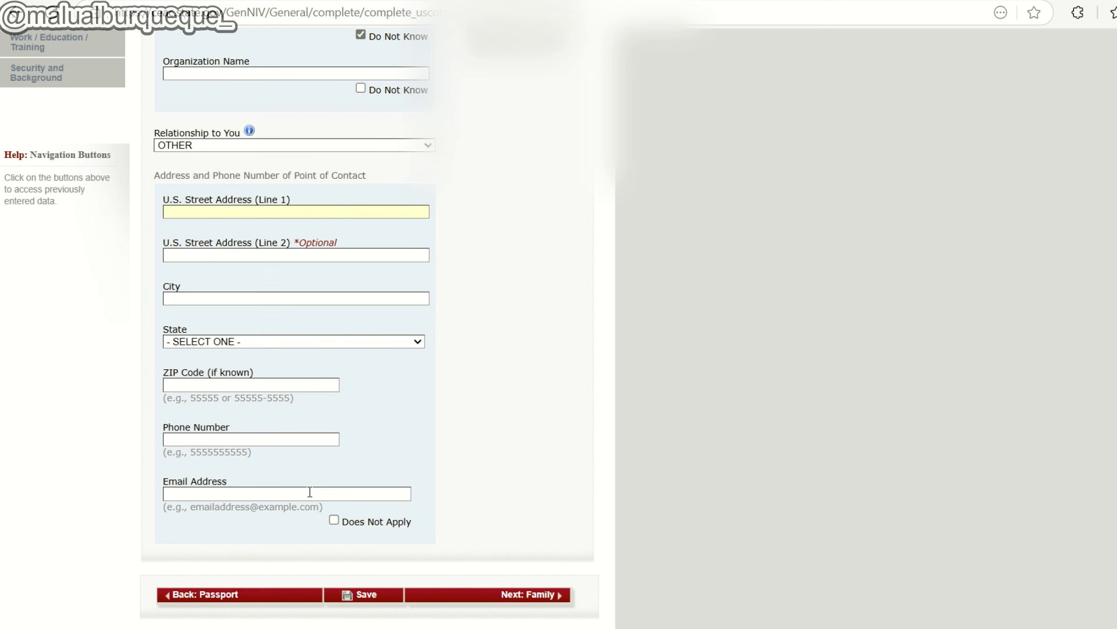
Tick Do Not Know for the organization name and continue to the Family page.
left_click(361, 88)
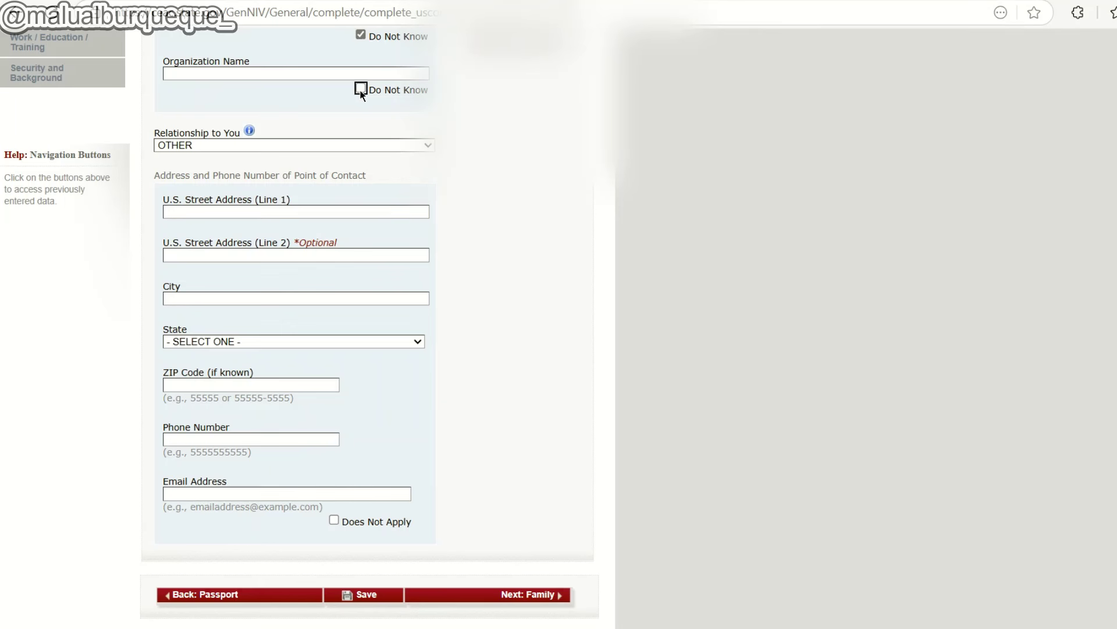
scroll(361, 88, "up", 3)
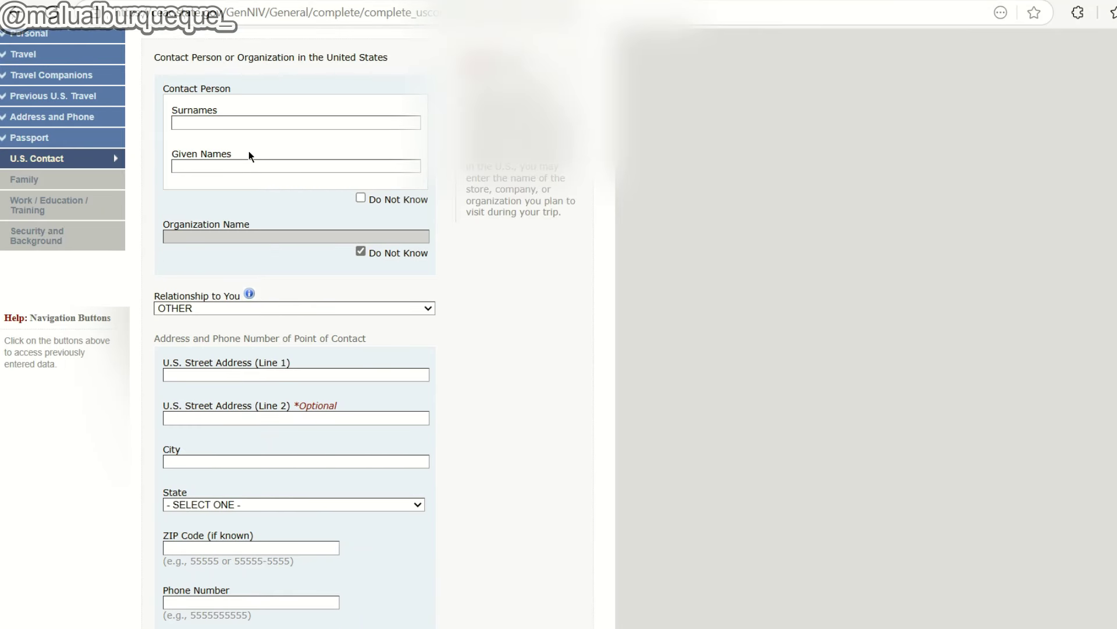
left_click(361, 199)
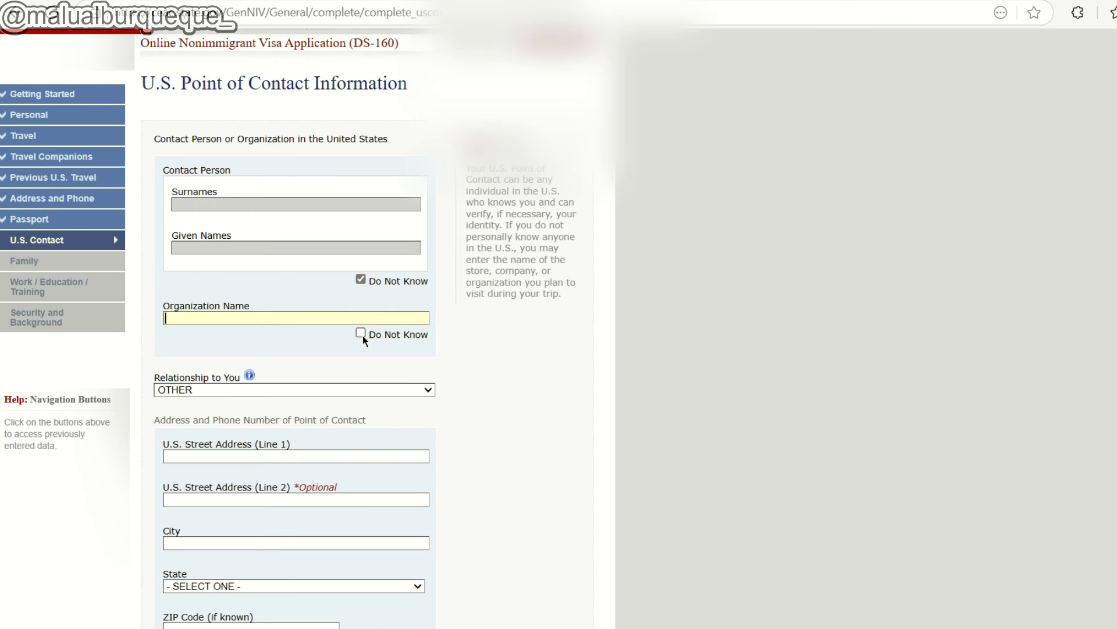
left_click(362, 333)
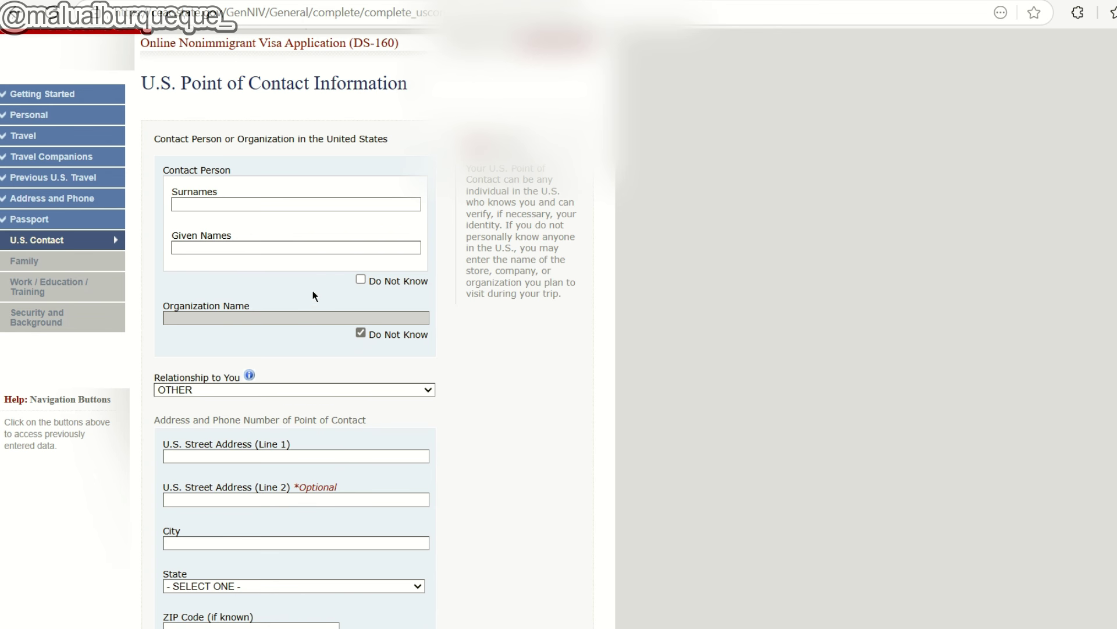
scroll(313, 296, "down", 2)
scroll(260, 137, "up", 1)
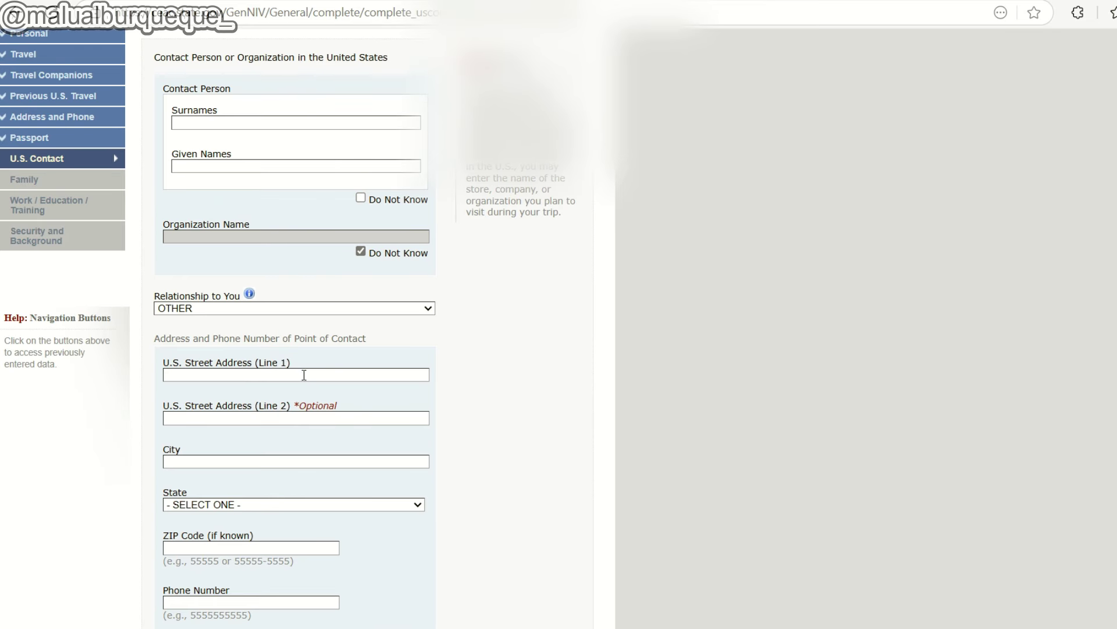
scroll(304, 375, "down", 3)
left_click(528, 512)
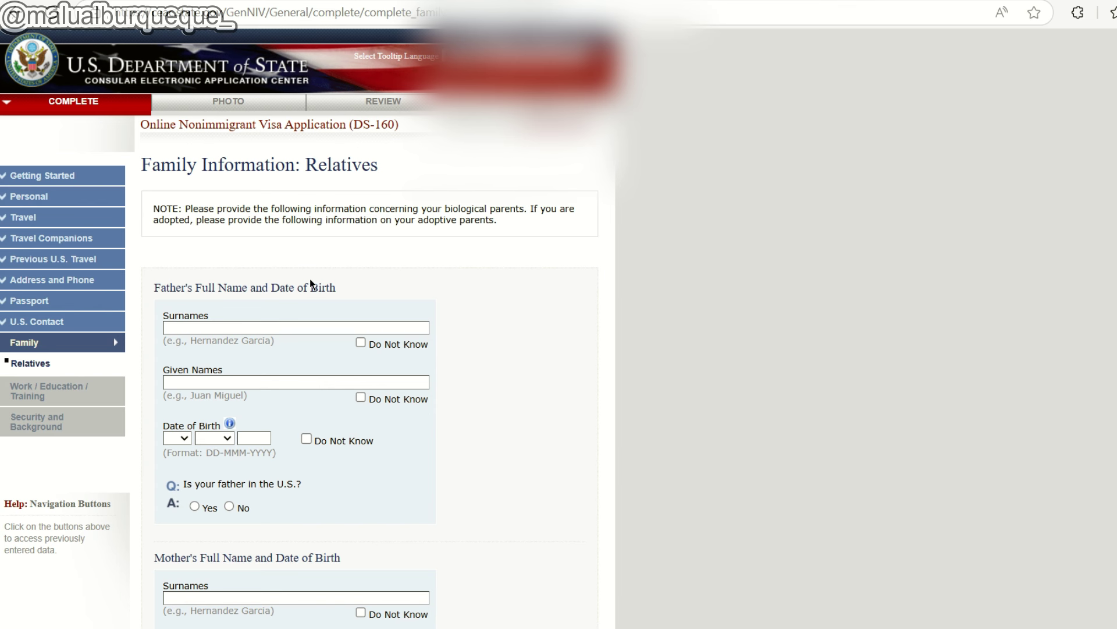
Tick Do Not Know for the father's and mother's surnames and given names.
scroll(227, 383, "down", 1)
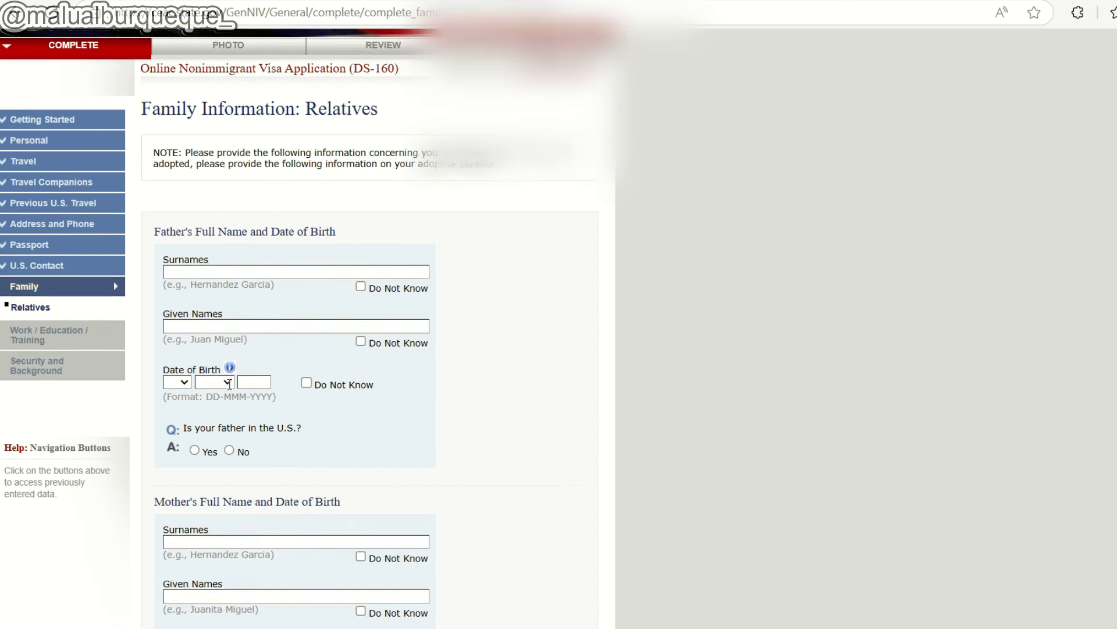
scroll(229, 384, "down", 1)
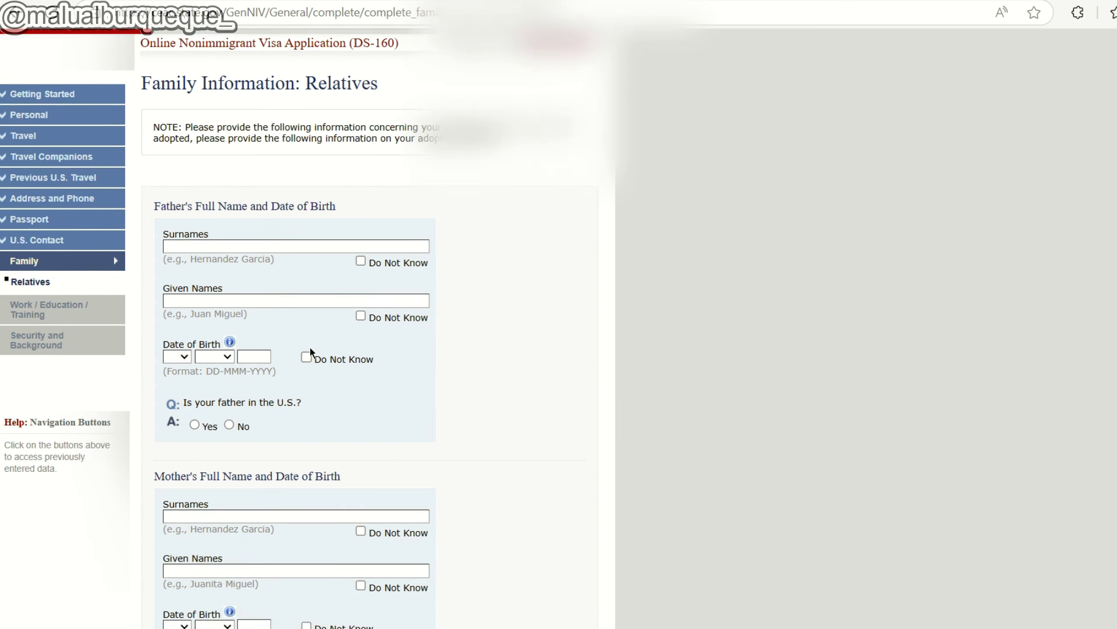
scroll(310, 352, "down", 1)
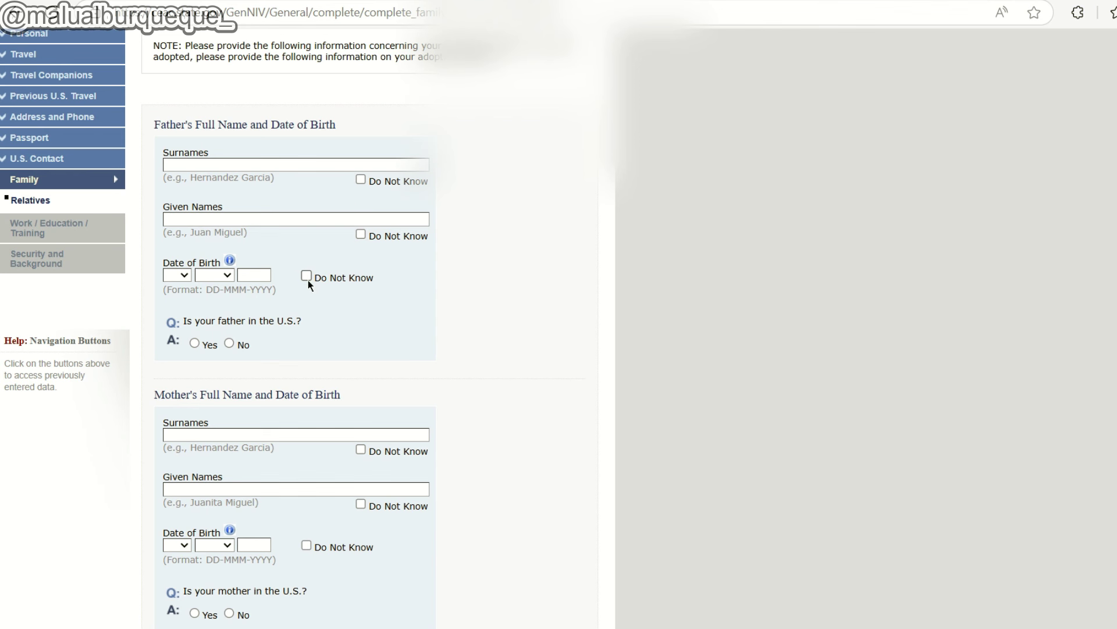
left_click(360, 179)
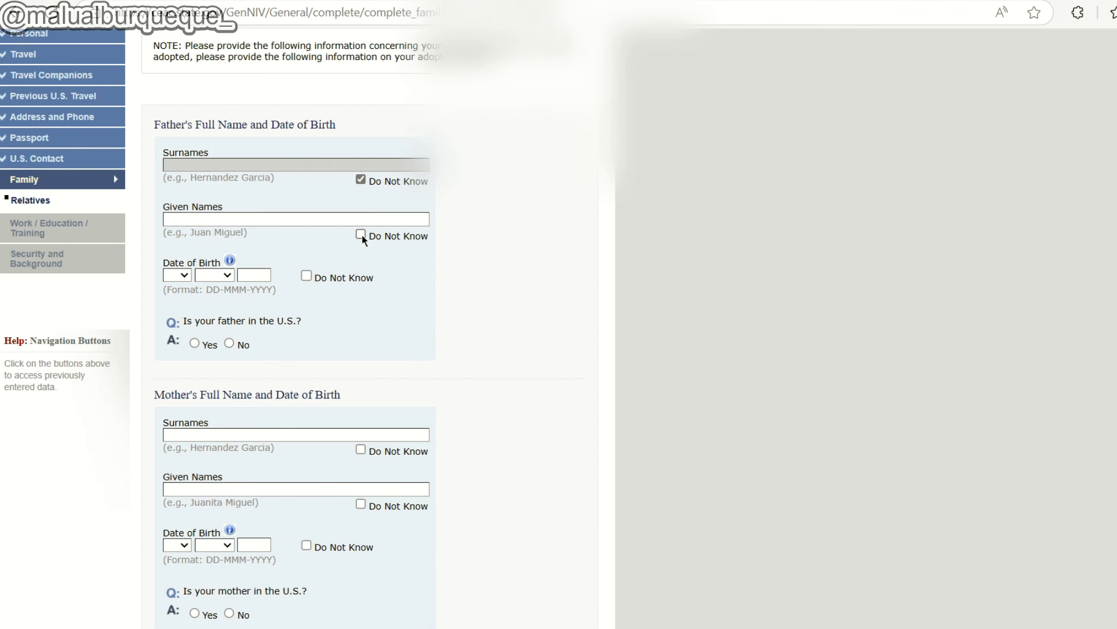
left_click(361, 234)
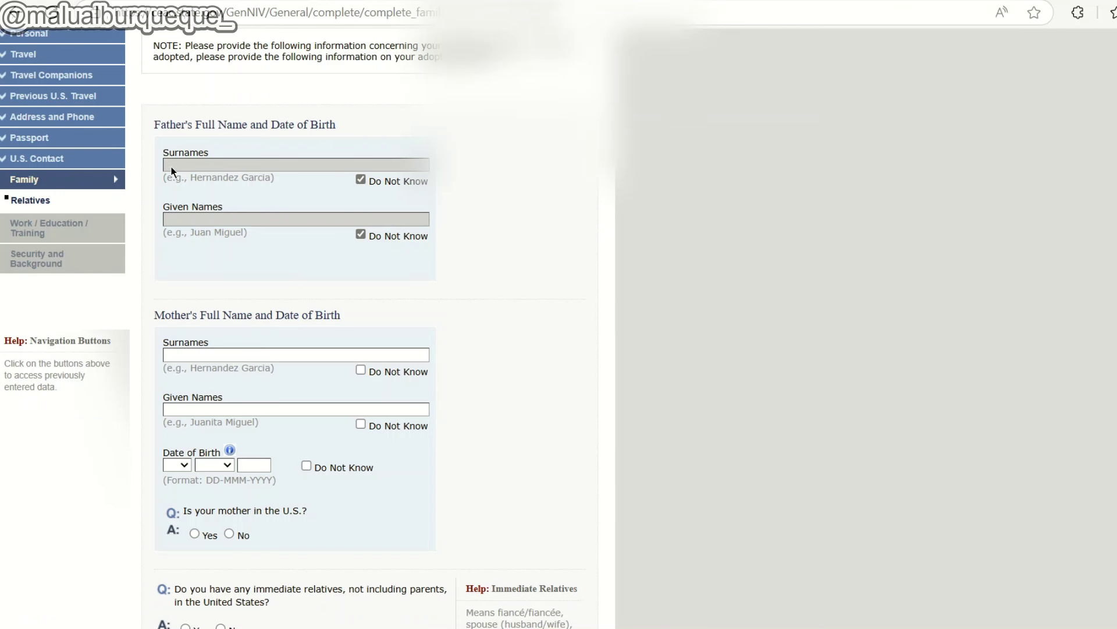
scroll(364, 210, "down", 2)
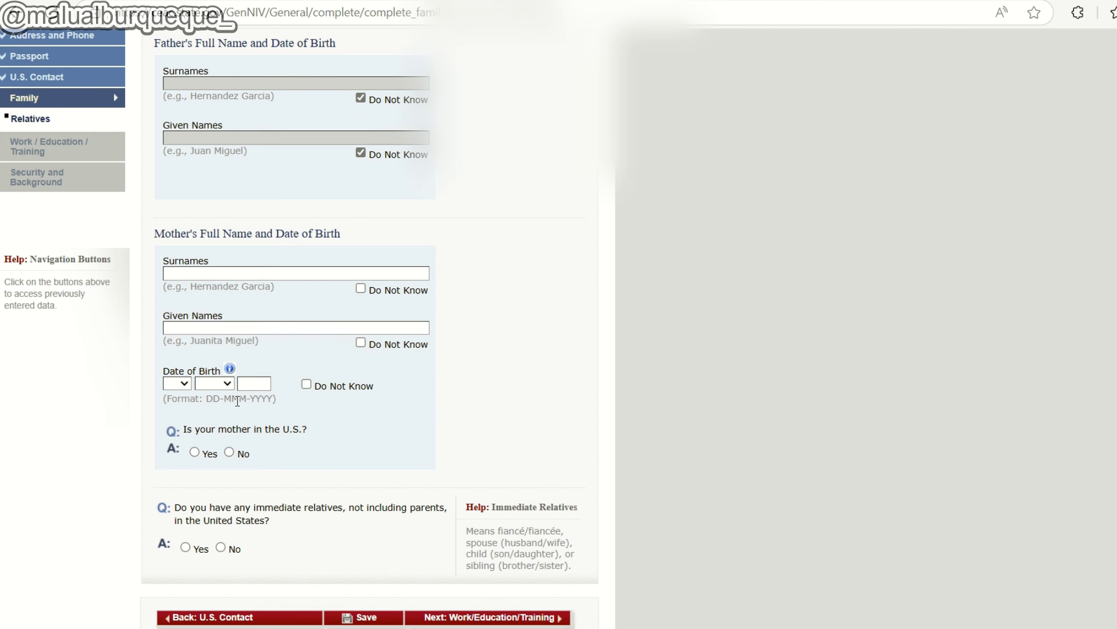
left_click(228, 453)
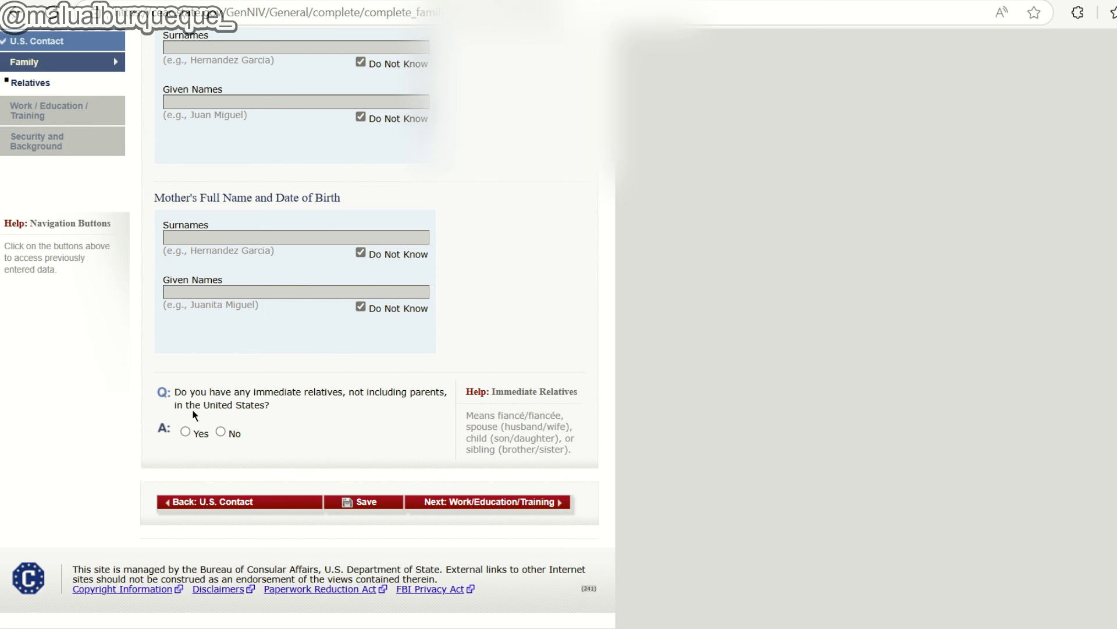
Answer No to both U.S. relatives questions and continue to Work/Education/Training.
double_click(522, 426)
left_click(512, 433)
left_click(185, 432)
scroll(235, 406, "down", 7)
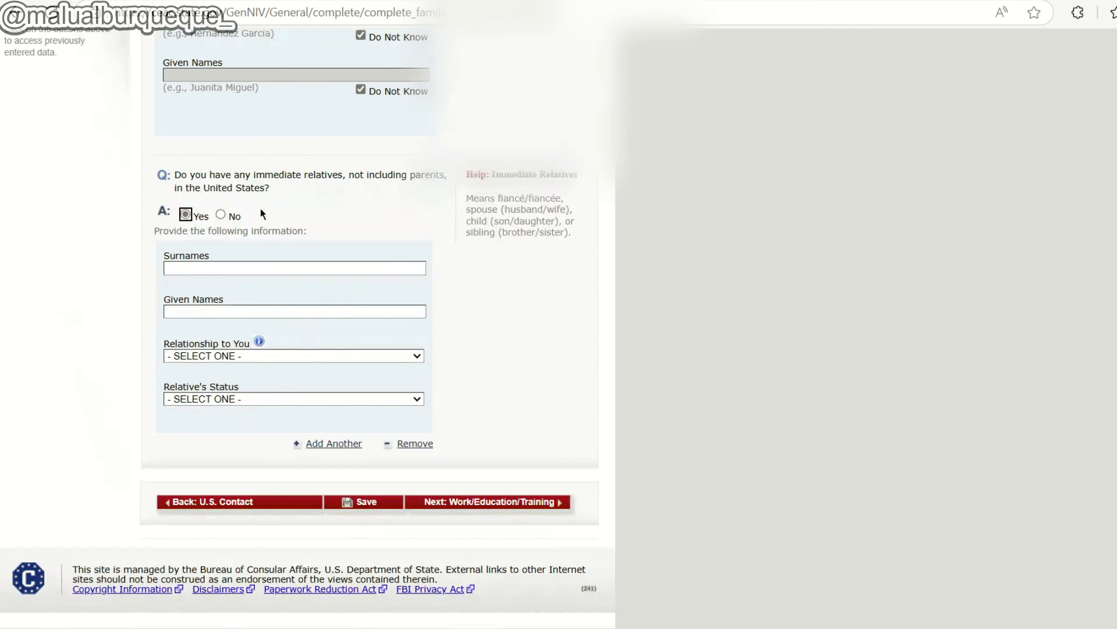
left_click(221, 216)
scroll(341, 260, "down", 4)
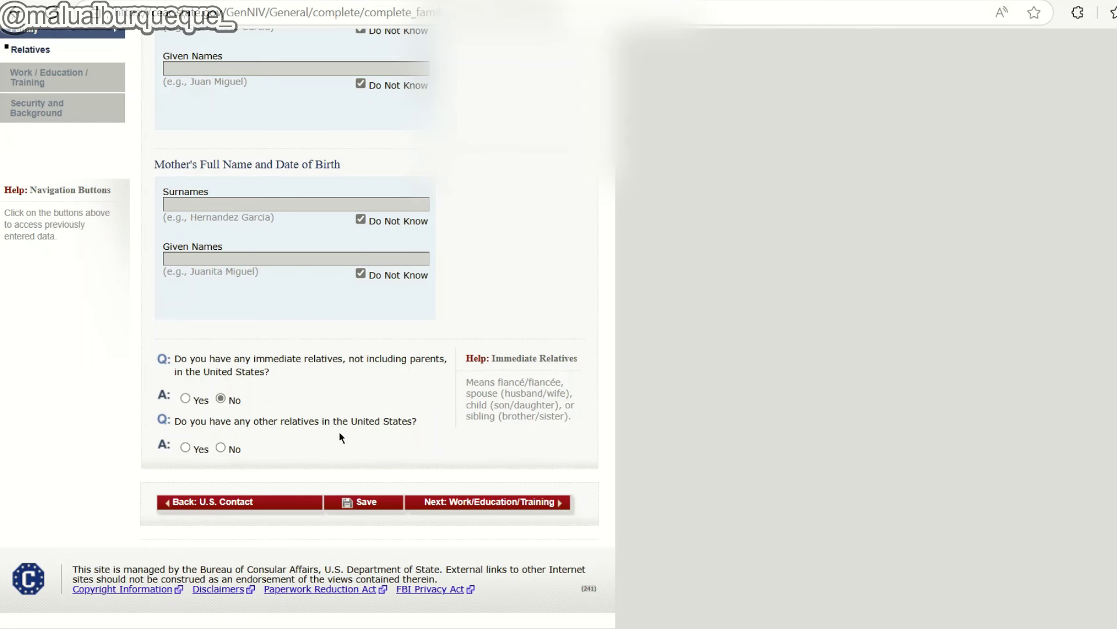
left_click(221, 447)
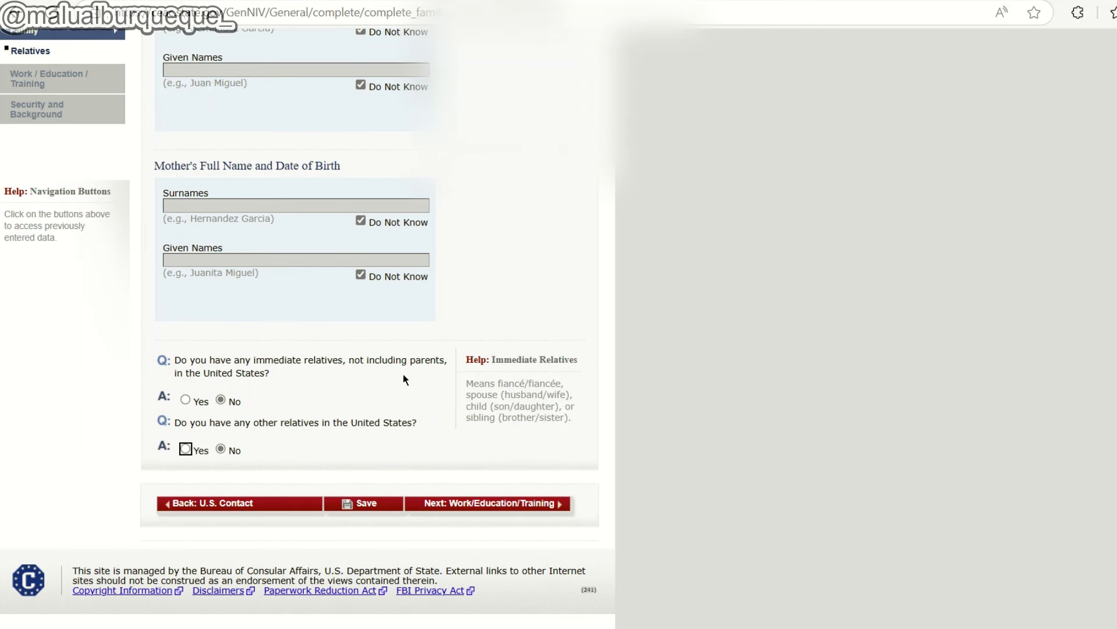
left_click(477, 502)
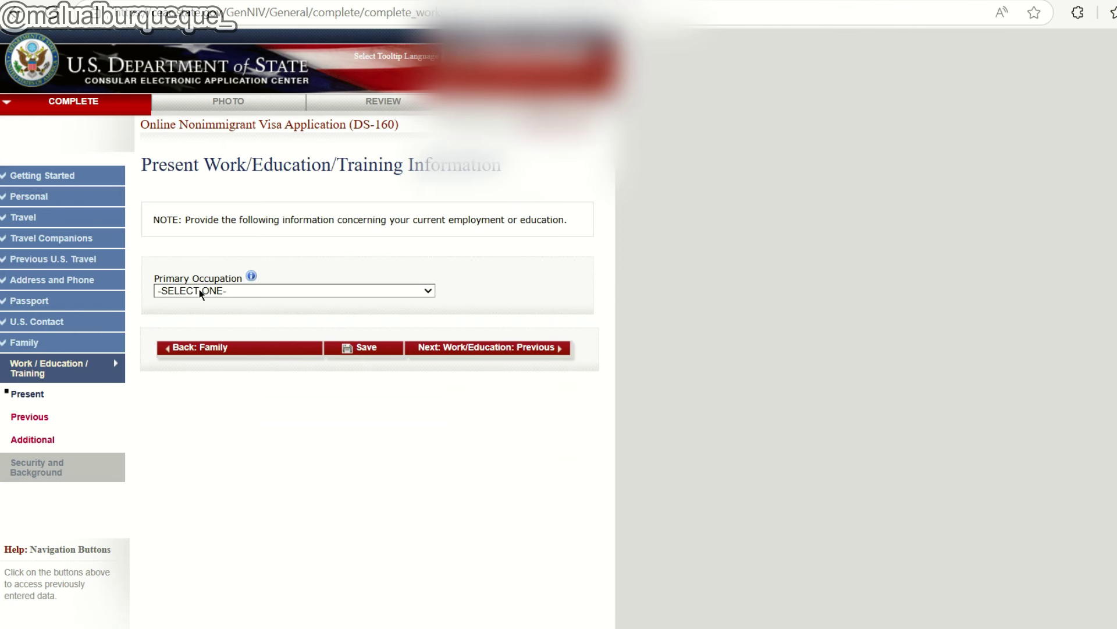
Set the primary occupation to STUDENT.
left_click(201, 291)
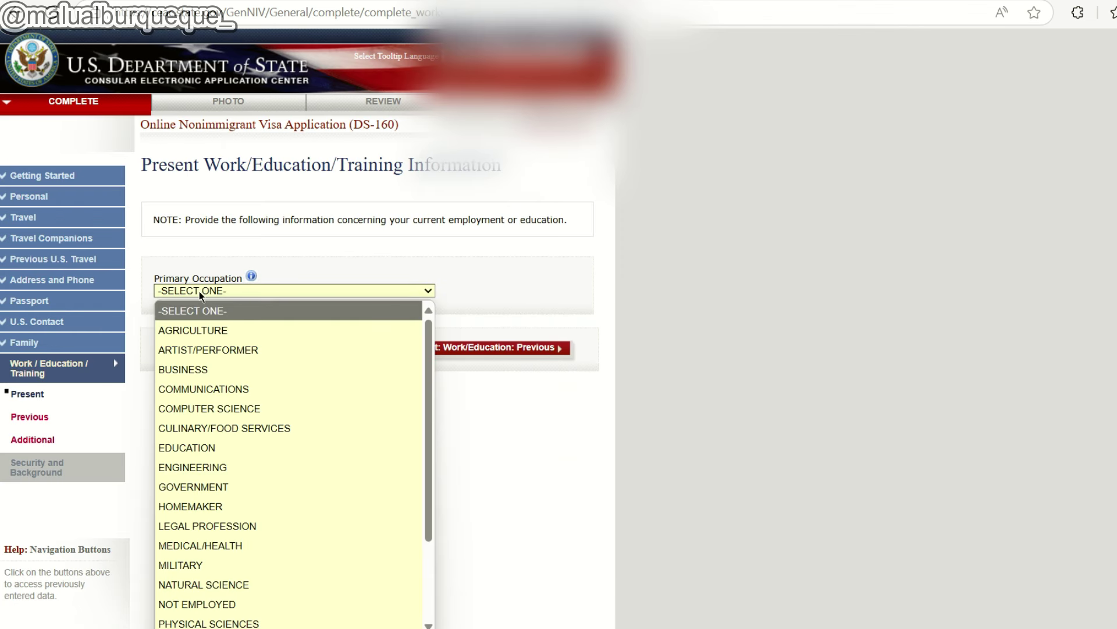
type("mi")
scroll(232, 465, "down", 2)
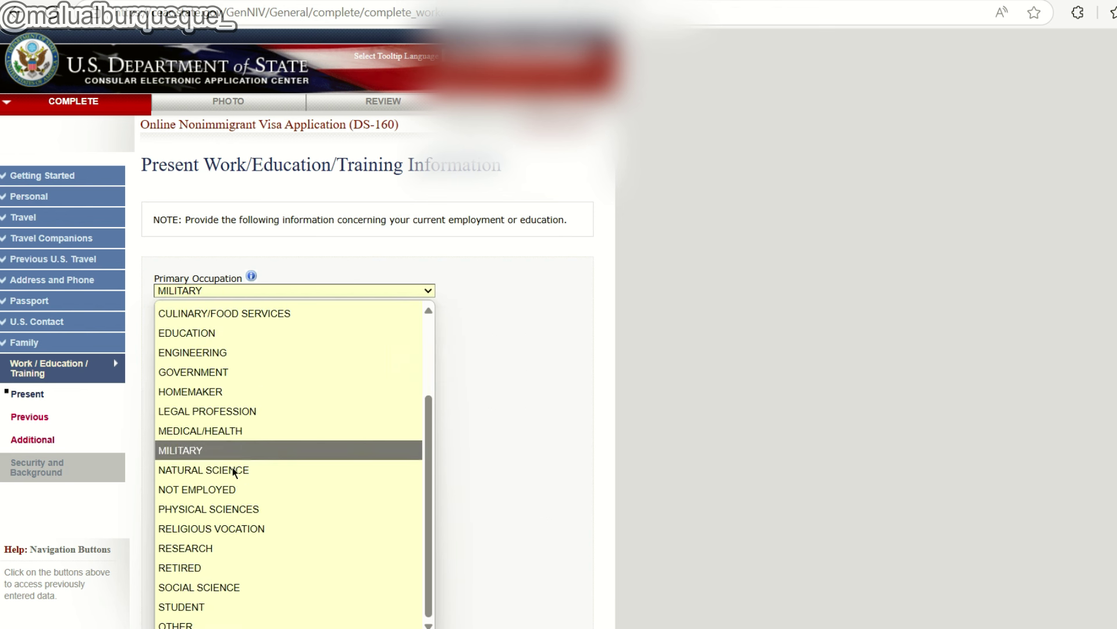
left_click(226, 607)
Mark monthly income as Does Not Apply and continue to Work/Education: Previous.
scroll(213, 339, "down", 1)
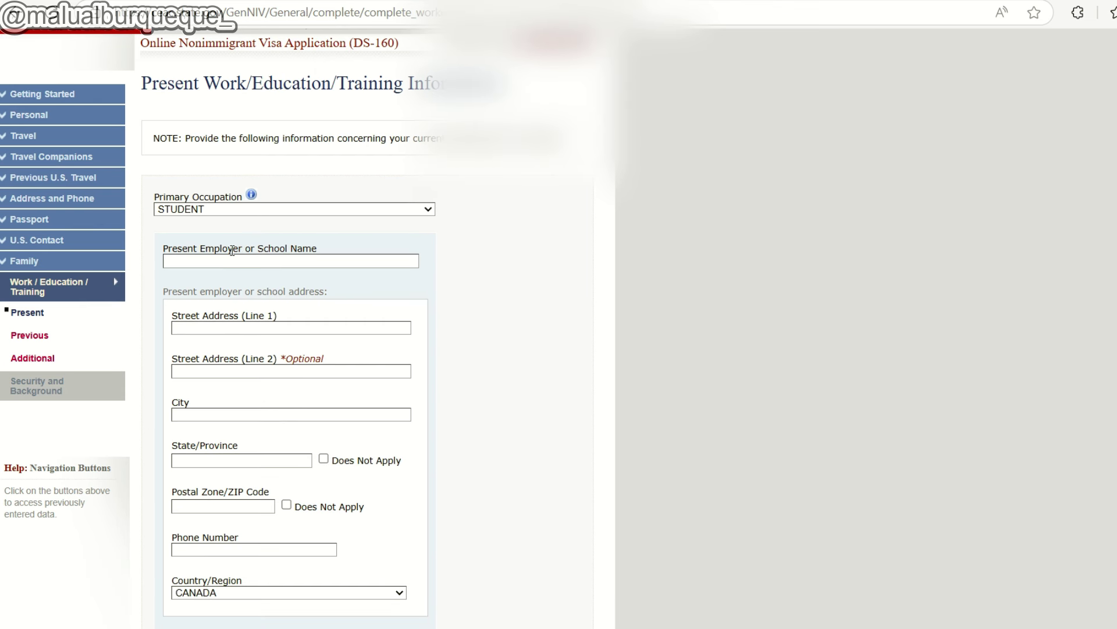
scroll(242, 221, "down", 1)
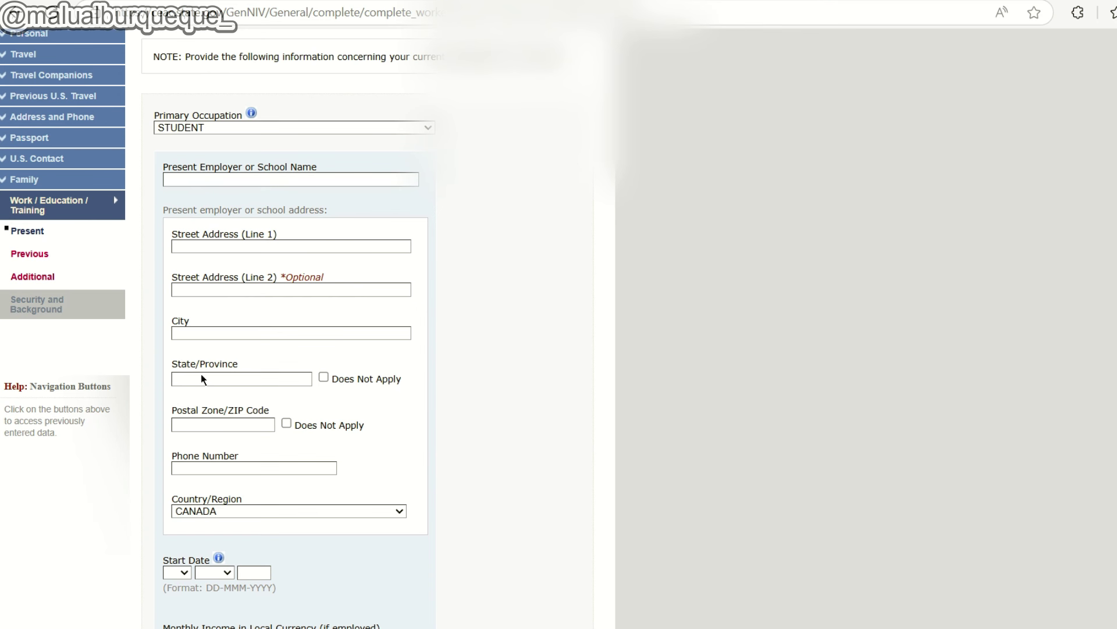
scroll(213, 393, "down", 3)
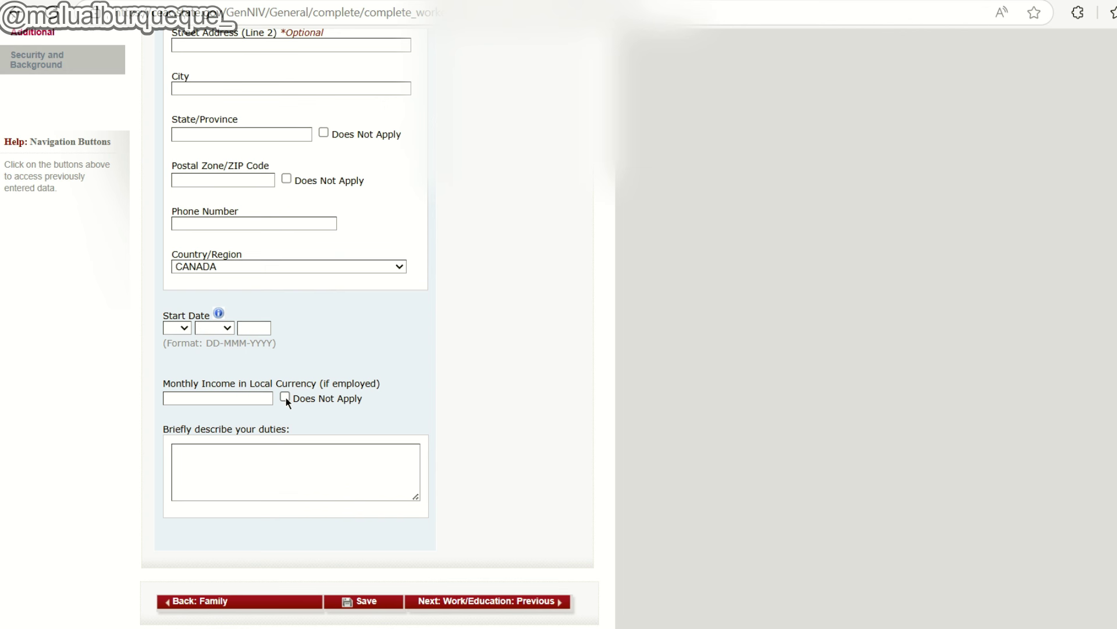
key("shift+Tab")
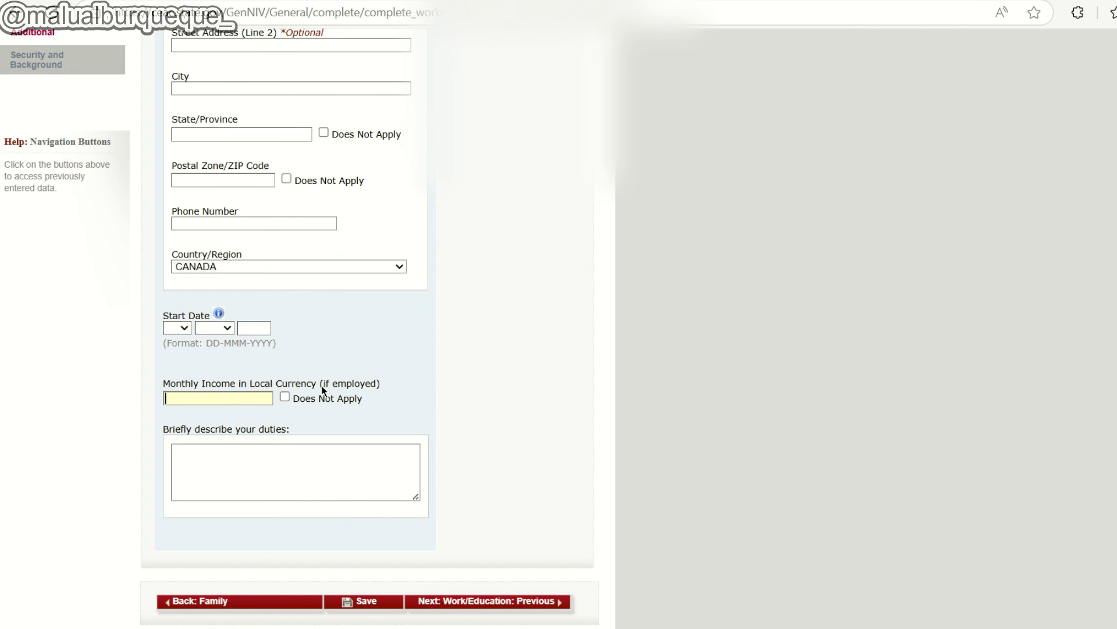
left_click(285, 398)
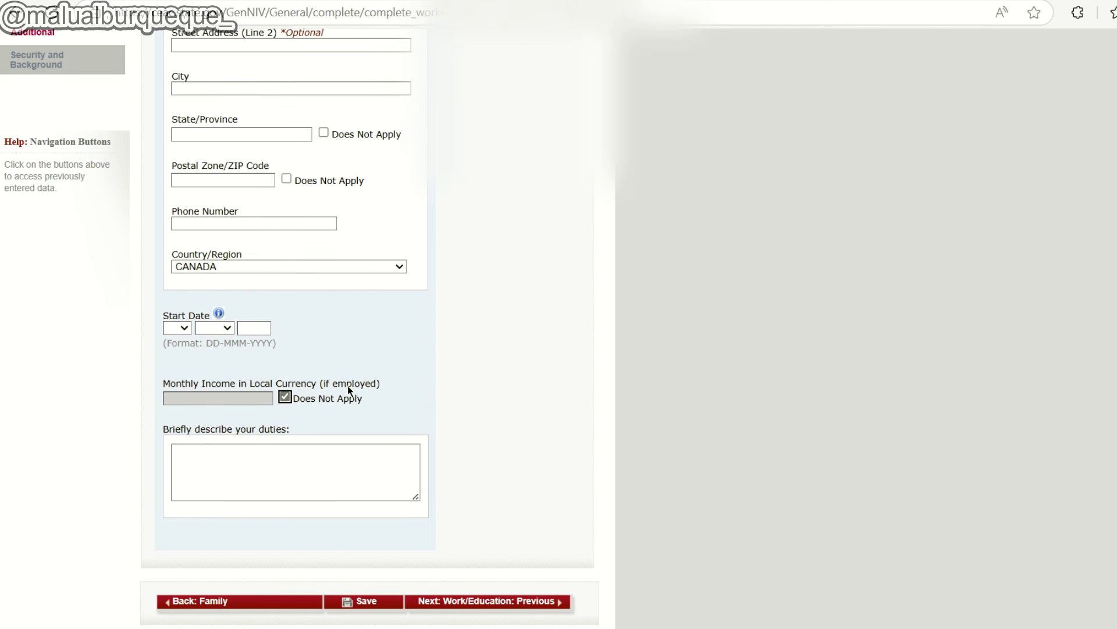
scroll(235, 439, "down", 2)
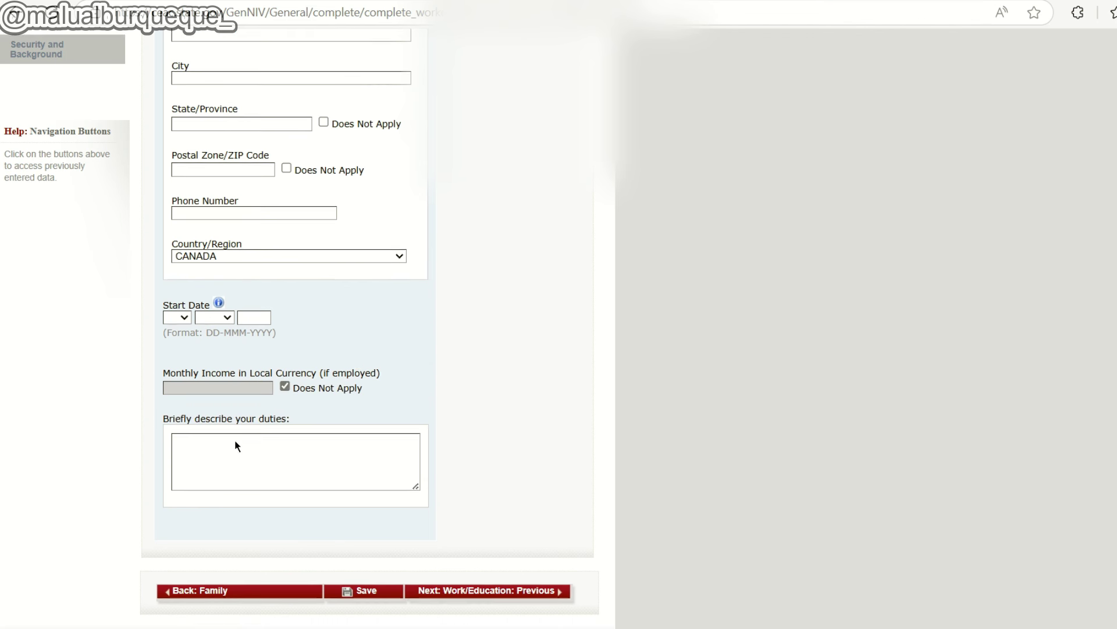
left_click_drag(200, 347, 281, 348)
left_click(281, 350)
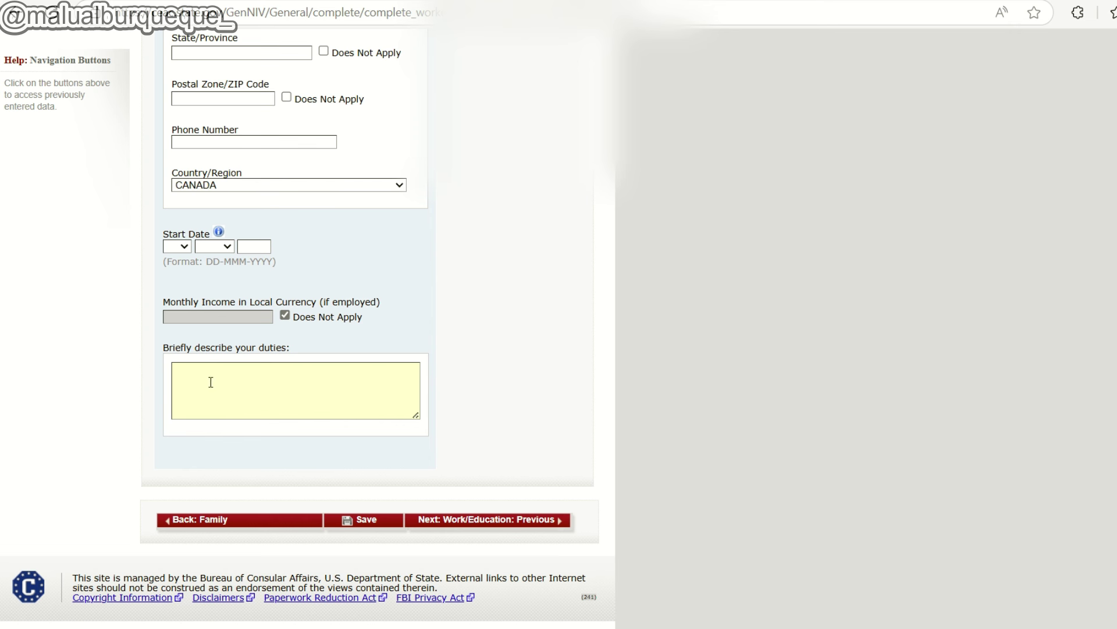
scroll(359, 179, "down", 1)
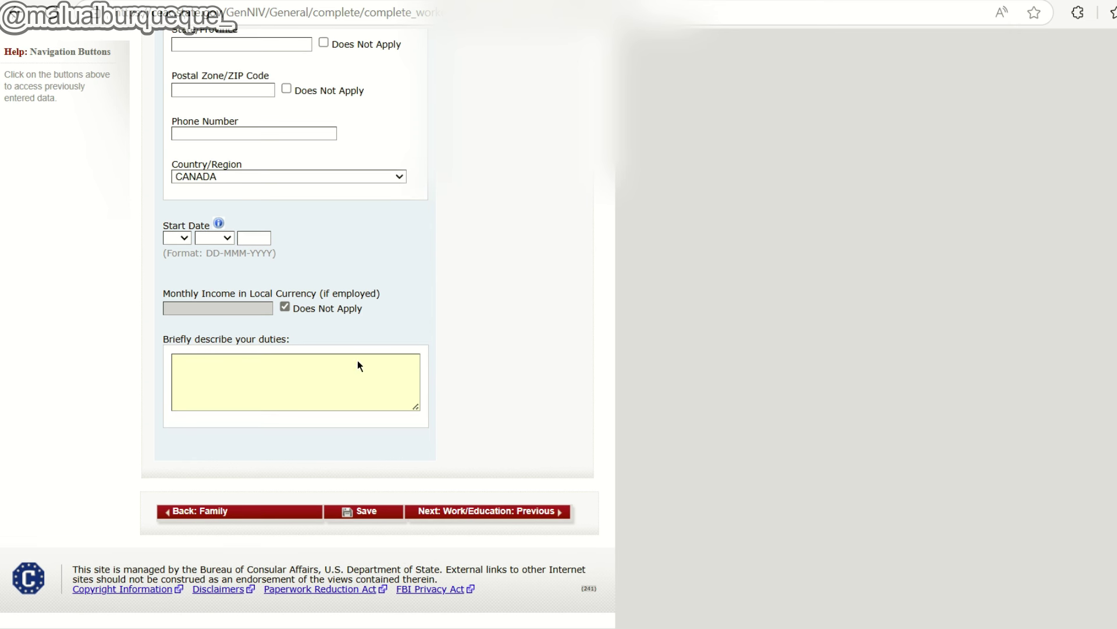
left_click(534, 513)
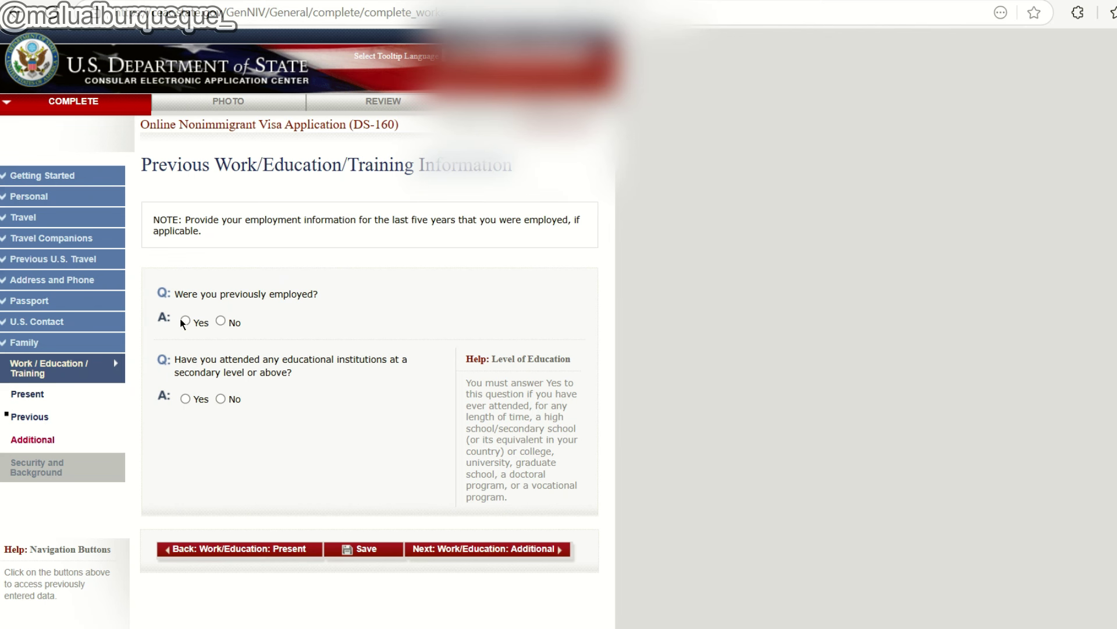
Answer No to previous employment, Yes to attending educational institutions, then continue to Additional.
left_click(185, 321)
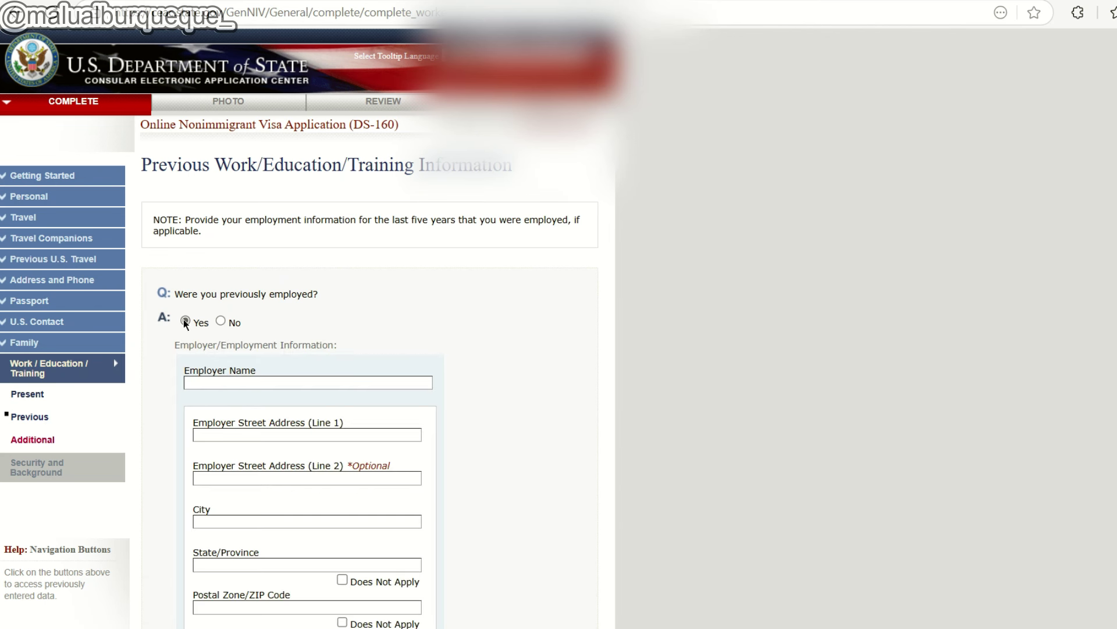
left_click(221, 321)
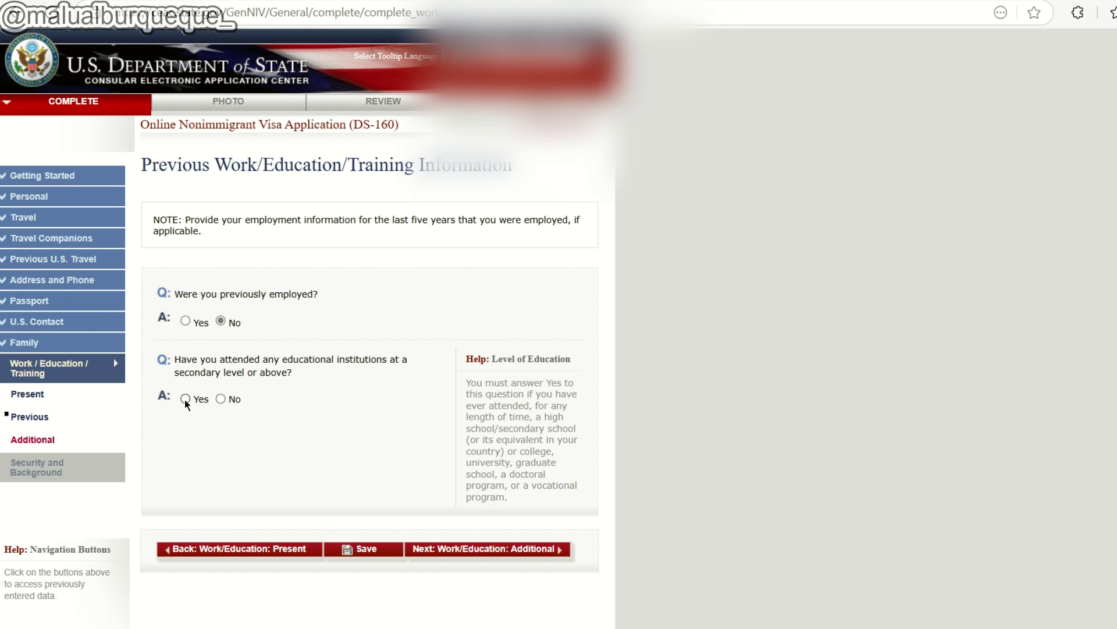
left_click(185, 400)
scroll(282, 365, "down", 2)
scroll(259, 324, "down", 2)
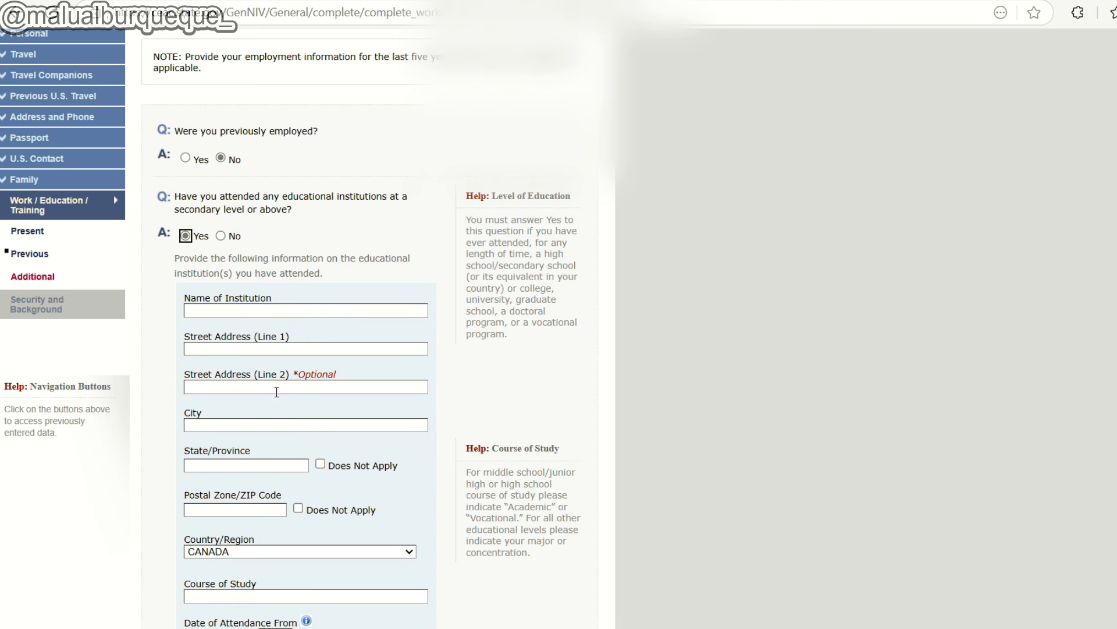
scroll(224, 442, "down", 2)
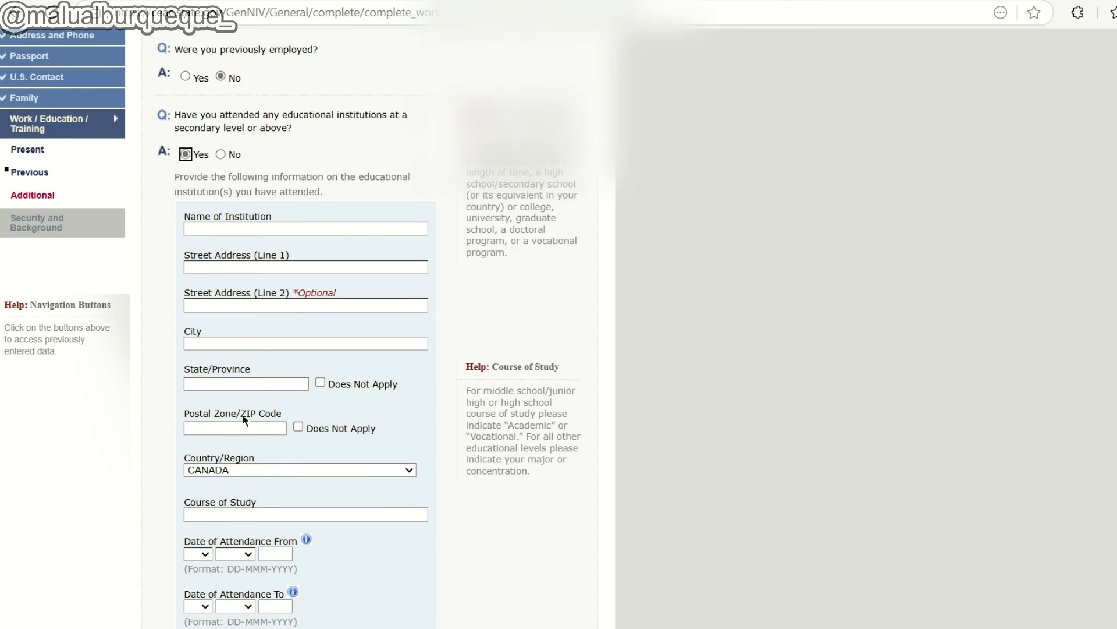
scroll(245, 420, "down", 2)
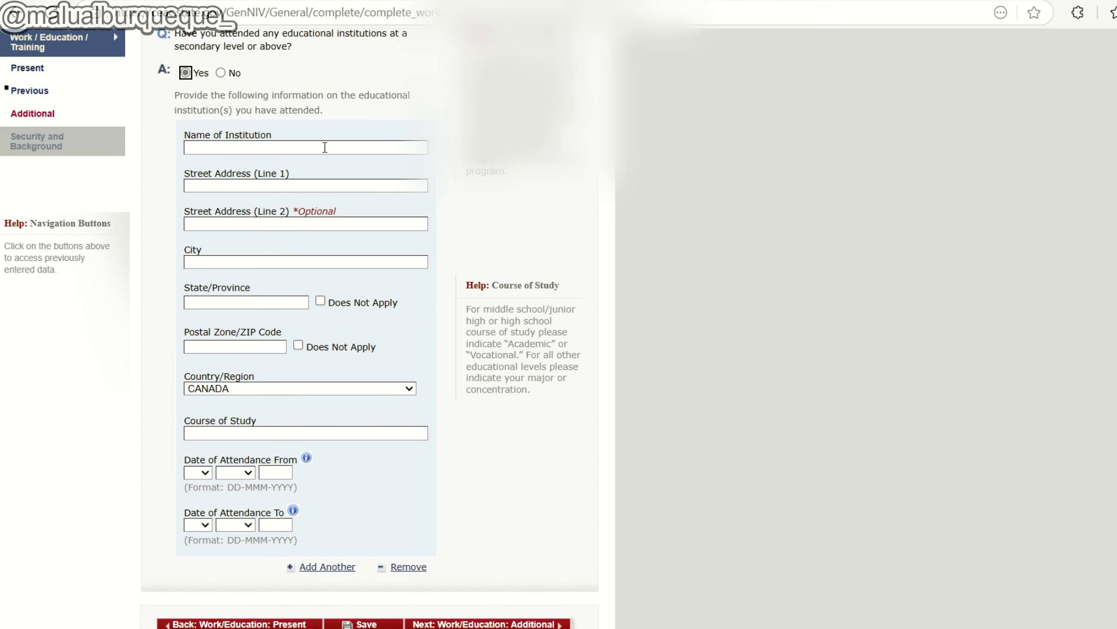
scroll(242, 254, "up", 2)
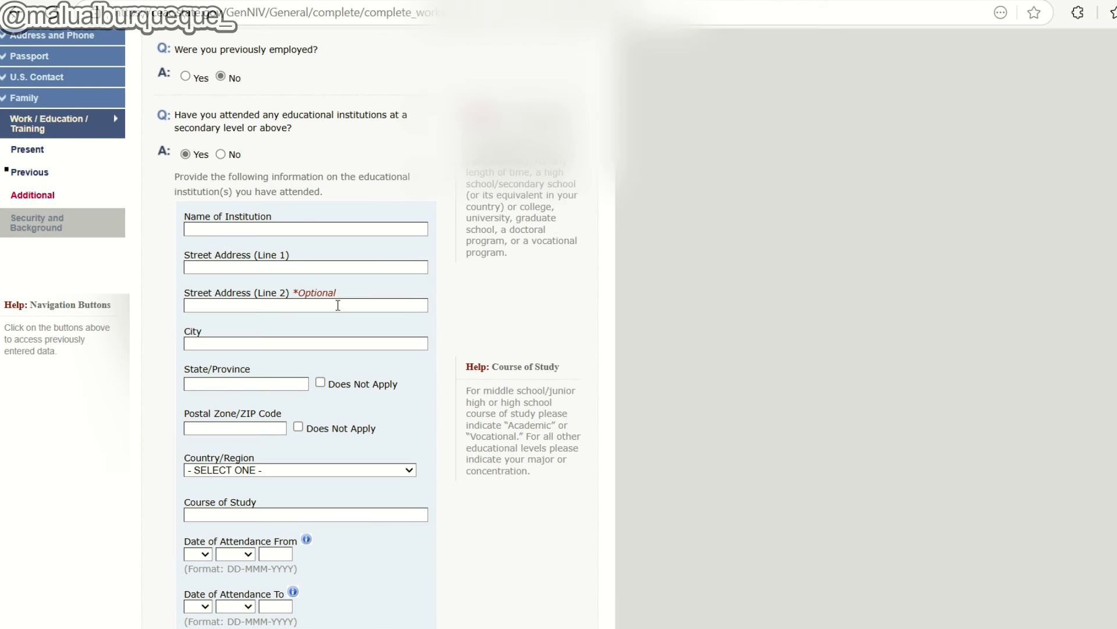
scroll(304, 145, "down", 5)
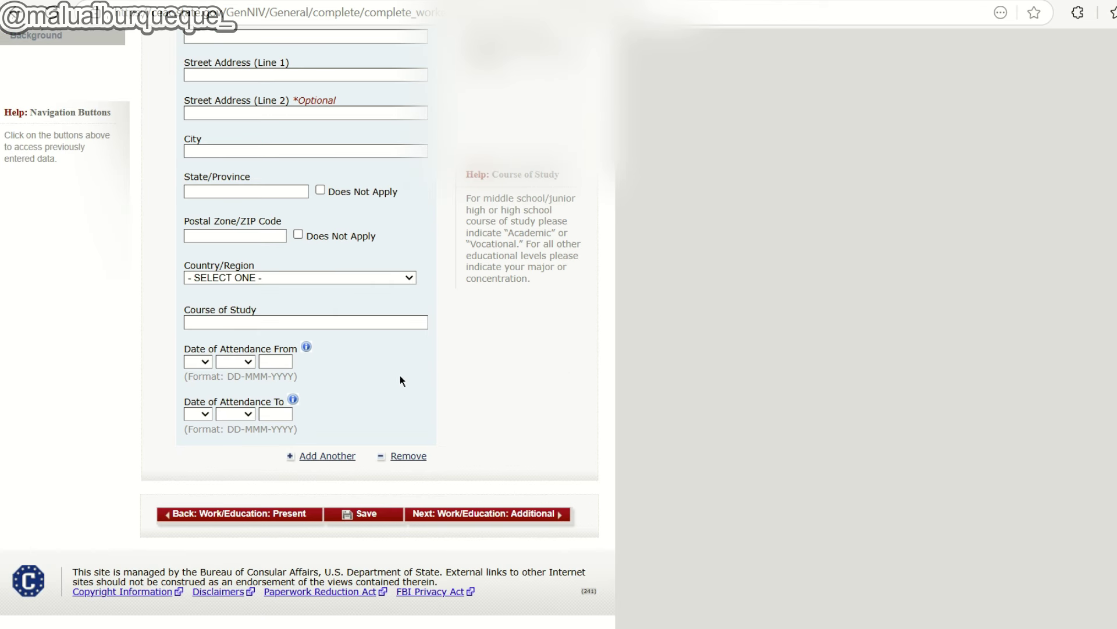
left_click(488, 513)
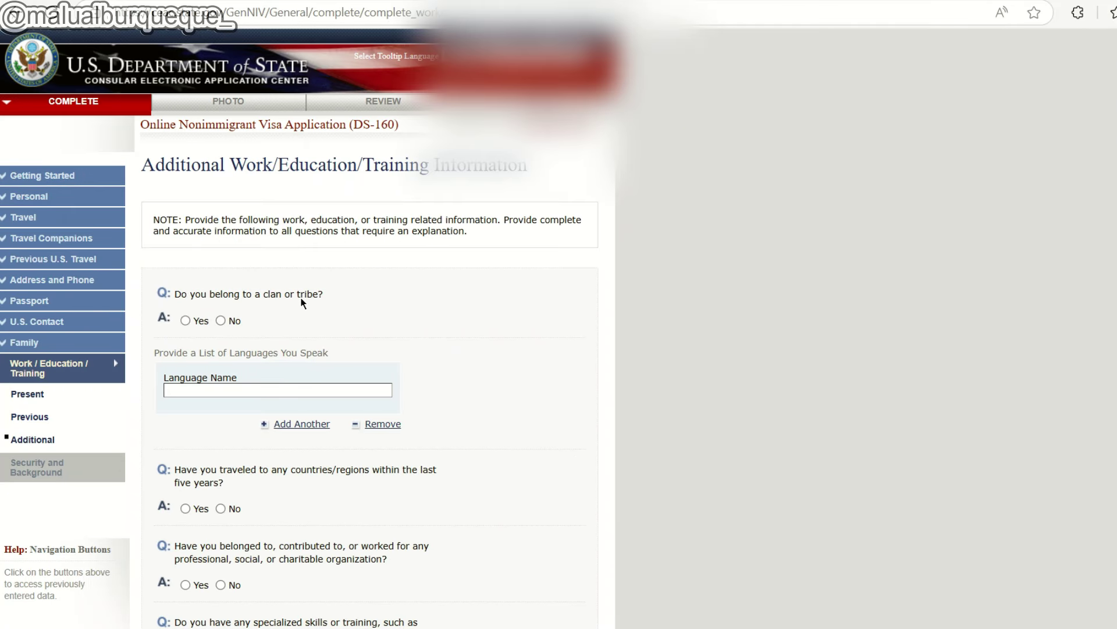
Answer No to clan or tribe, enter SPANISH, and add a second language entry for ENGLISH.
left_click(220, 320)
scroll(283, 314, "down", 1)
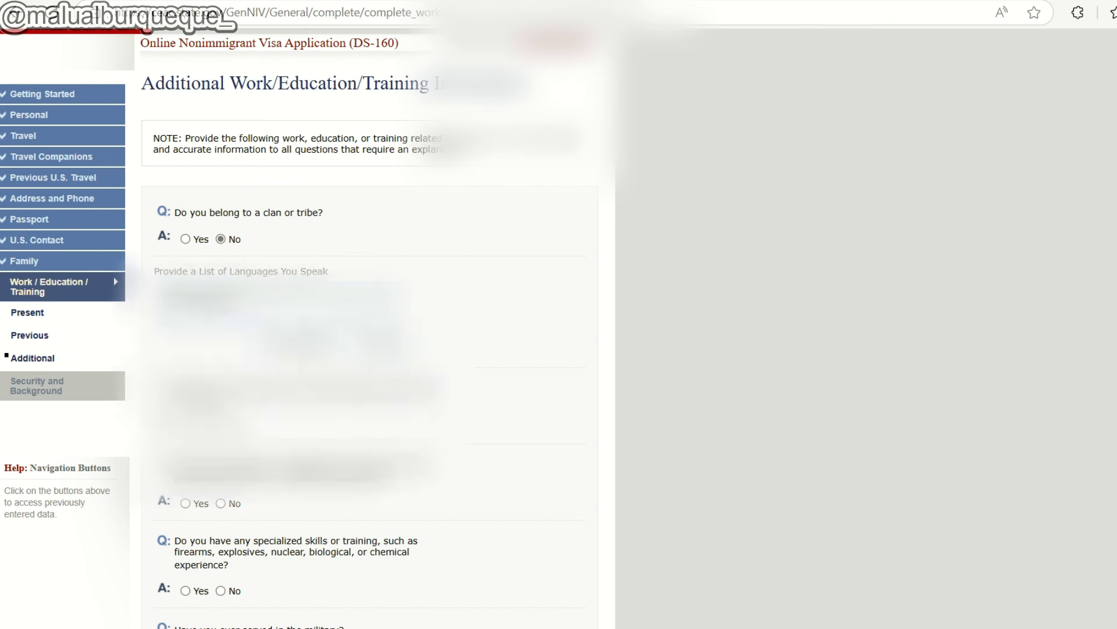
left_click(277, 309)
left_click(363, 357)
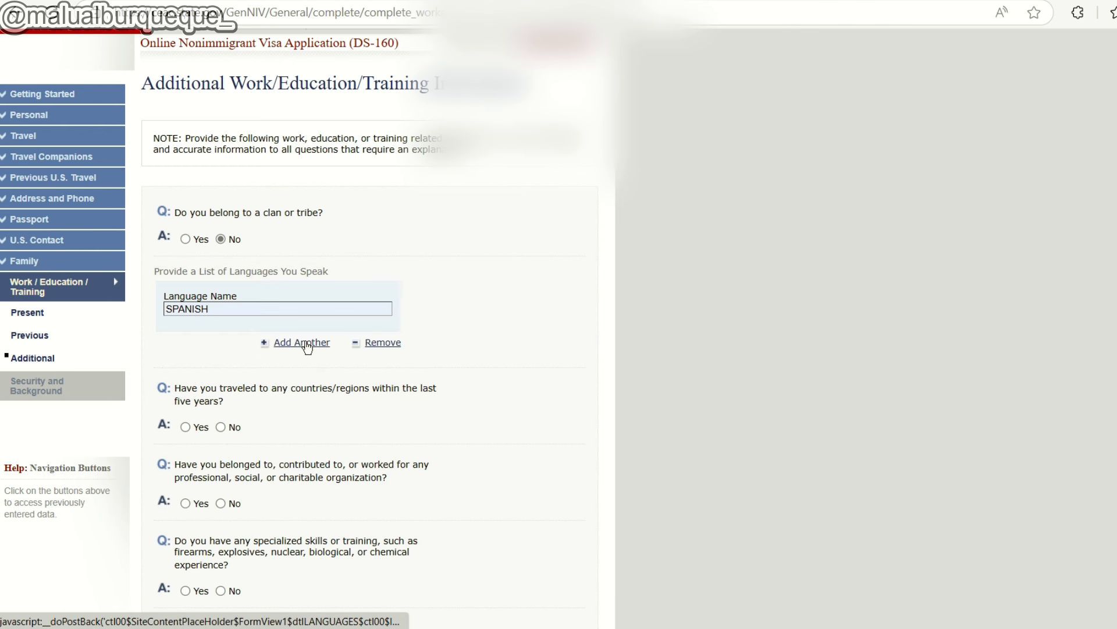
left_click(301, 343)
type("ENGLISH")
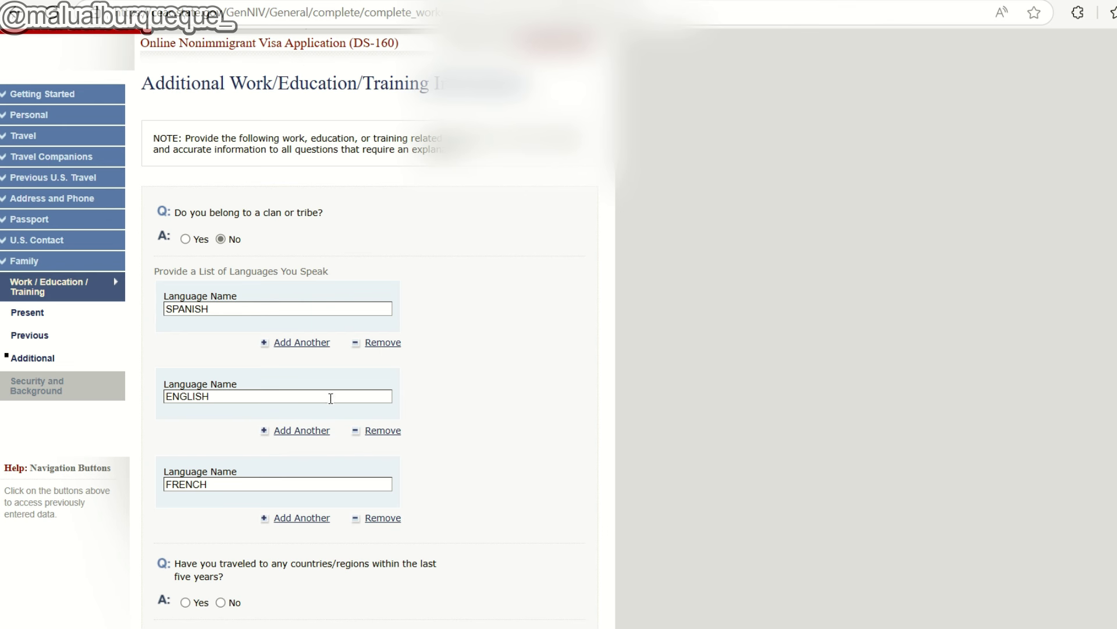
scroll(331, 399, "down", 4)
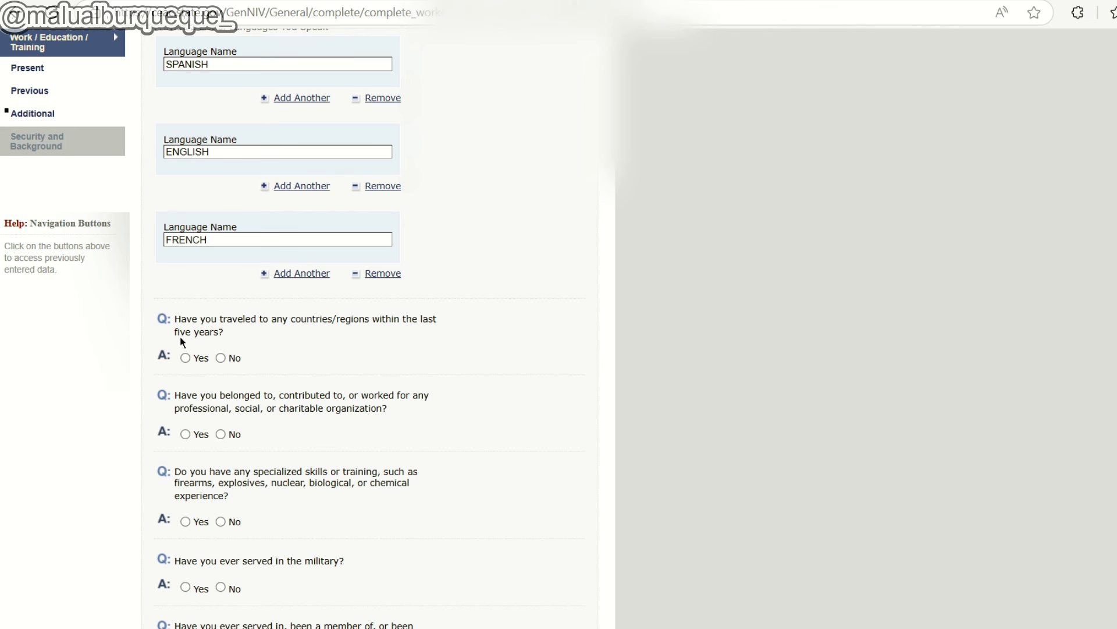
Mark No for five-year travel, organization membership, specialized skills and military service.
left_click(185, 357)
scroll(186, 361, "down", 1)
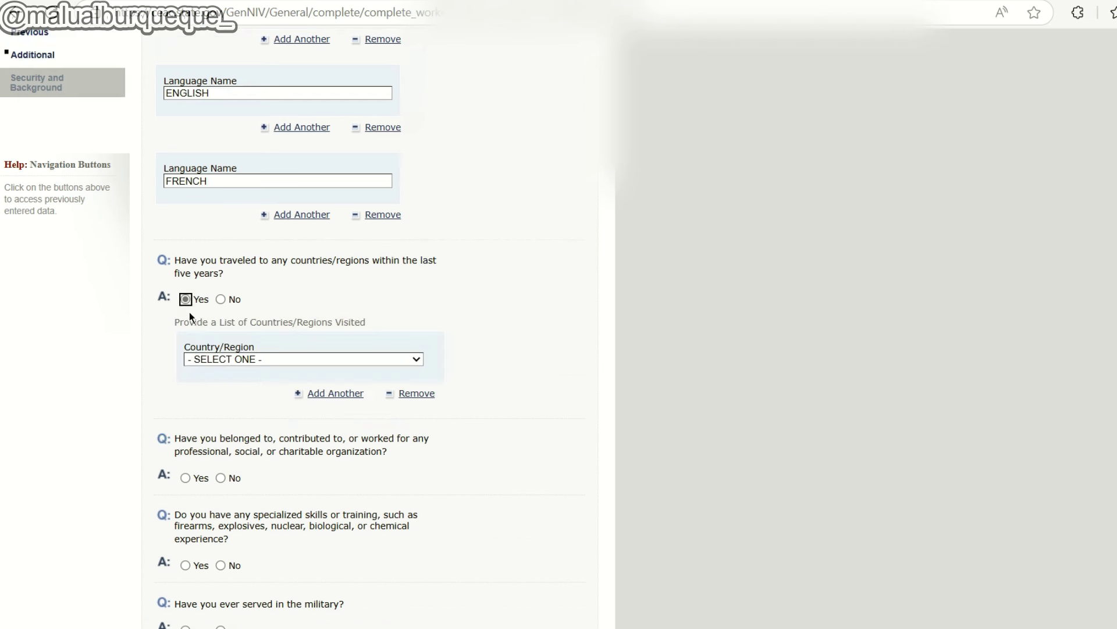
left_click(221, 299)
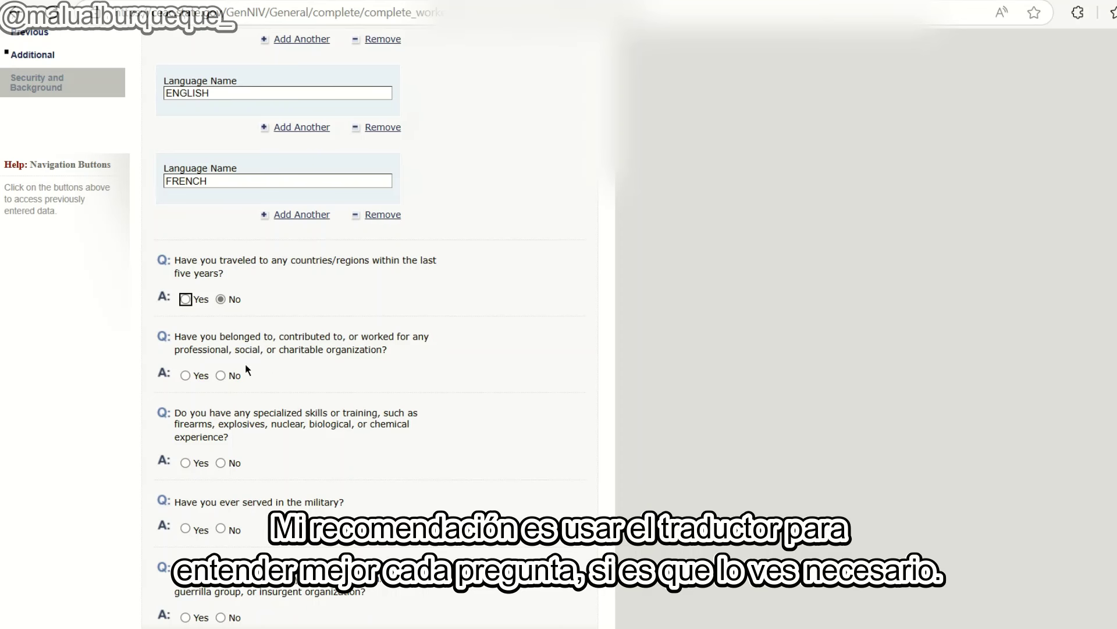
left_click(221, 376)
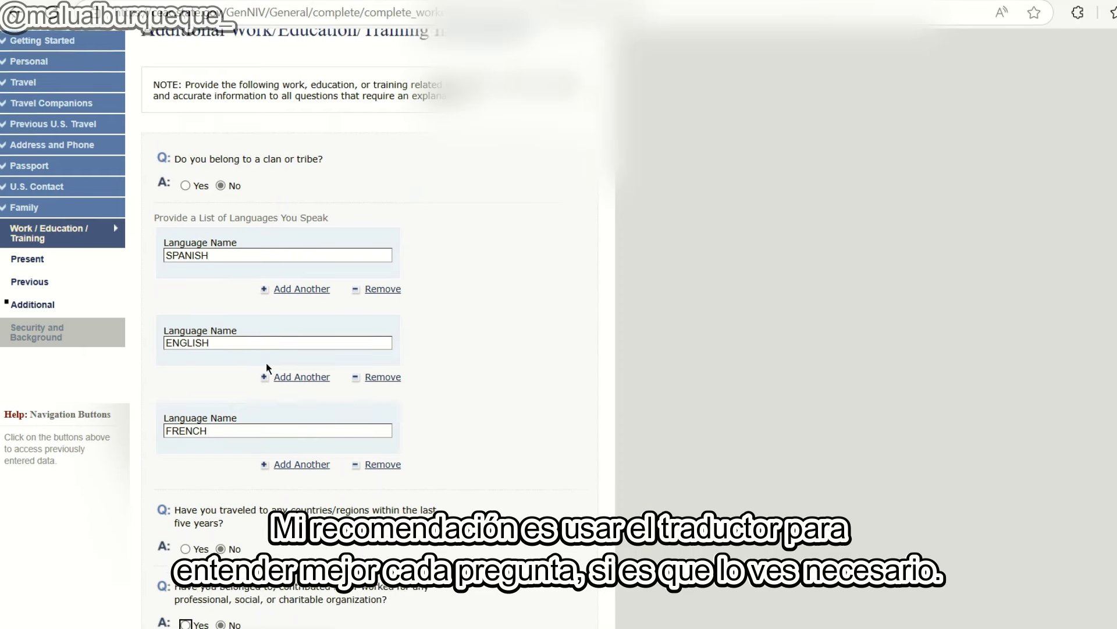
scroll(187, 301, "down", 1)
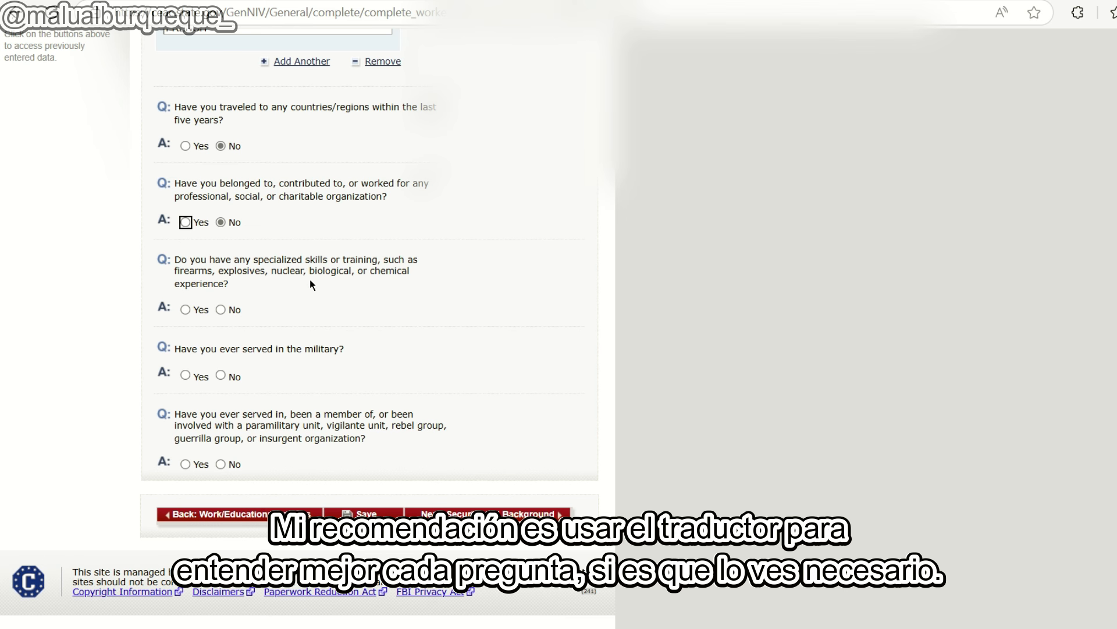
left_click(221, 309)
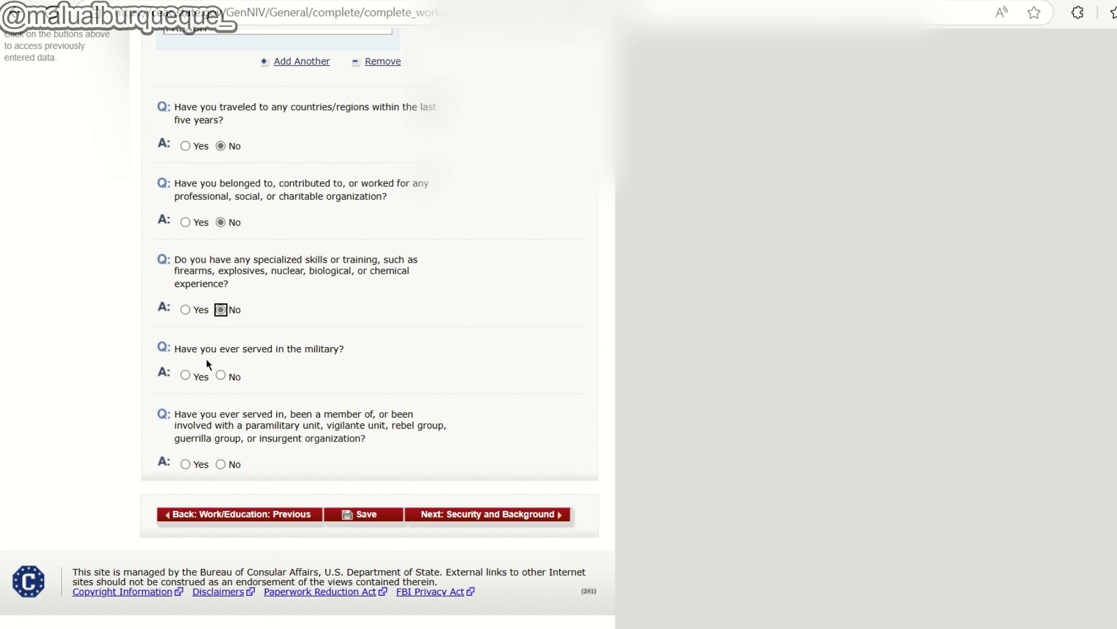
left_click(220, 375)
scroll(262, 368, "up", 4)
scroll(263, 368, "down", 4)
Answer No to paramilitary, then No to Part 1's communicable disease, mental disorder and drug-abuse questions.
left_click(221, 465)
left_click(481, 514)
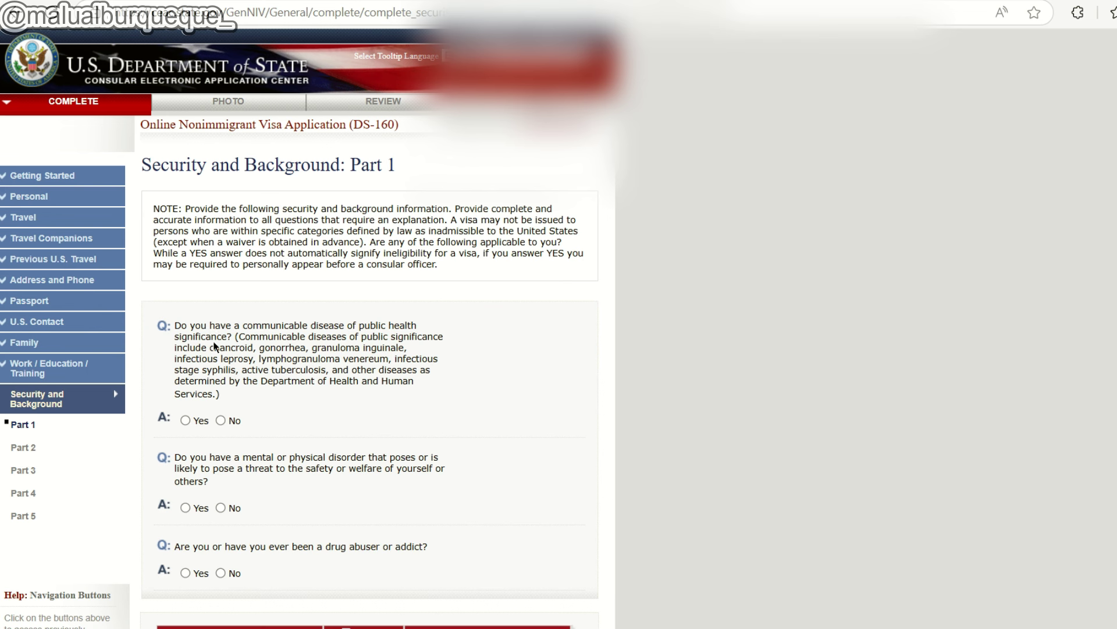
scroll(236, 375, "down", 1)
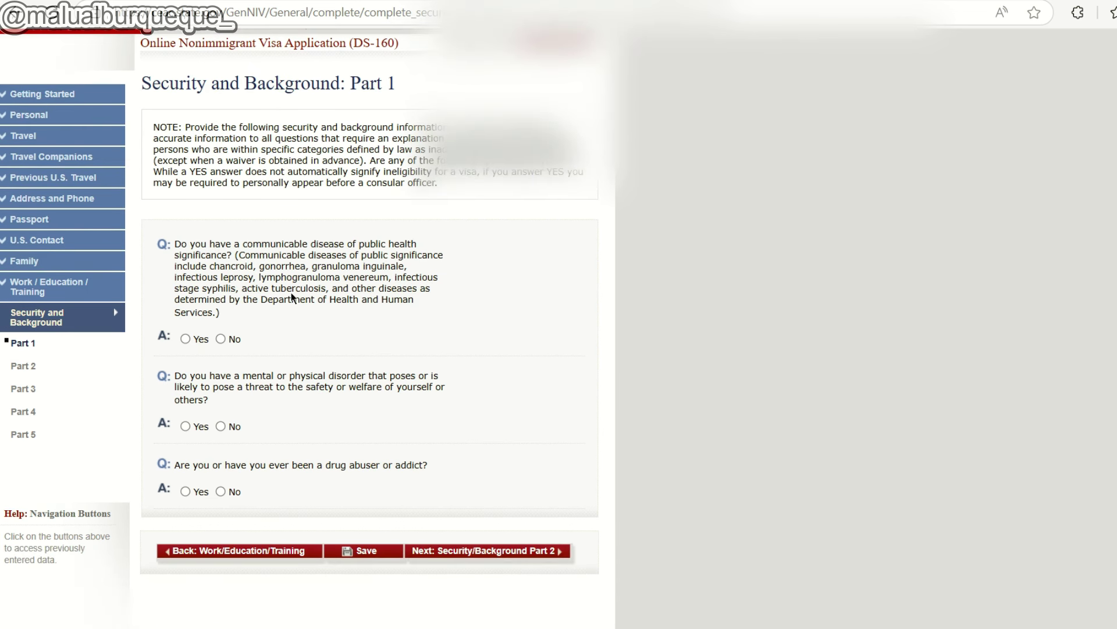
left_click(221, 339)
left_click(220, 491)
left_click(220, 427)
left_click(221, 339)
left_click(513, 550)
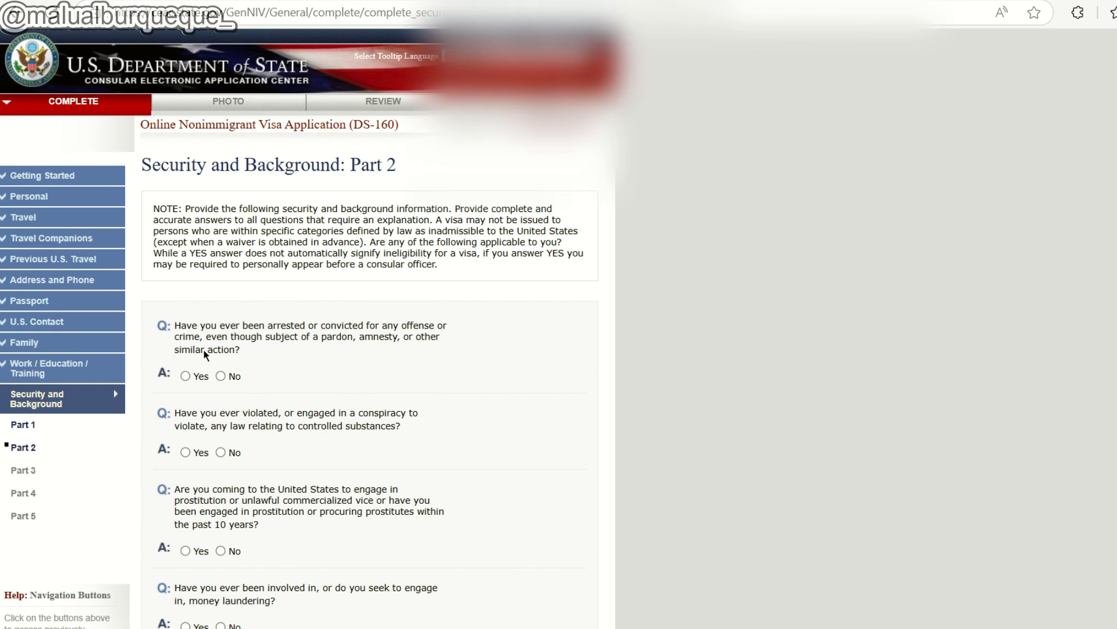
Read down through every Security and Background Part 2 question, then continue to Part 3.
scroll(232, 379, "down", 1)
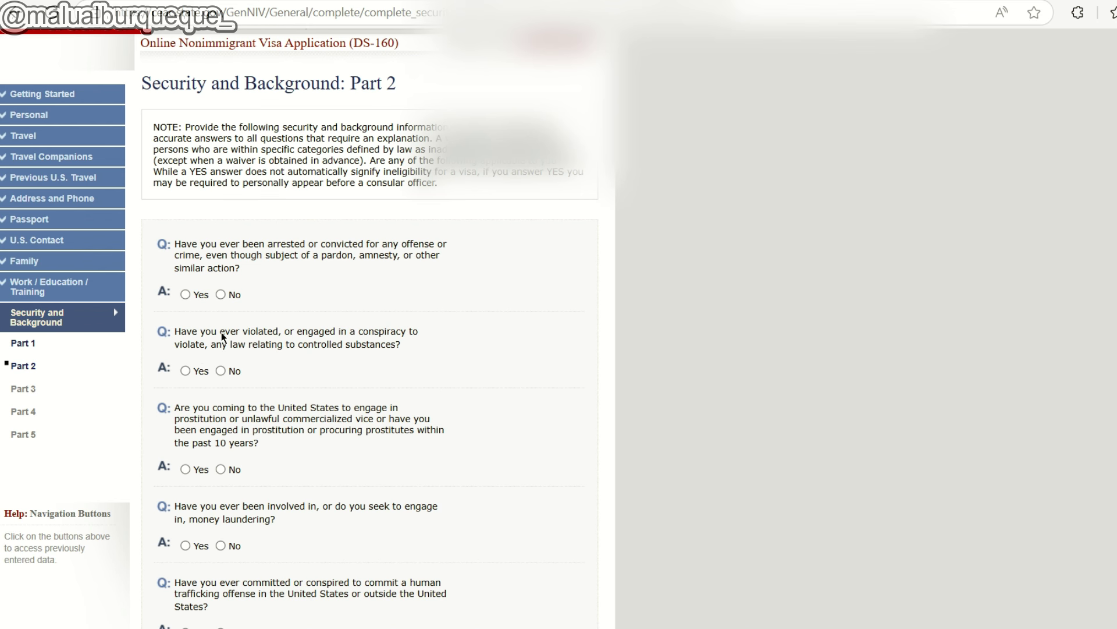
scroll(233, 376, "down", 1)
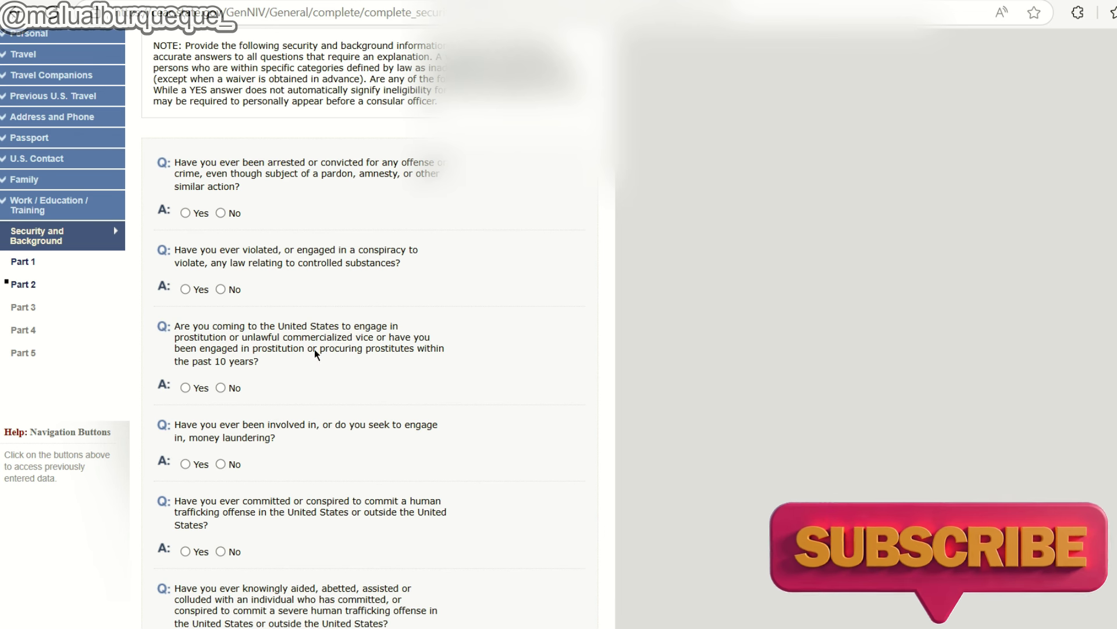
scroll(227, 384, "down", 2)
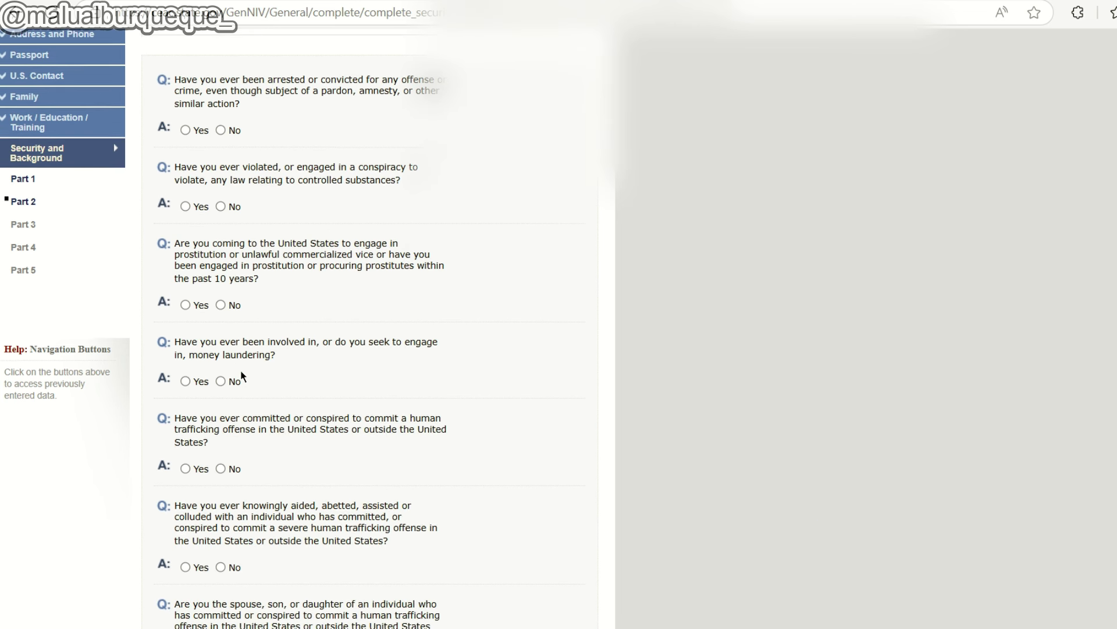
scroll(222, 299, "down", 2)
scroll(240, 300, "down", 2)
scroll(243, 302, "down", 1)
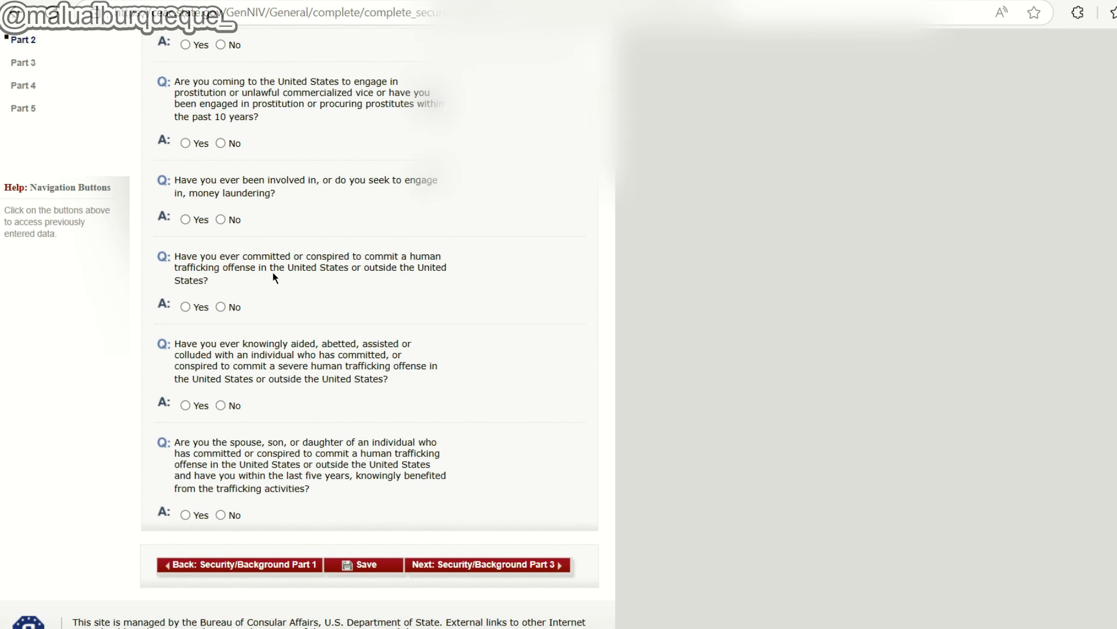
scroll(230, 309, "down", 1)
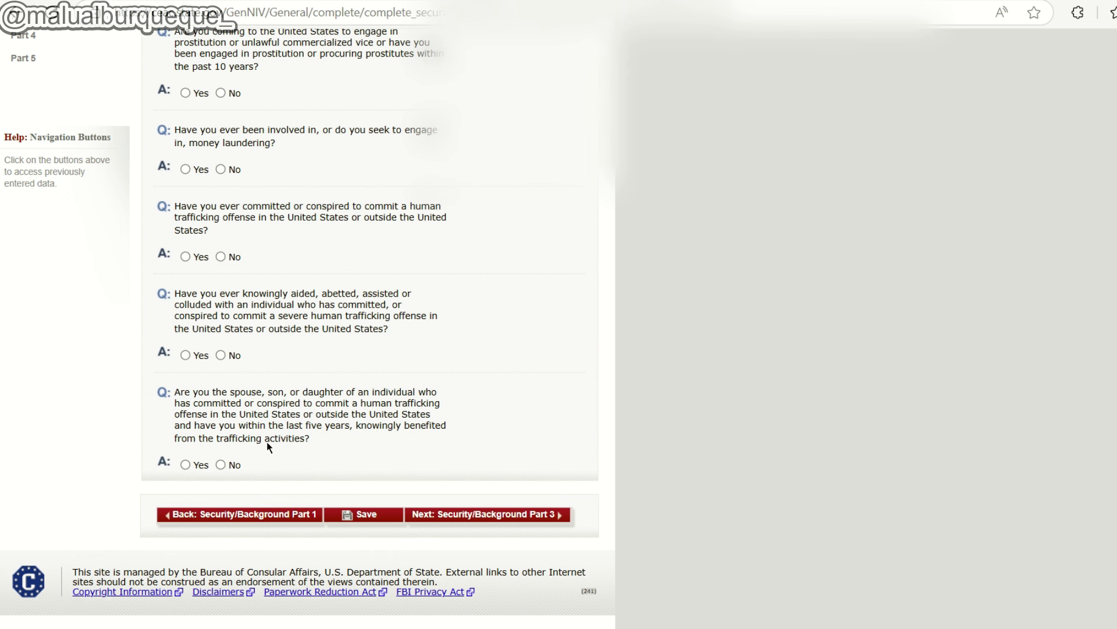
left_click(509, 516)
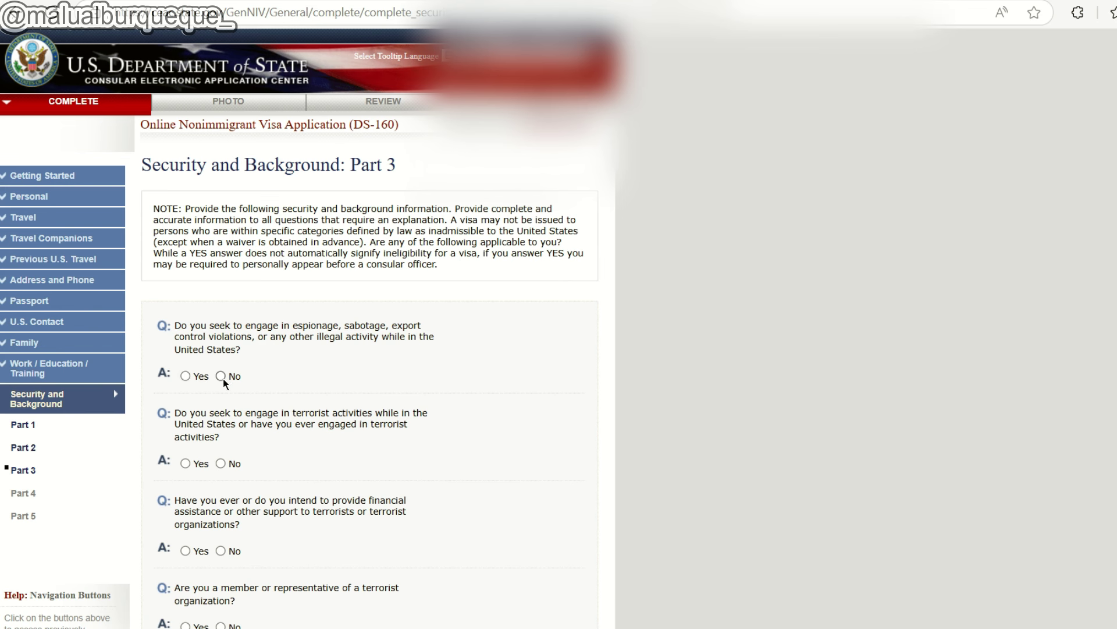
Answer No to the religious-freedom, population-controls and organ-transplantation questions.
scroll(244, 338, "down", 2)
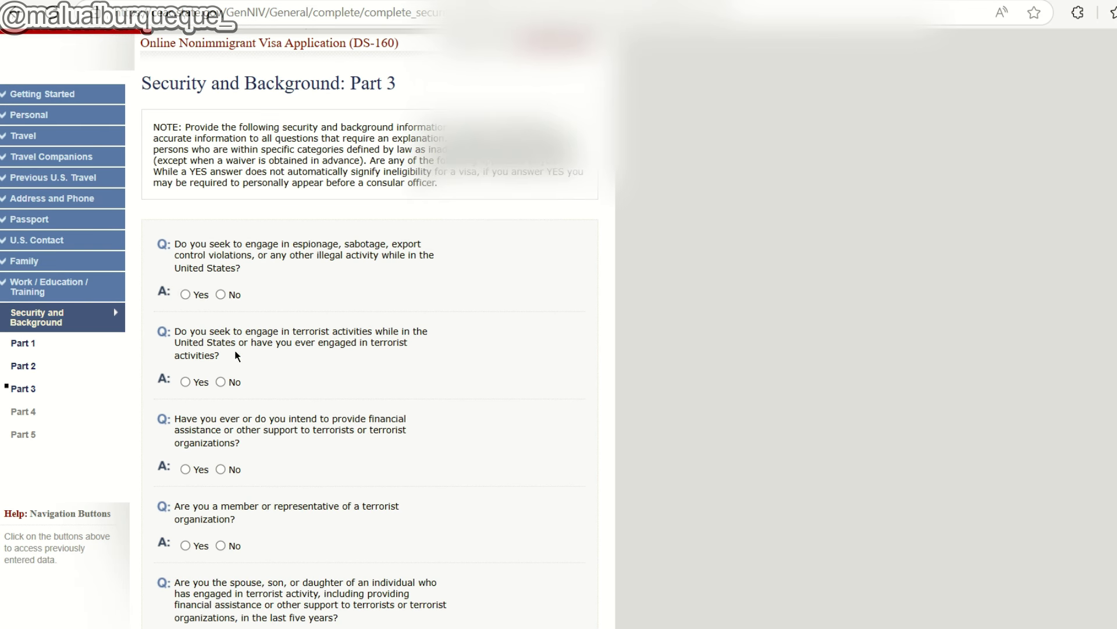
scroll(237, 356, "down", 2)
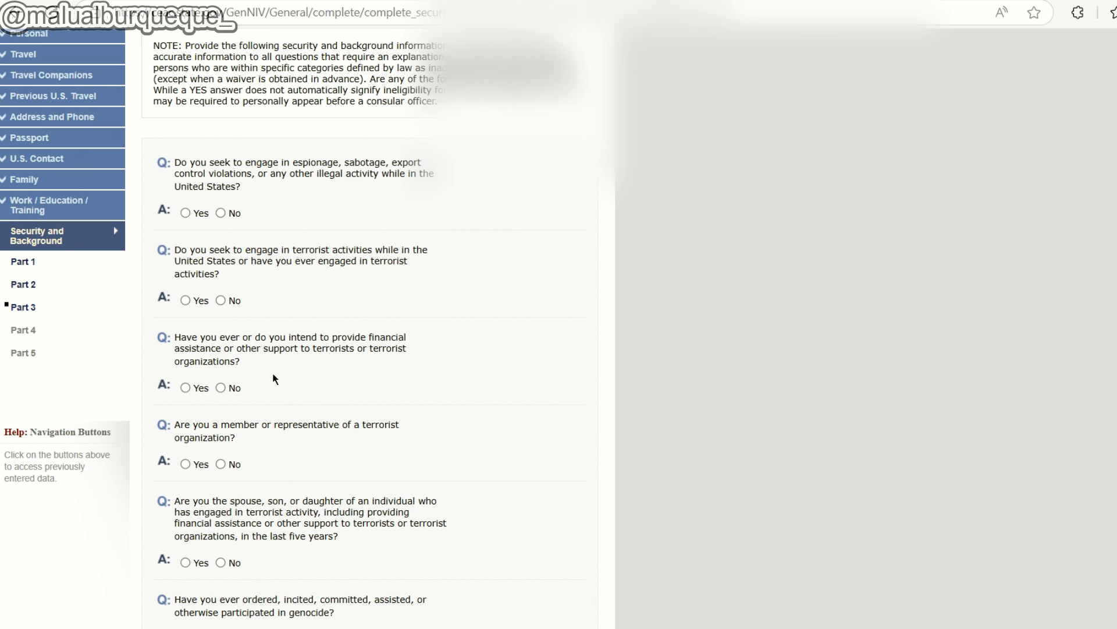
scroll(268, 369, "down", 1)
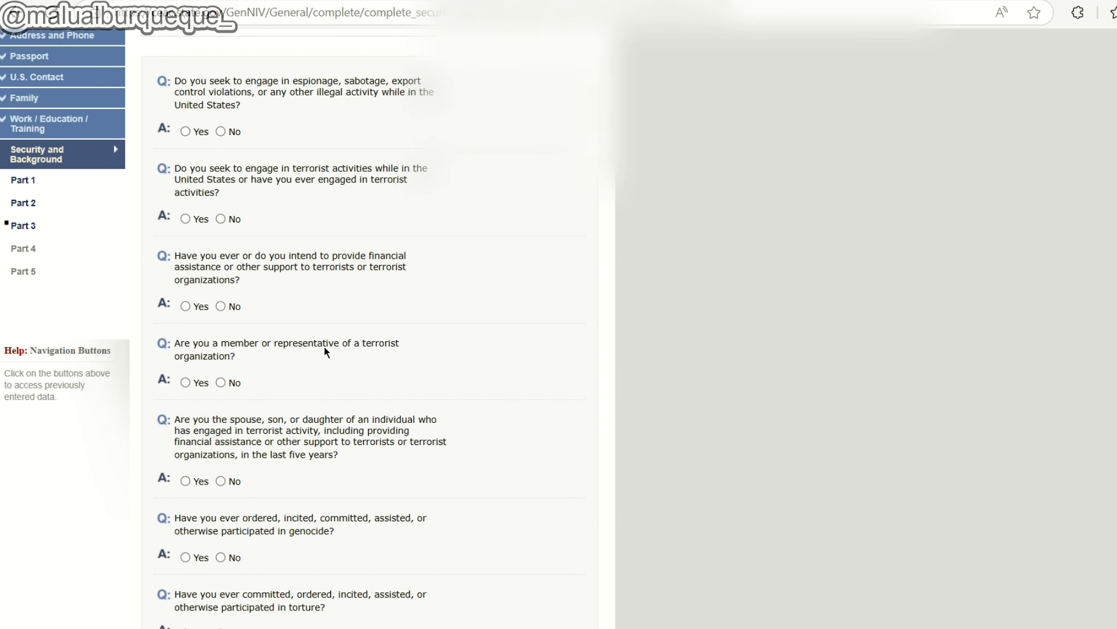
scroll(314, 347, "down", 2)
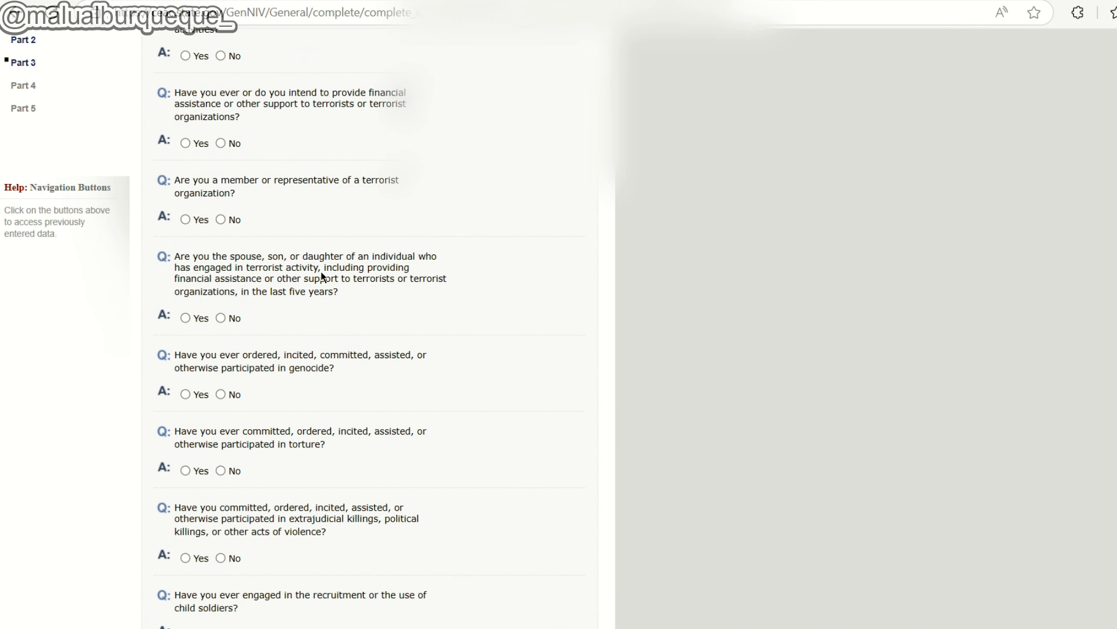
scroll(336, 270, "down", 1)
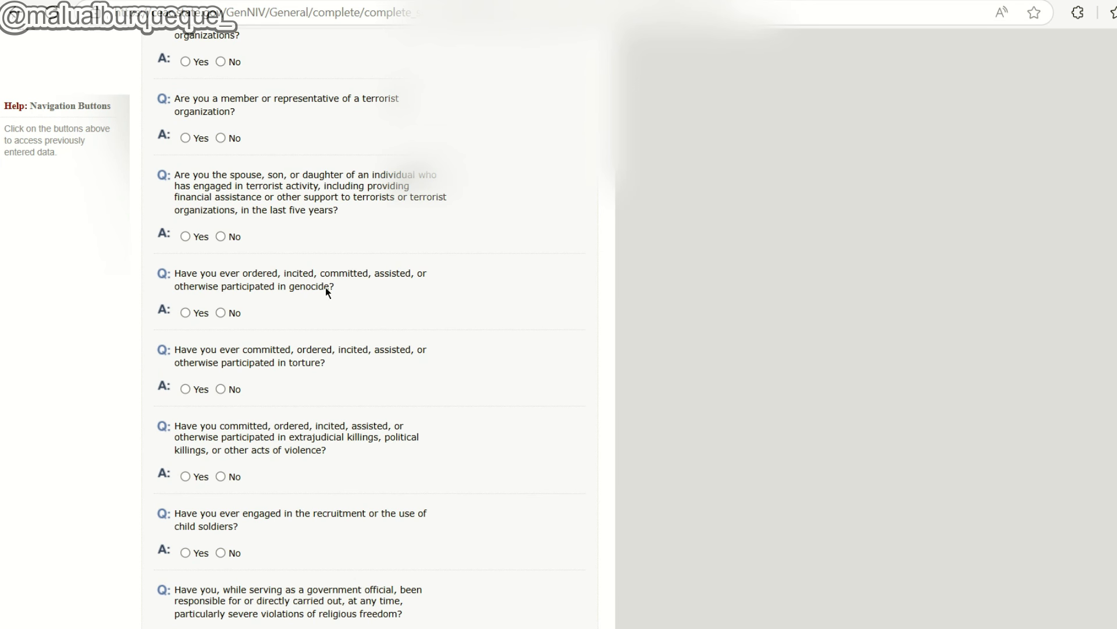
scroll(326, 288, "down", 1)
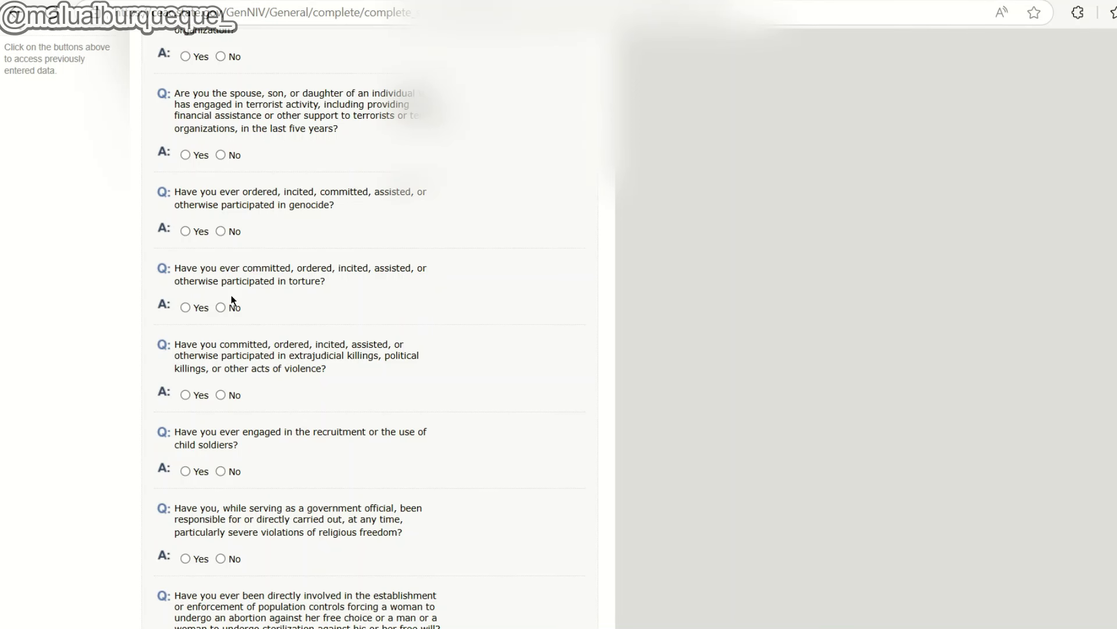
scroll(232, 291, "down", 1)
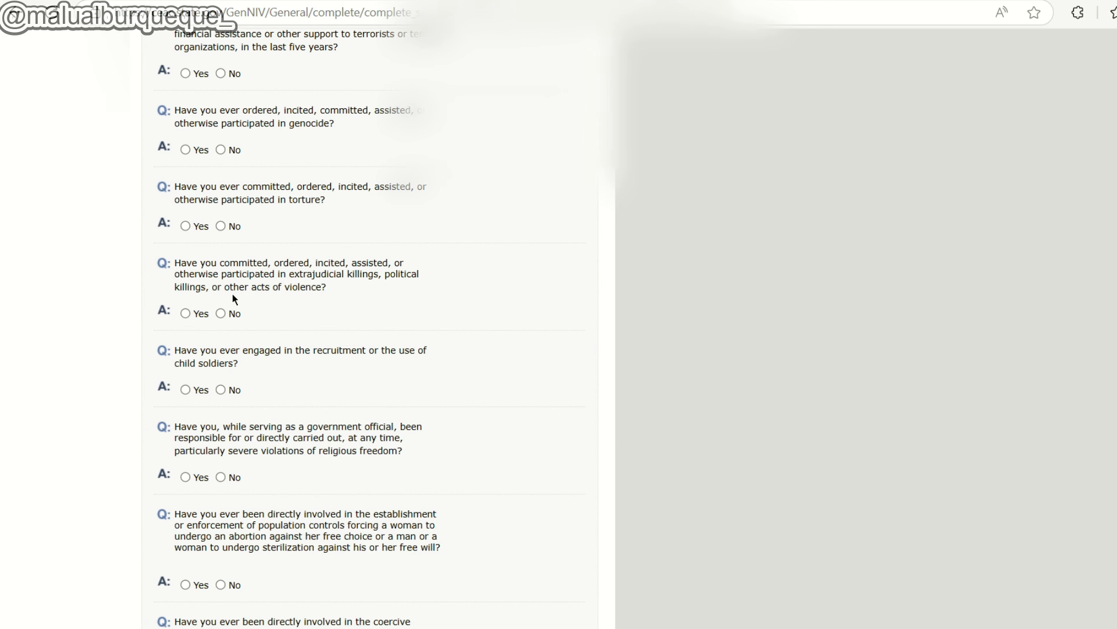
scroll(233, 297, "down", 1)
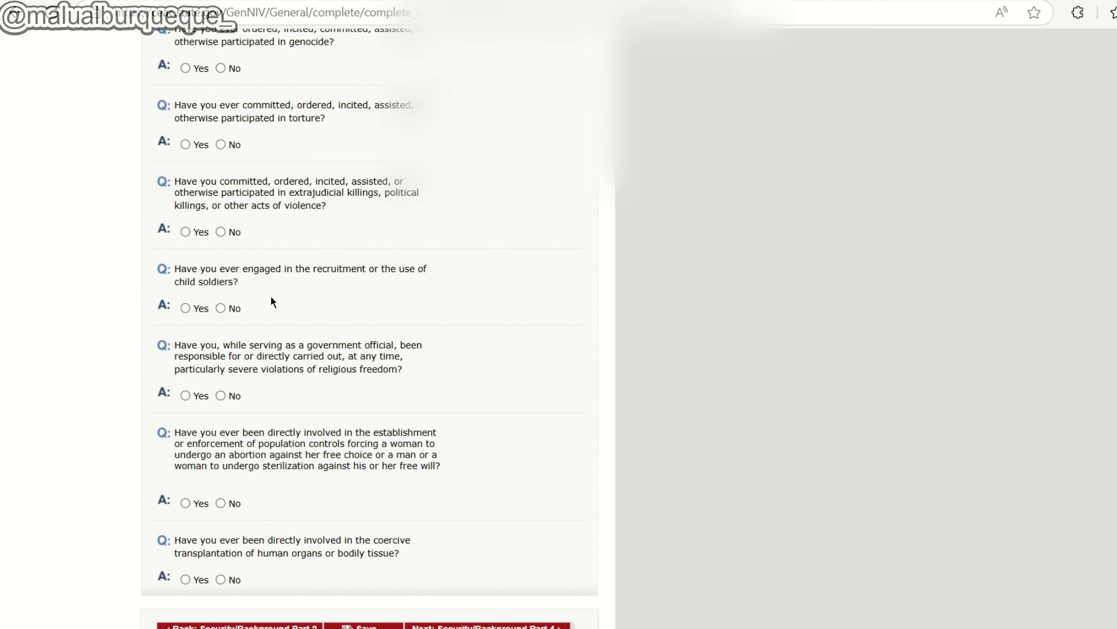
scroll(264, 282, "down", 1)
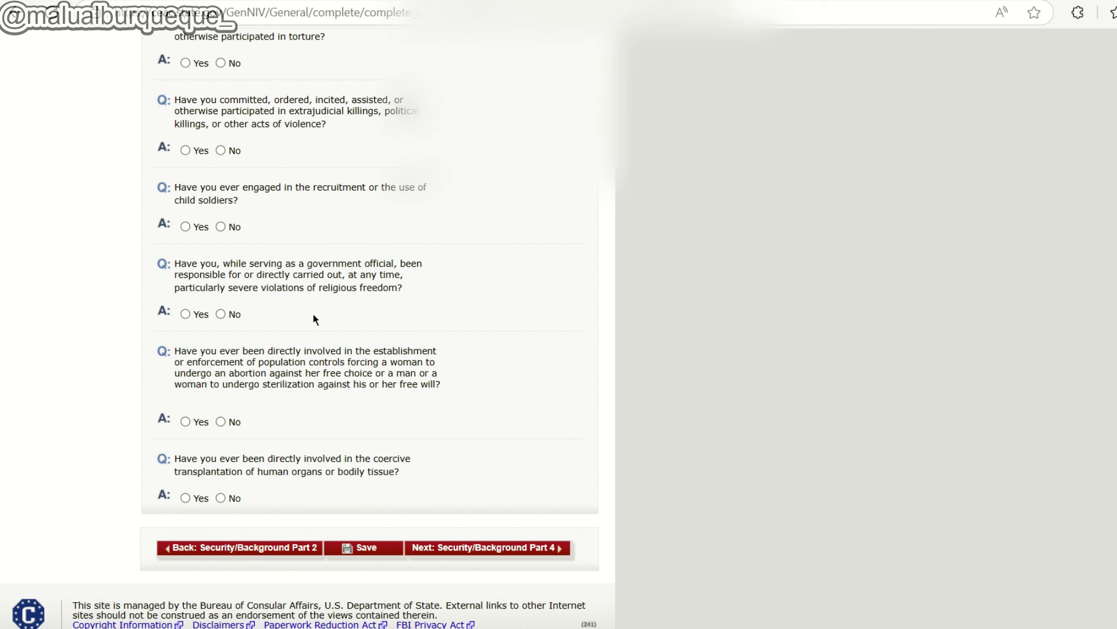
left_click(221, 313)
left_click(221, 420)
left_click(221, 498)
Answer No to espionage, terrorist activities, terrorist financial support and torture questions.
left_click(483, 550)
left_click(221, 191)
left_click(221, 268)
scroll(231, 166, "down", 1)
scroll(262, 78, "up", 1)
scroll(224, 111, "down", 2)
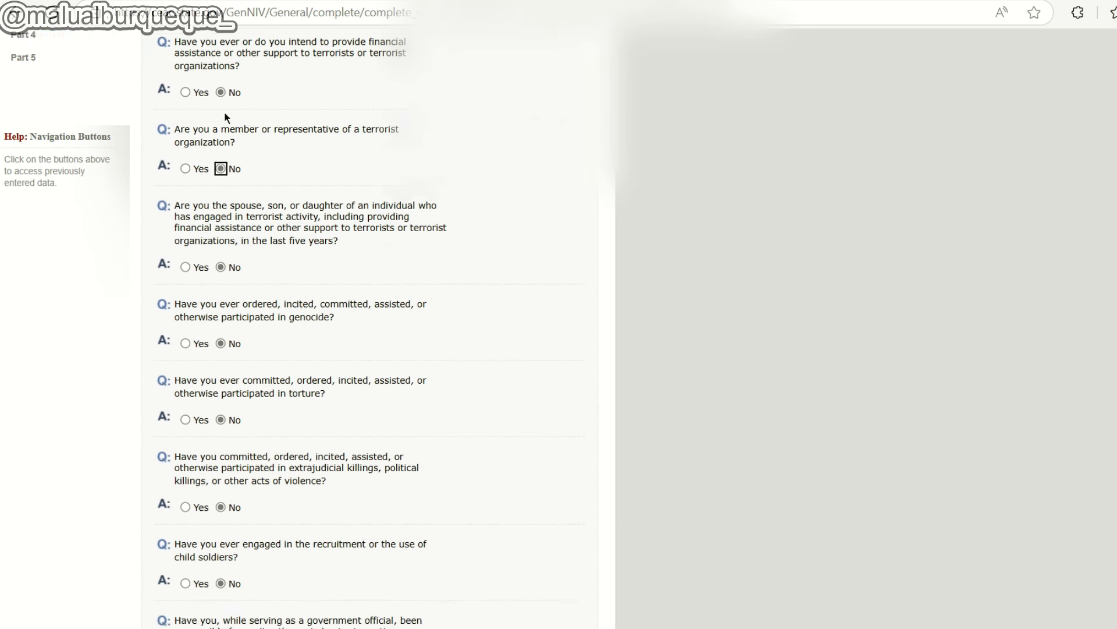
scroll(213, 203, "down", 1)
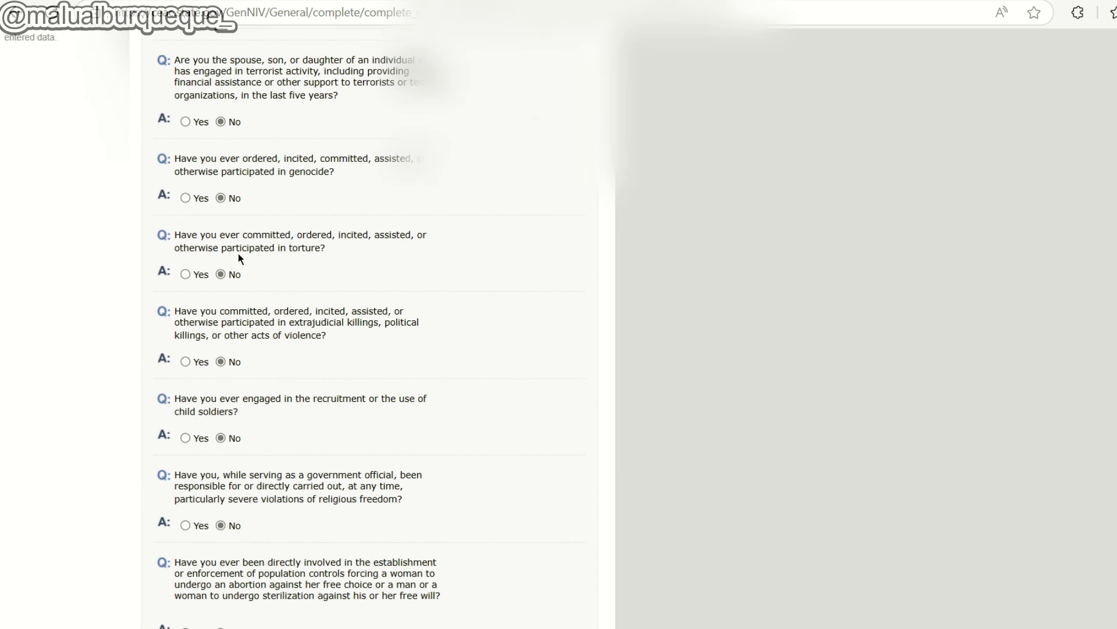
left_click(183, 276)
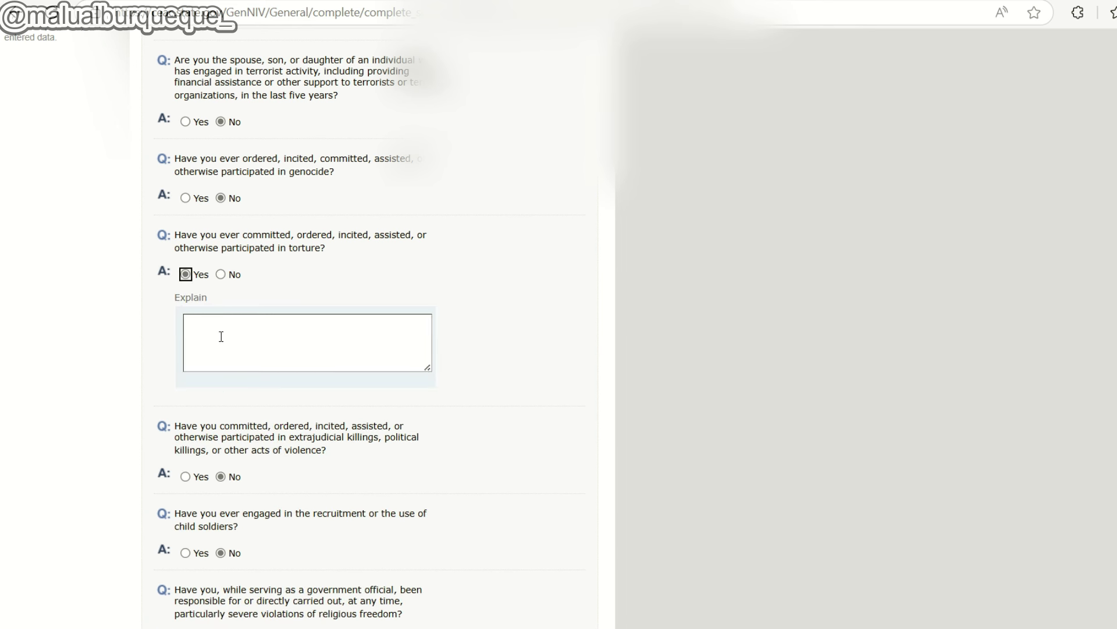
left_click(221, 275)
Move on to Part 4 and answer No to visa fraud and missed removal hearing.
scroll(343, 304, "down", 4)
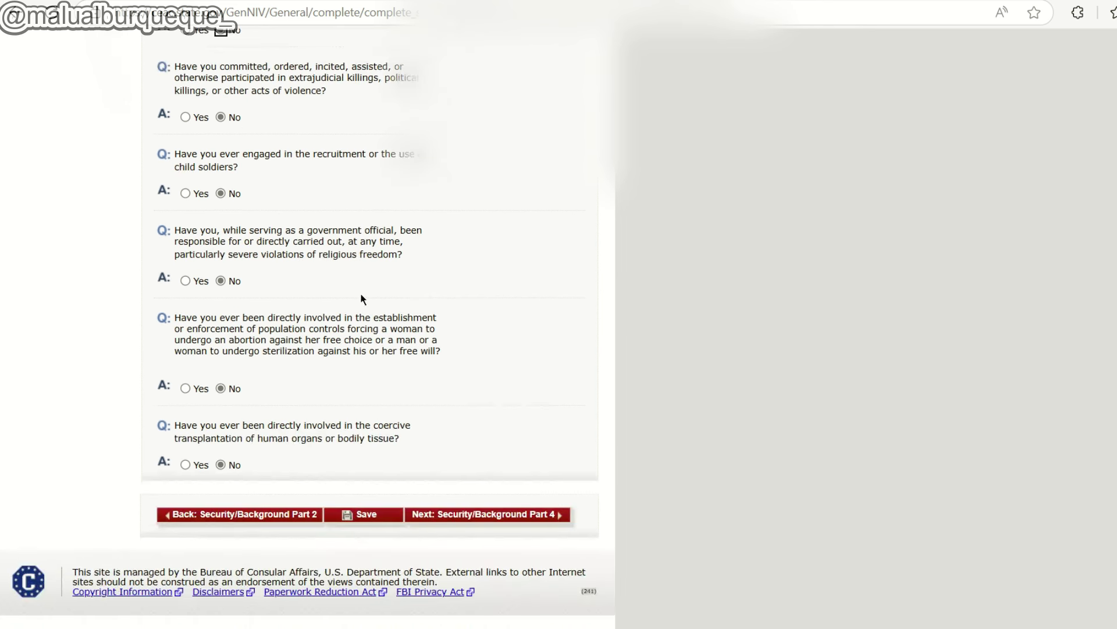
left_click(499, 521)
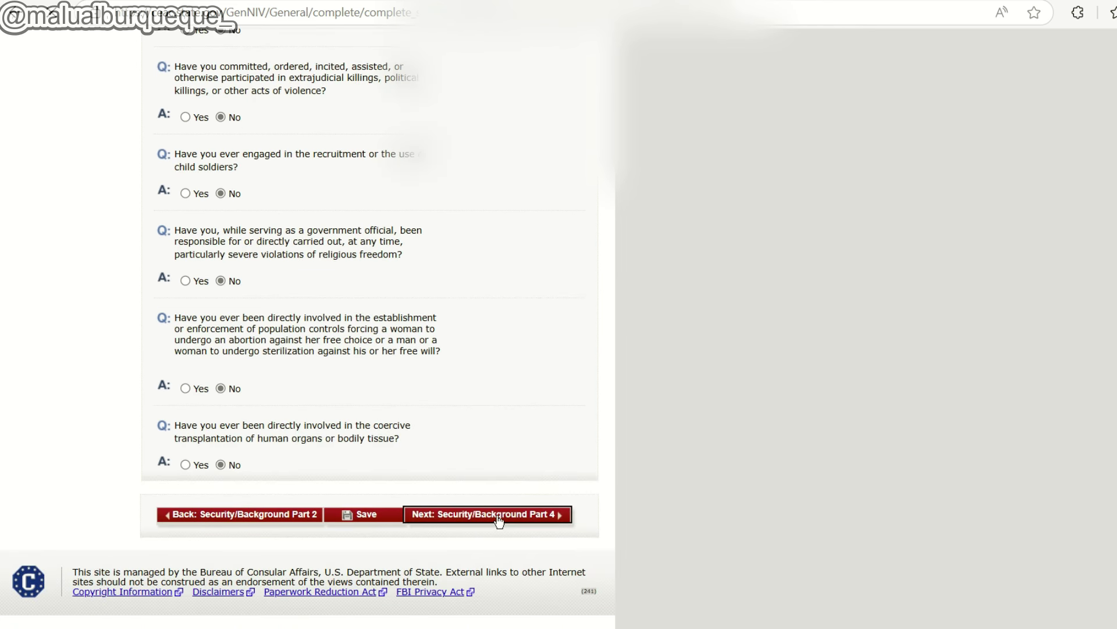
left_click(221, 381)
left_click(221, 459)
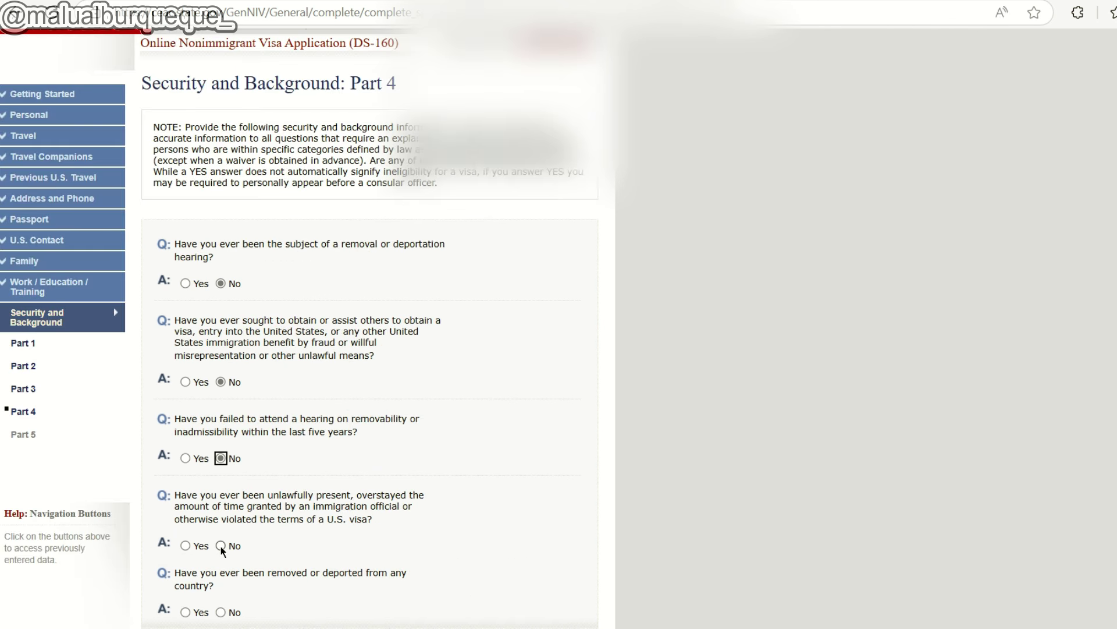
Answer No to the overstay and removed-or-deported questions, then continue to Part 5.
left_click(221, 548)
scroll(234, 506, "down", 3)
left_click(221, 448)
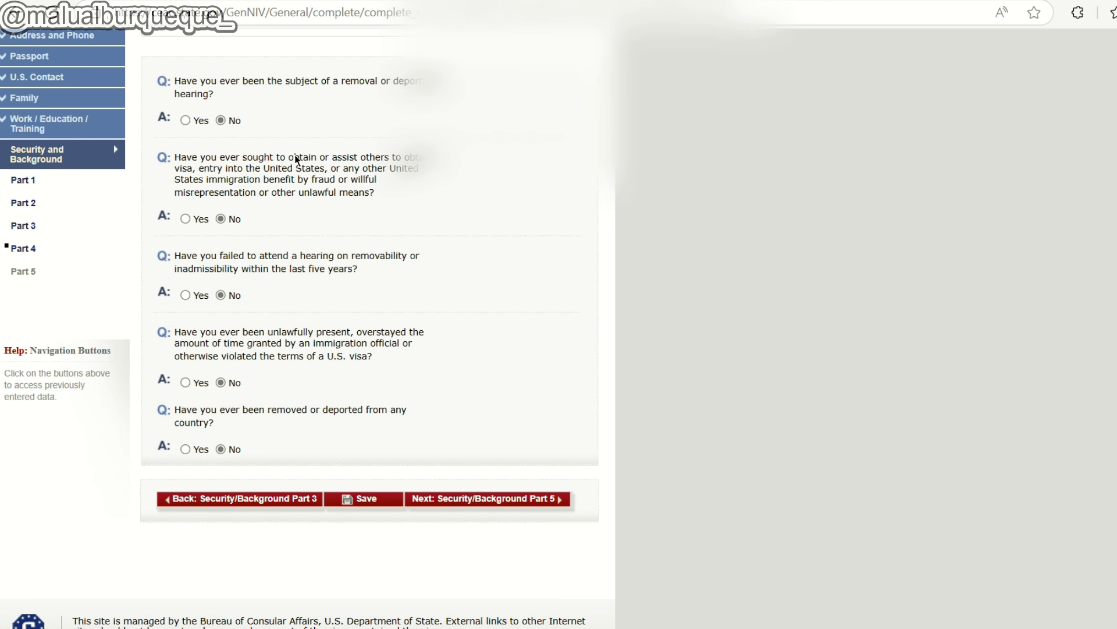
left_click_drag(278, 349, 215, 424)
left_click(504, 475)
left_click(510, 499)
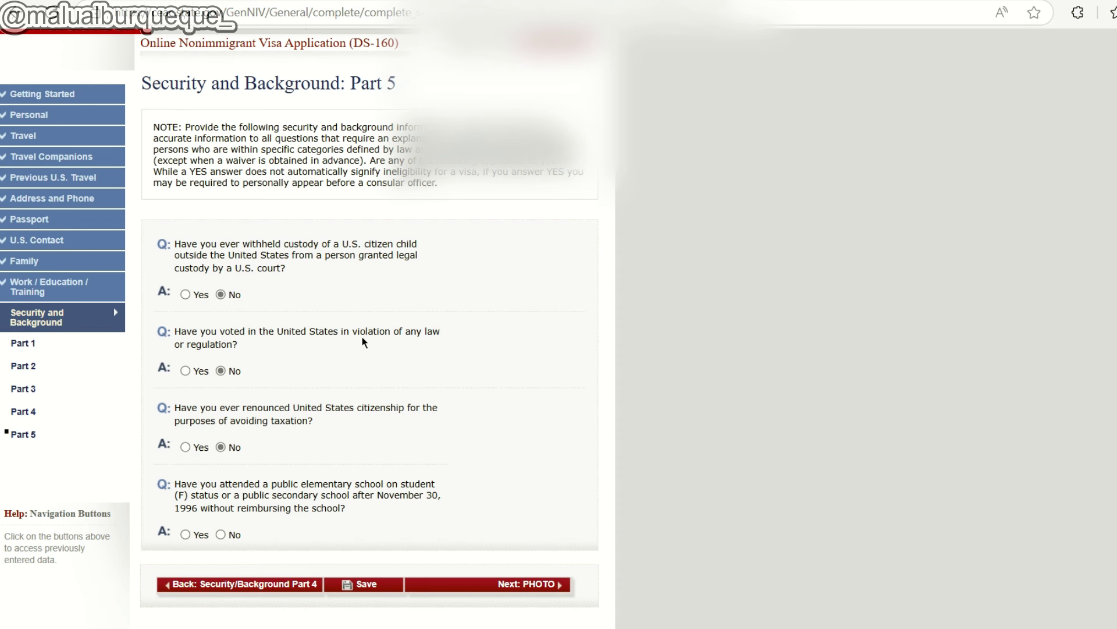
Answer No to the public elementary/secondary school reimbursement question.
scroll(288, 345, "down", 1)
scroll(288, 345, "down", 1)
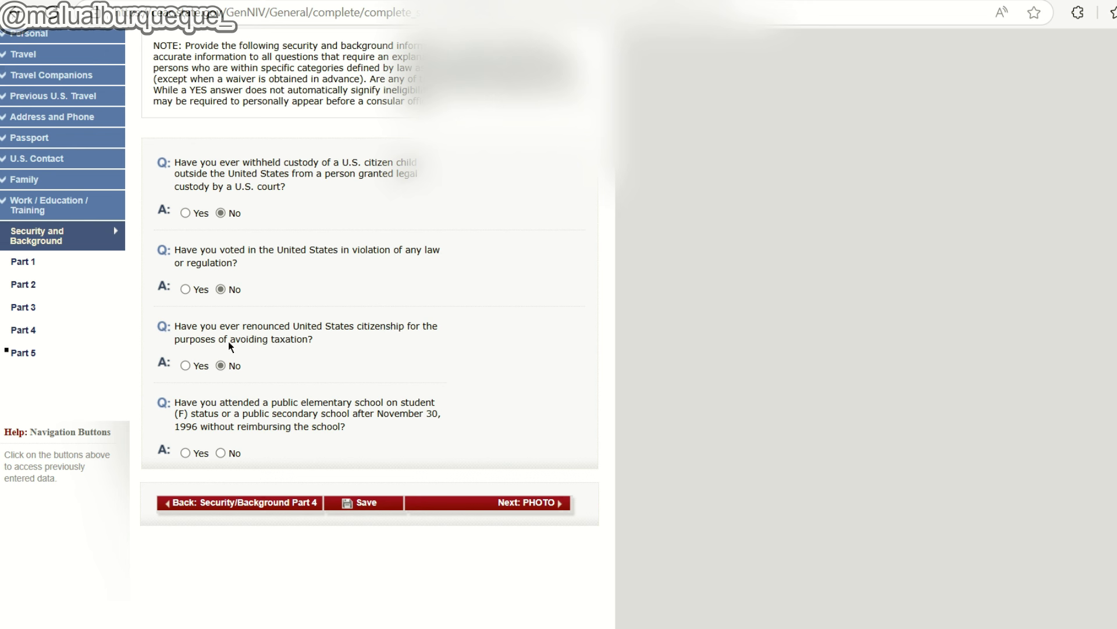
scroll(312, 394, "down", 1)
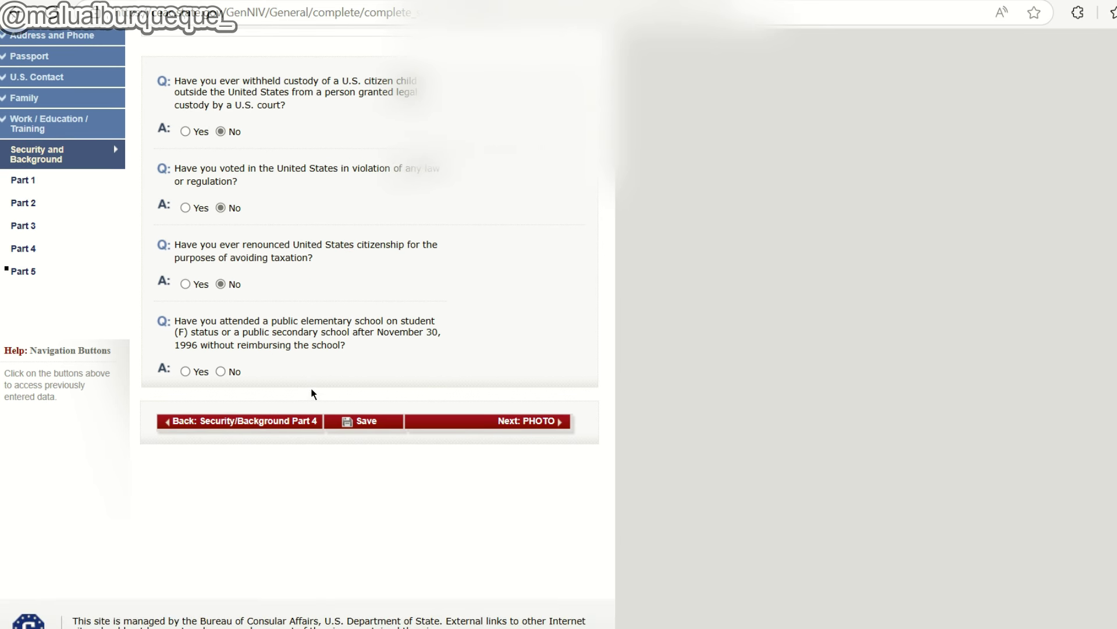
left_click(220, 371)
left_click(279, 176)
Go to the photo step, note the 240 Kb size limit, and choose a .jpg photo file.
left_click(539, 422)
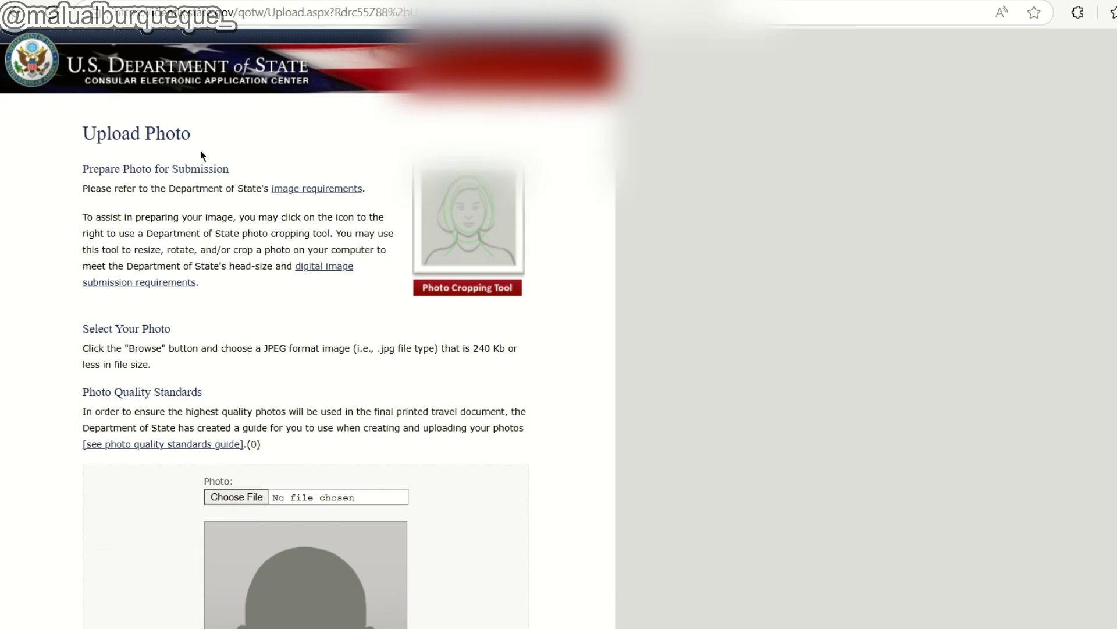
scroll(209, 169, "down", 3)
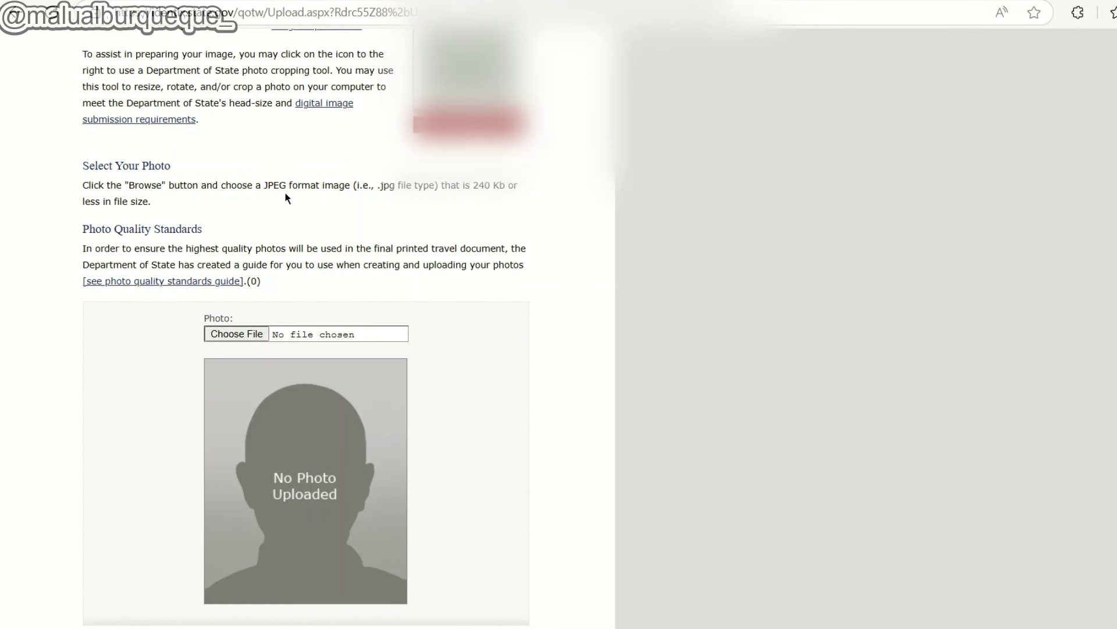
left_click_drag(469, 185, 506, 197)
left_click(504, 198)
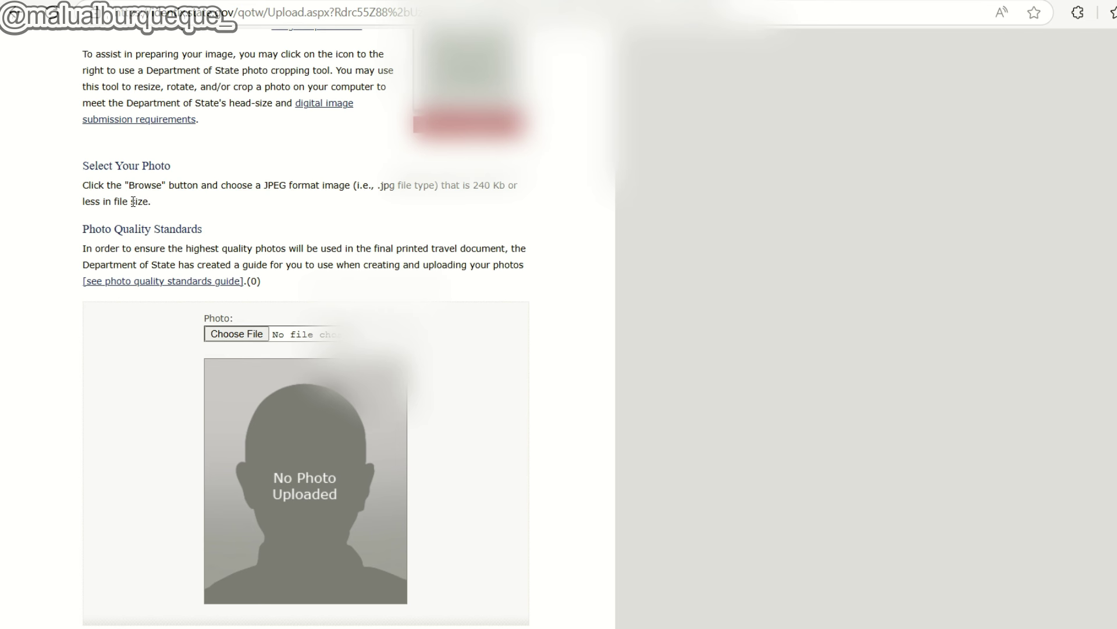
scroll(150, 217, "up", 1)
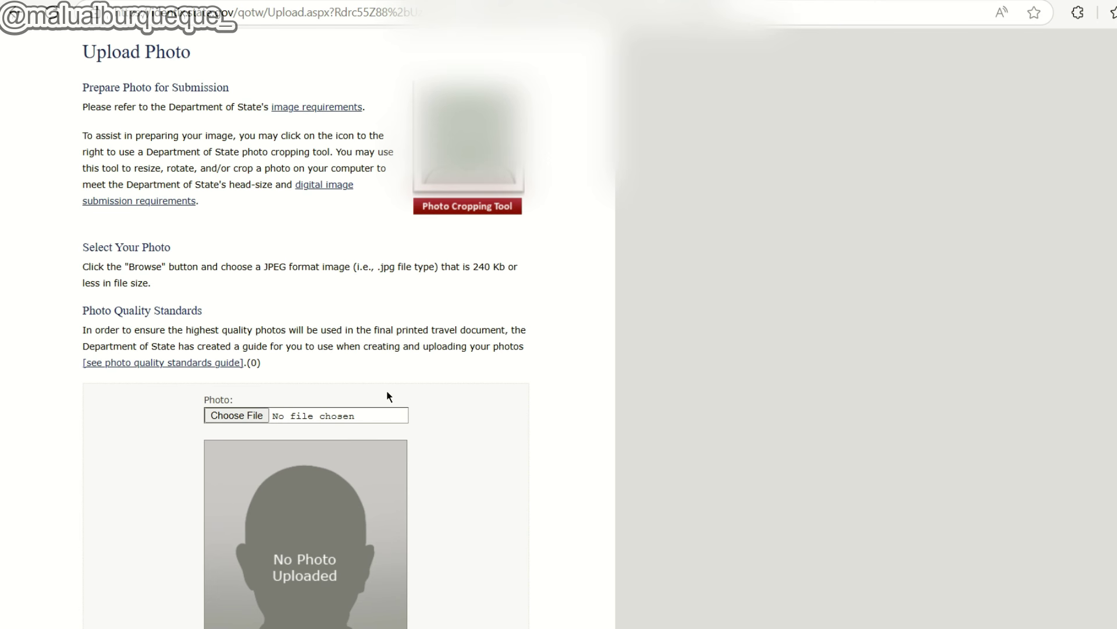
scroll(387, 393, "down", 2)
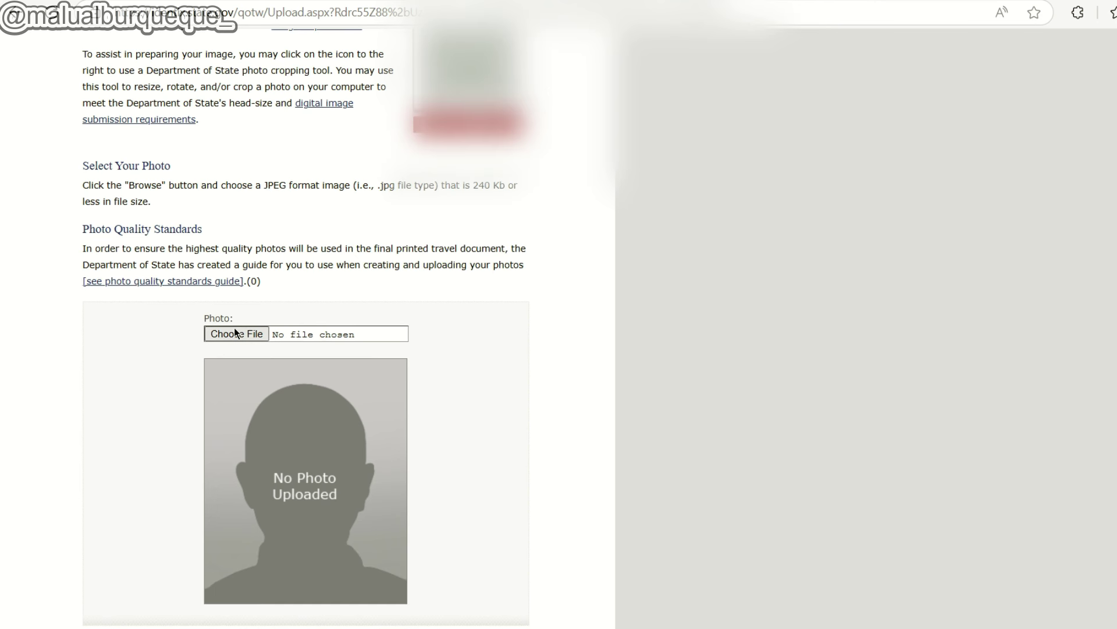
left_click(238, 336)
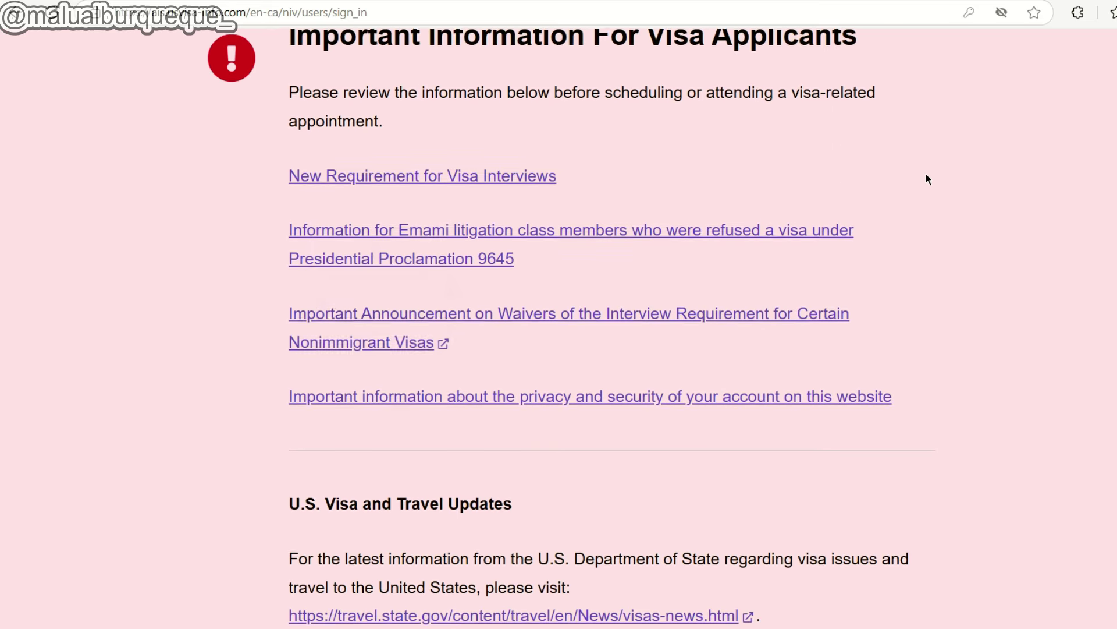
Scroll through the downloaded DS-160 confirmation PDF in Edge.
scroll(926, 173, "down", 6)
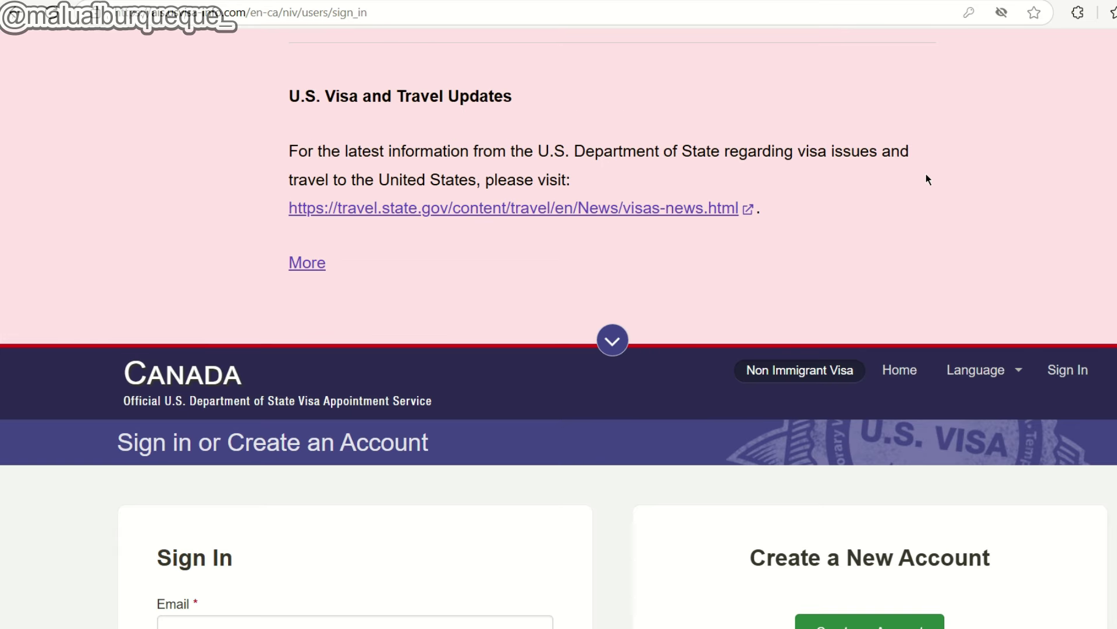
Sign in to the Canada U.S. Visa Appointment Service account with the saved password.
scroll(927, 180, "down", 3)
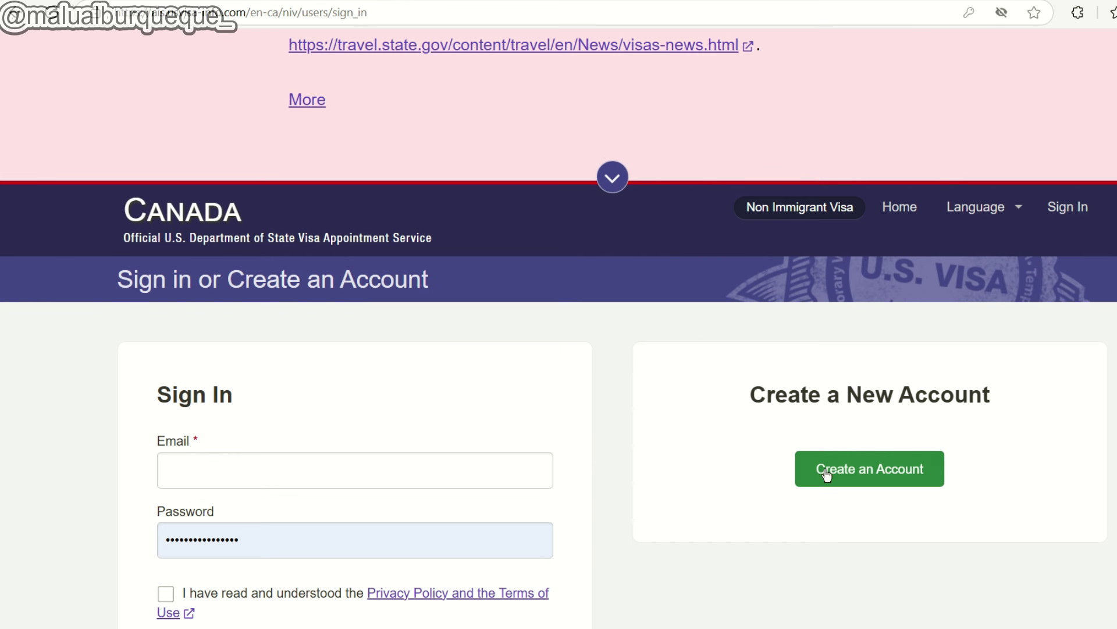
scroll(859, 487, "down", 1)
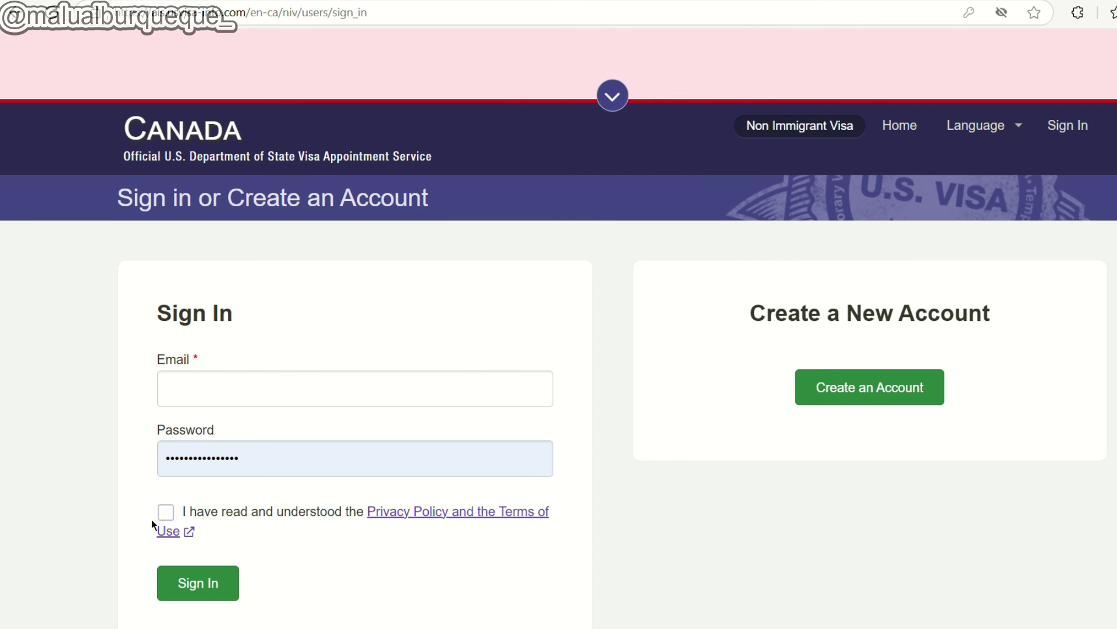
left_click(198, 582)
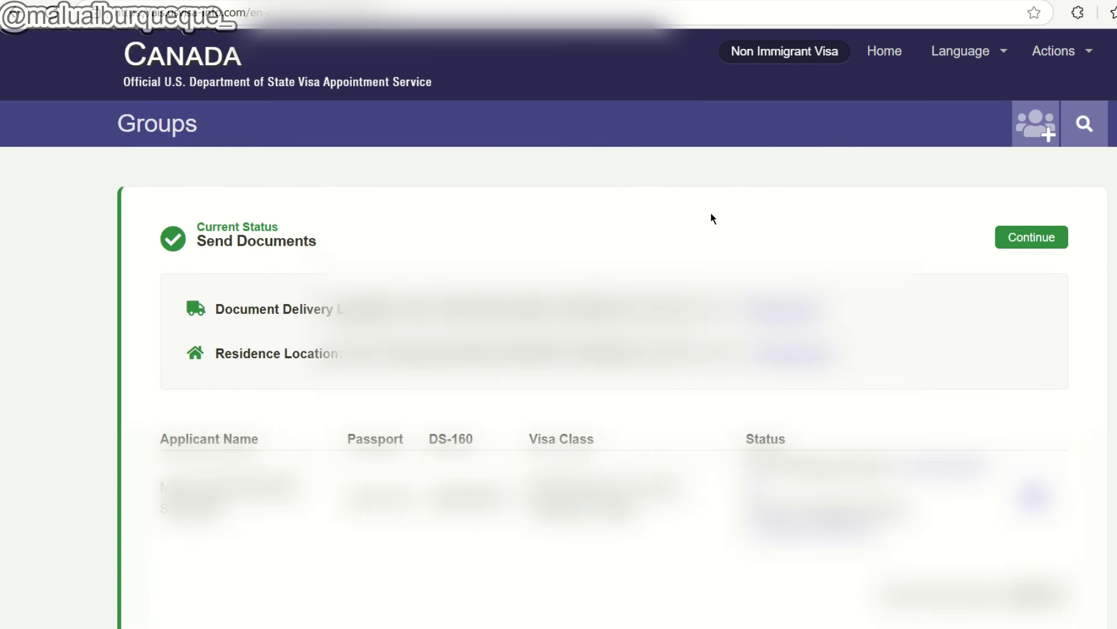